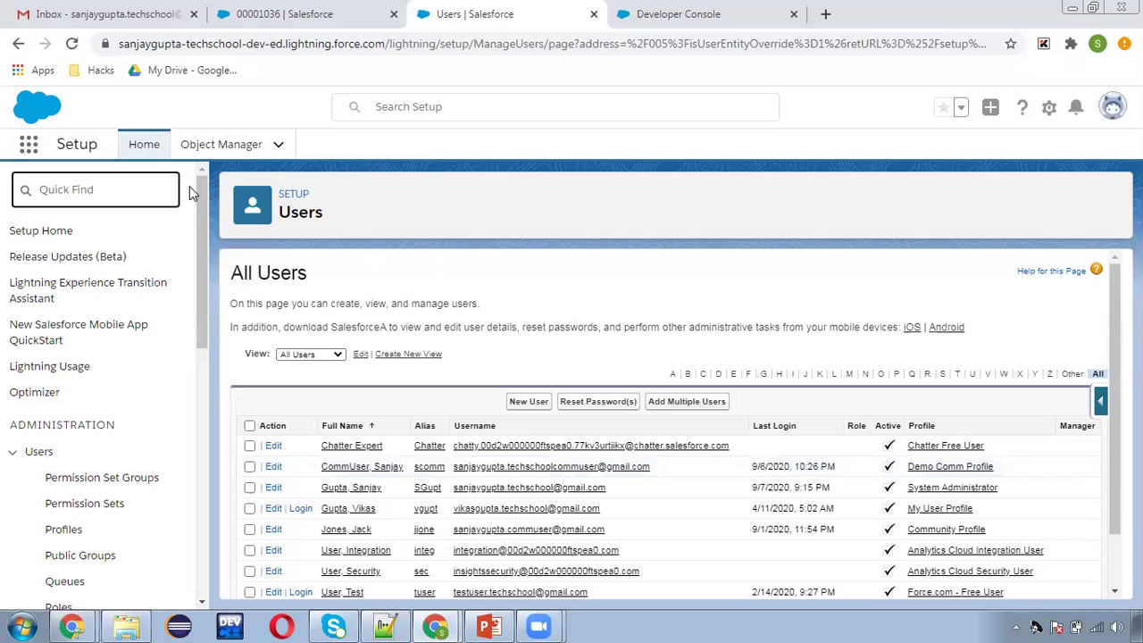
# - Search Setup for "sharing set" and open the Sharing Settings page
pyautogui.click(189, 191)
pyautogui.write('sharing set')
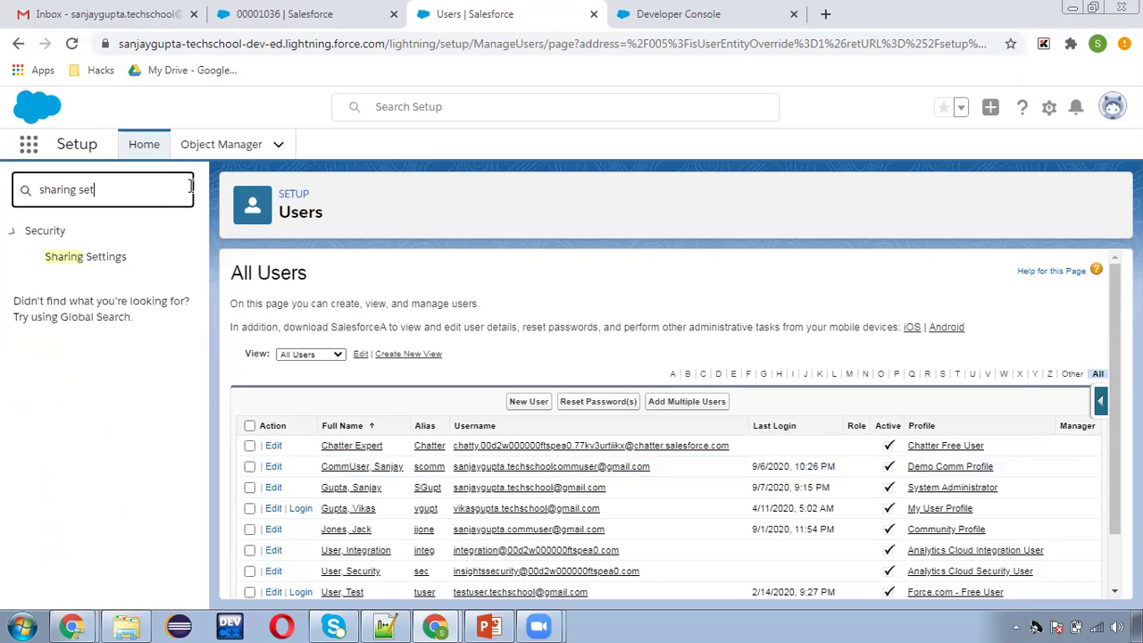
pyautogui.click(84, 257)
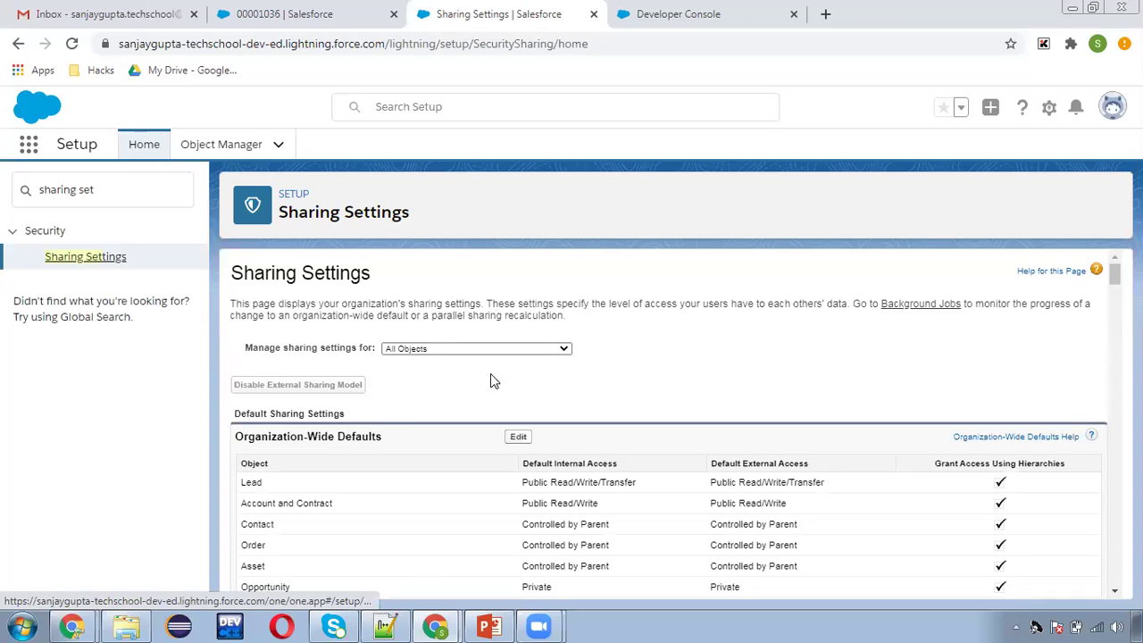
# - Examine the organization-wide defaults, especially the internal access of Contact and of Account and Contract
pyautogui.scroll(-1, 386, 409)
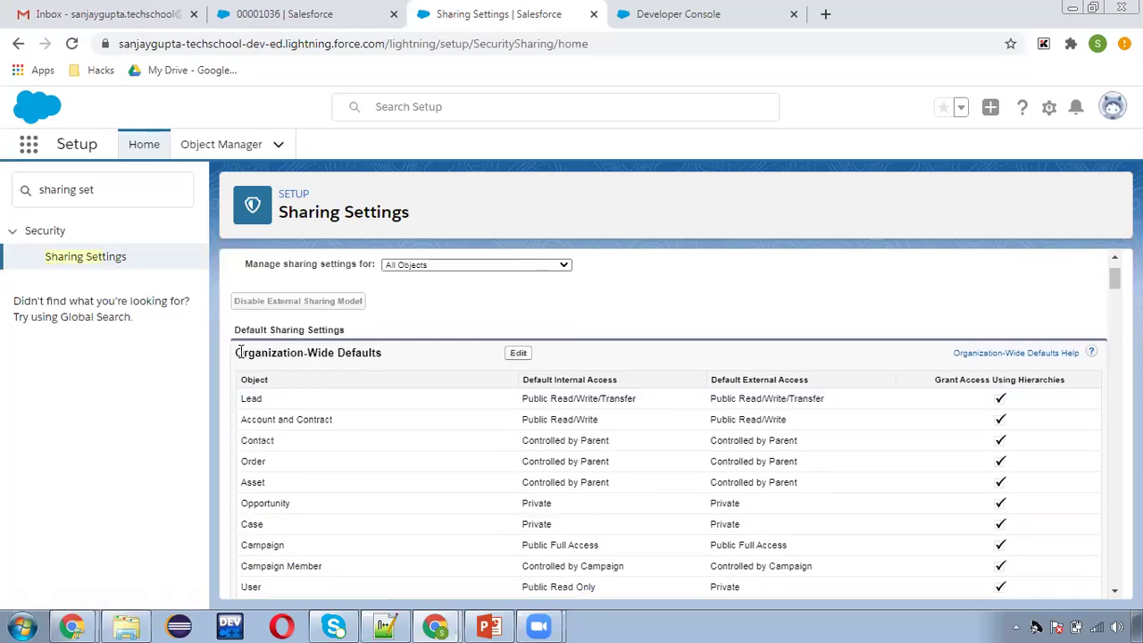
pyautogui.moveTo(239, 352); pyautogui.dragTo(381, 366)
pyautogui.click(413, 360)
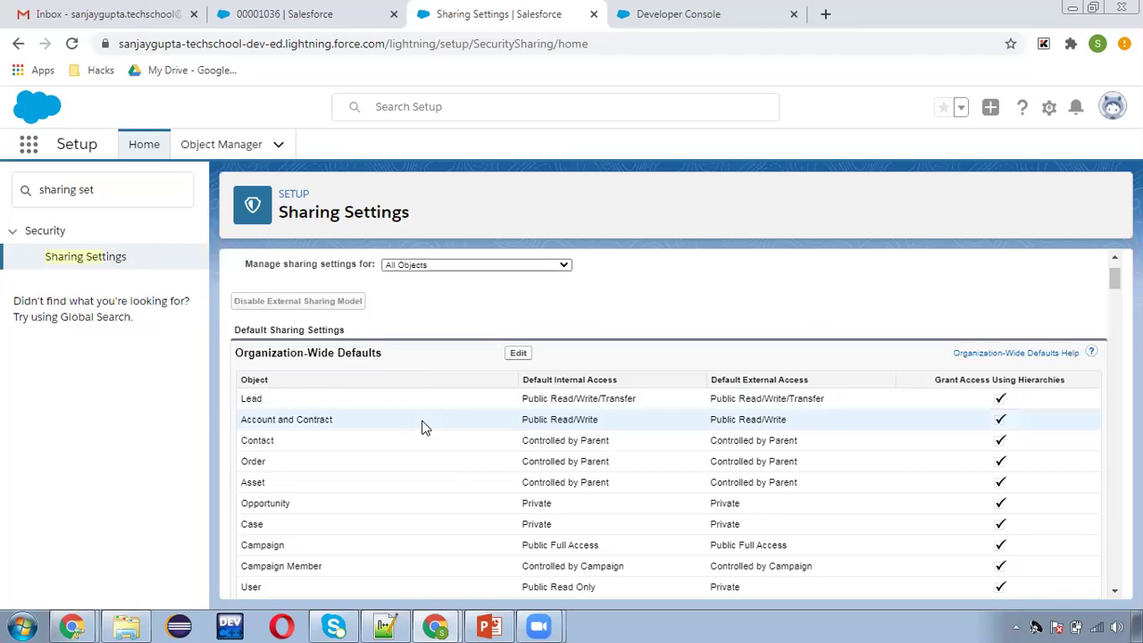
pyautogui.scroll(-1, 438, 430)
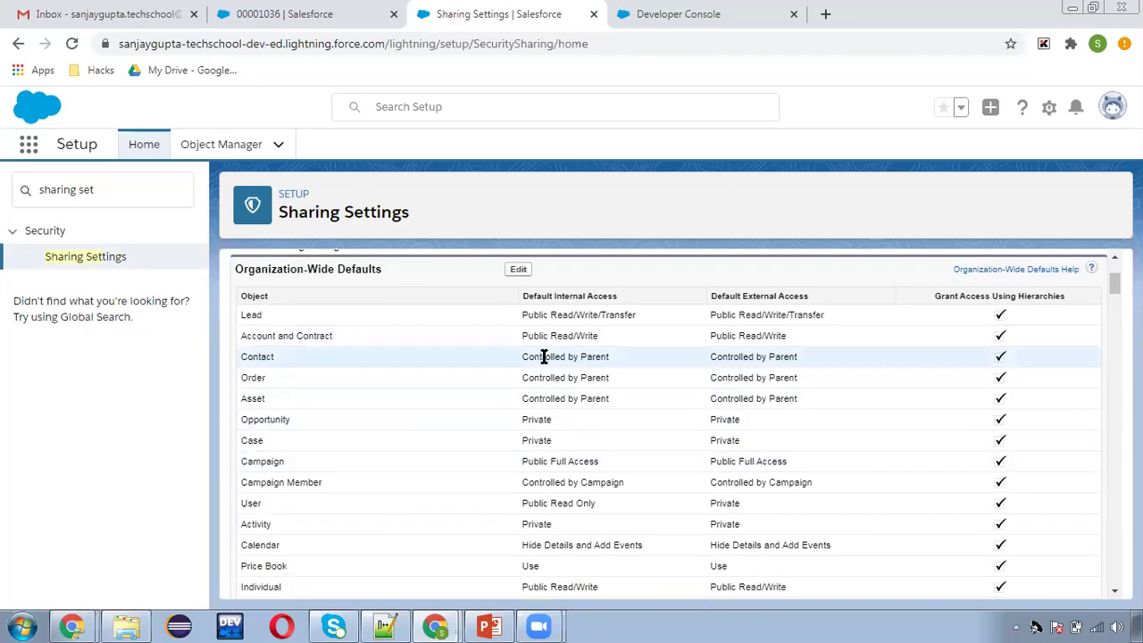
pyautogui.moveTo(533, 356); pyautogui.dragTo(627, 357)
pyautogui.moveTo(521, 335); pyautogui.dragTo(604, 341)
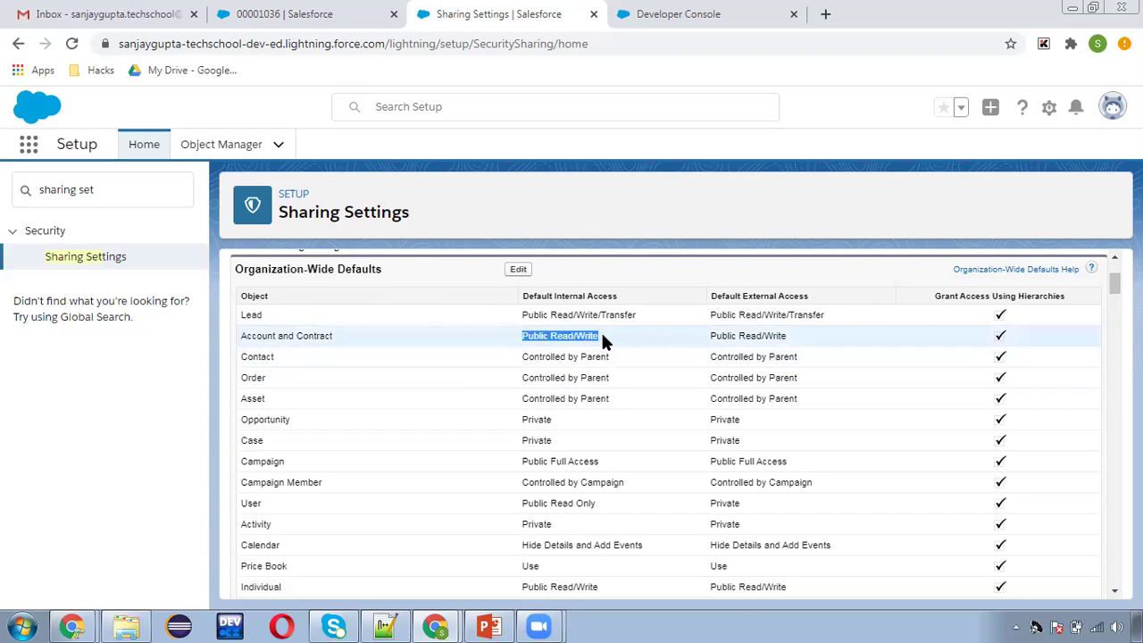
pyautogui.click(614, 336)
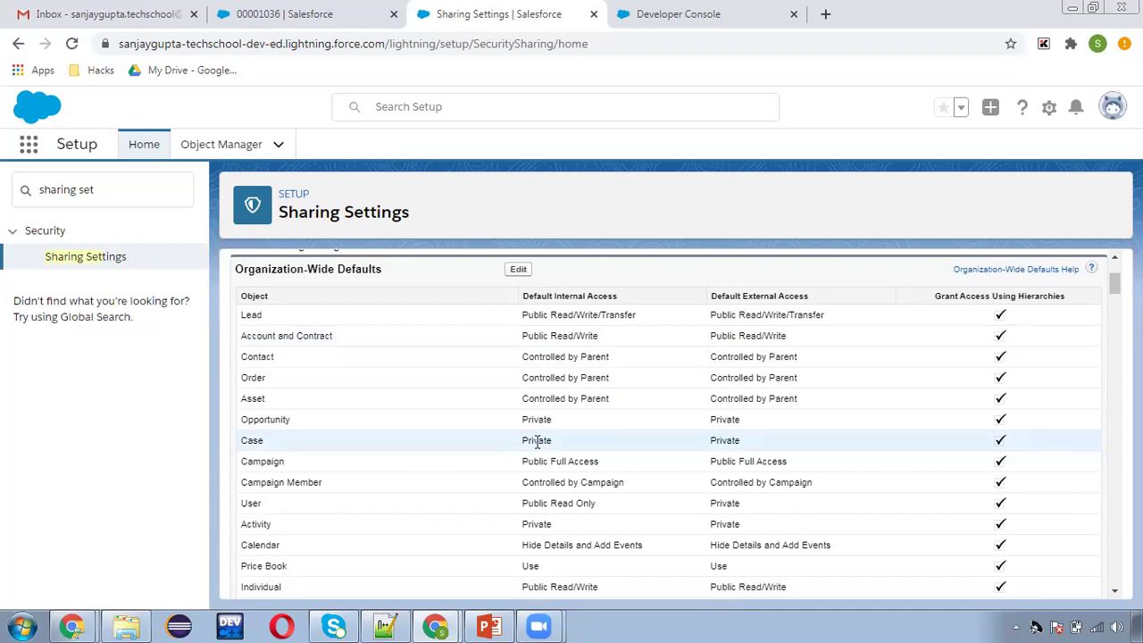
# - Edit the organization-wide defaults, set Contact's default internal access to Private, and try to save with the recalculation accepted
pyautogui.scroll(2, 527, 402)
pyautogui.click(518, 352)
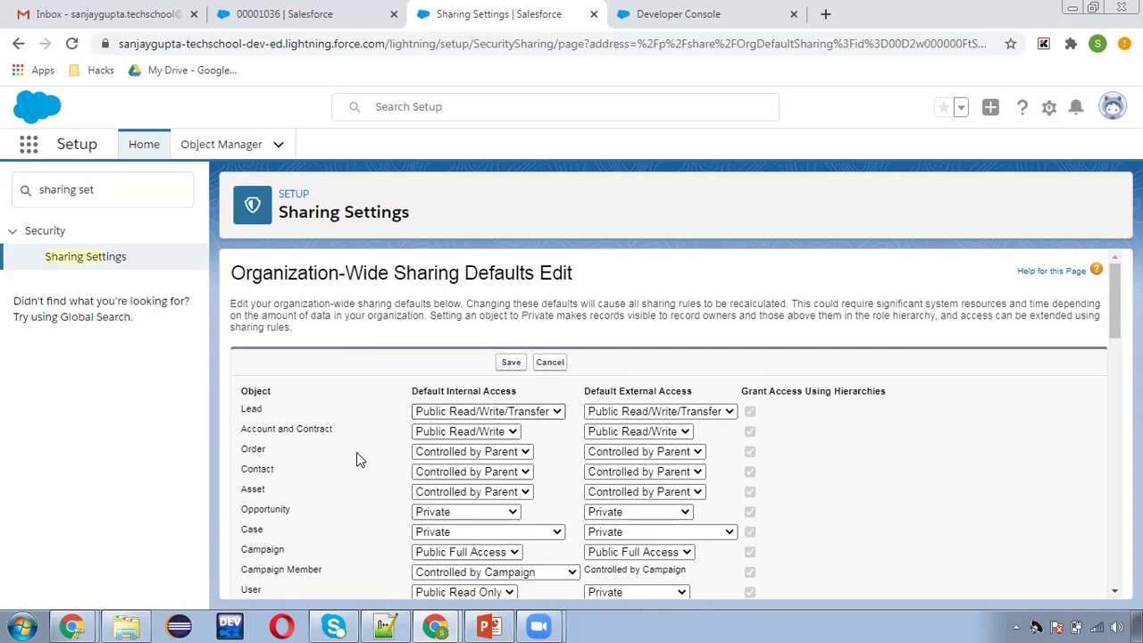
pyautogui.scroll(-1, 354, 459)
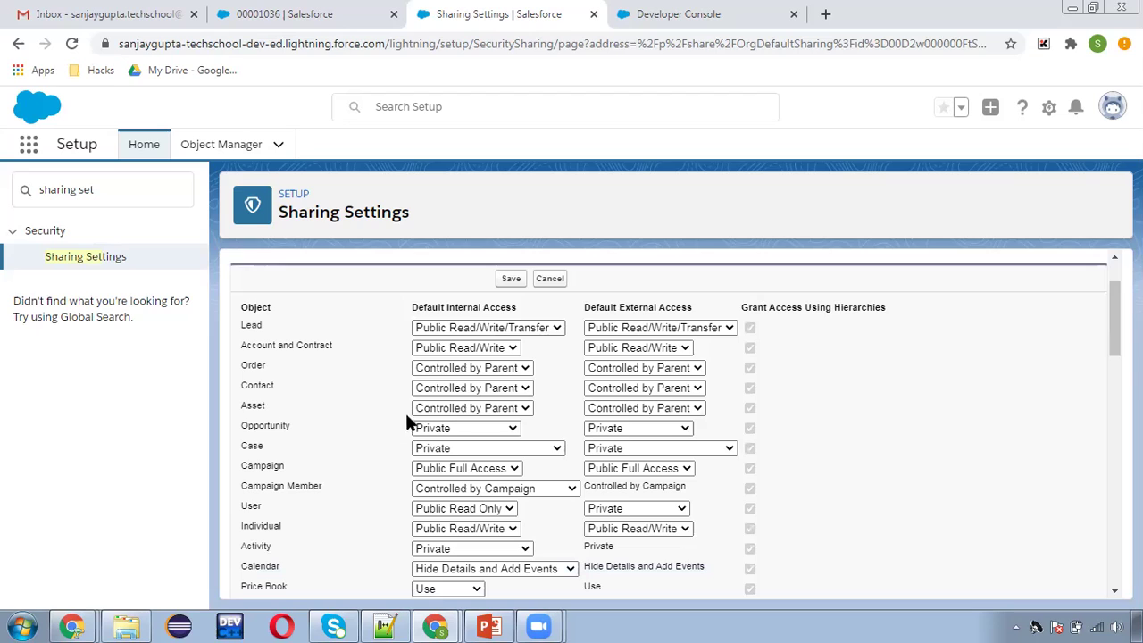
pyautogui.click(442, 389)
pyautogui.press('Escape')
pyautogui.press('p')
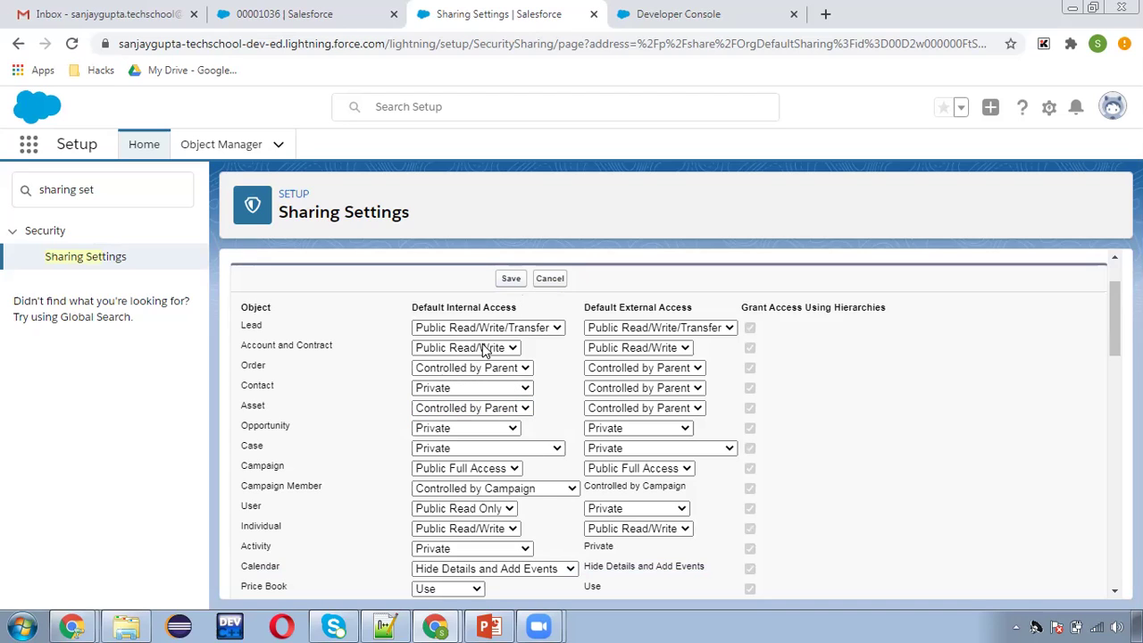
pyautogui.click(509, 279)
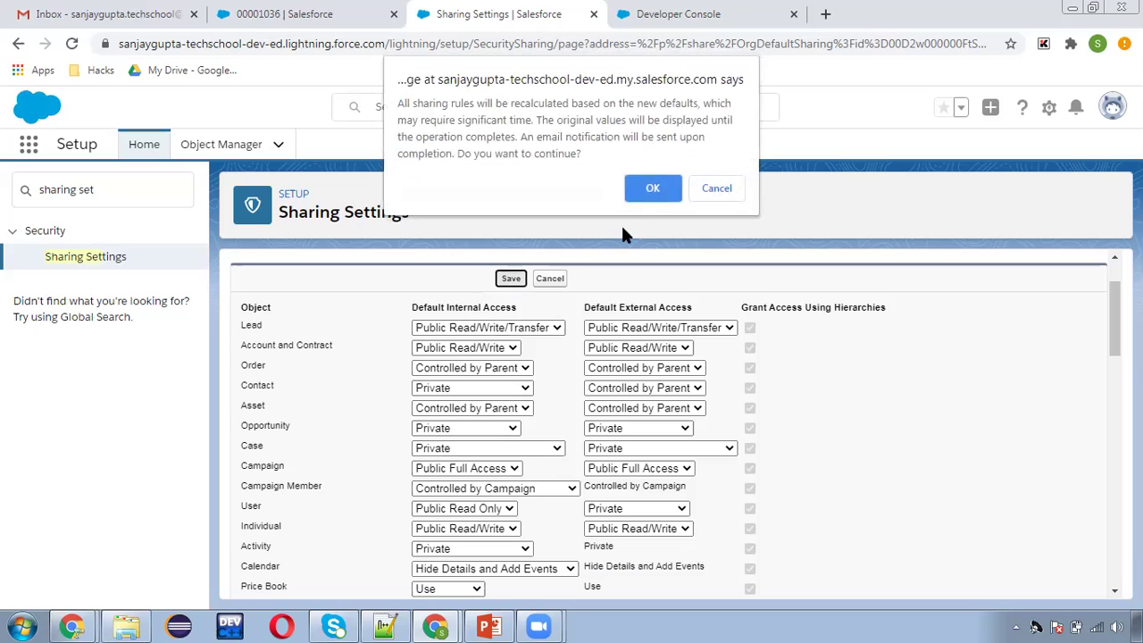
pyautogui.click(651, 191)
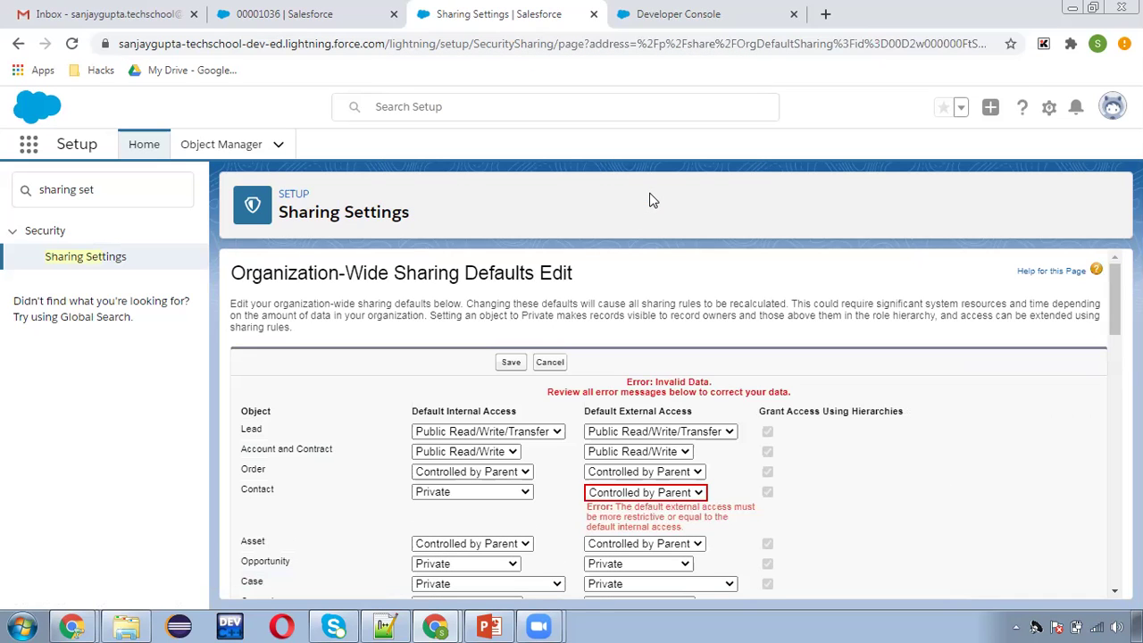
# - Set Contact's default external access to Private and save the organization-wide defaults, accepting the sharing rule recalculation
pyautogui.click(645, 493)
pyautogui.click(635, 520)
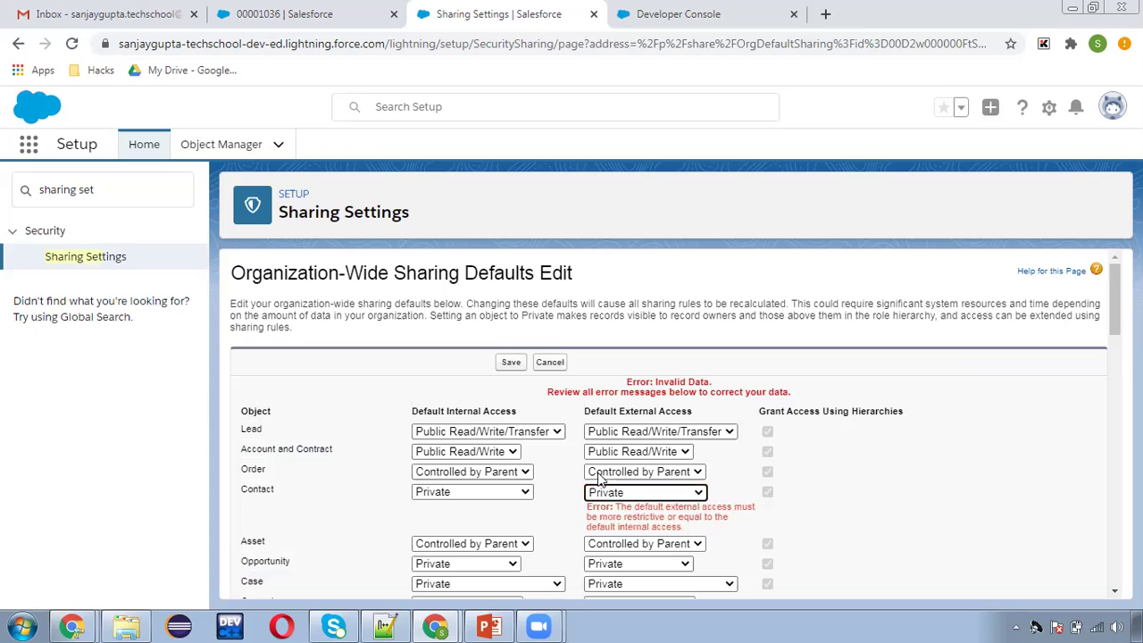
pyautogui.click(512, 364)
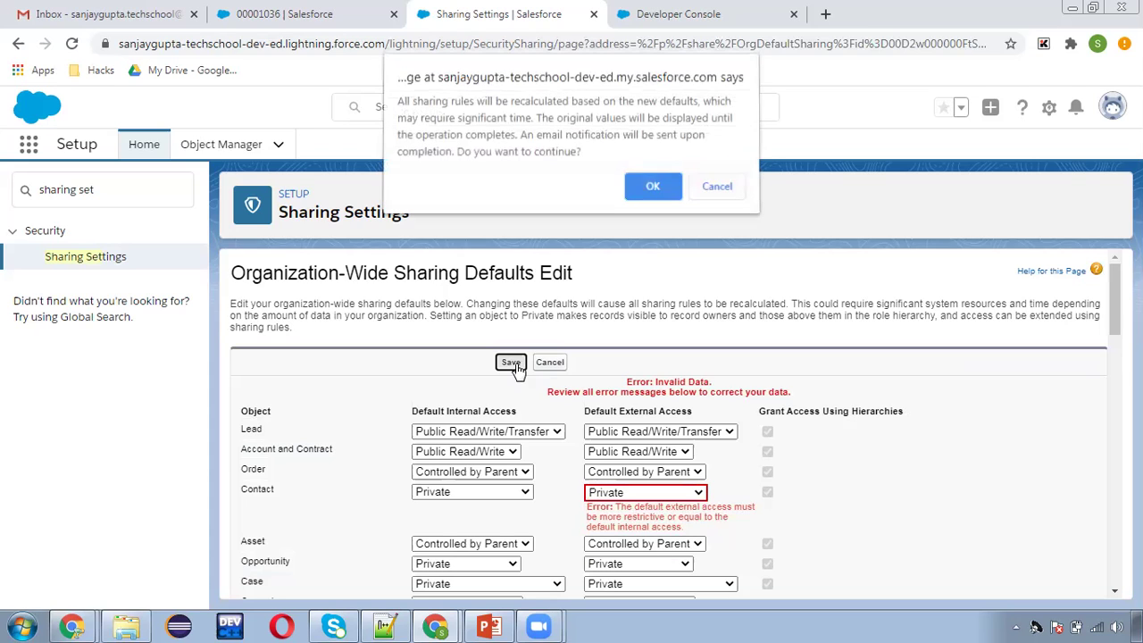
pyautogui.click(653, 187)
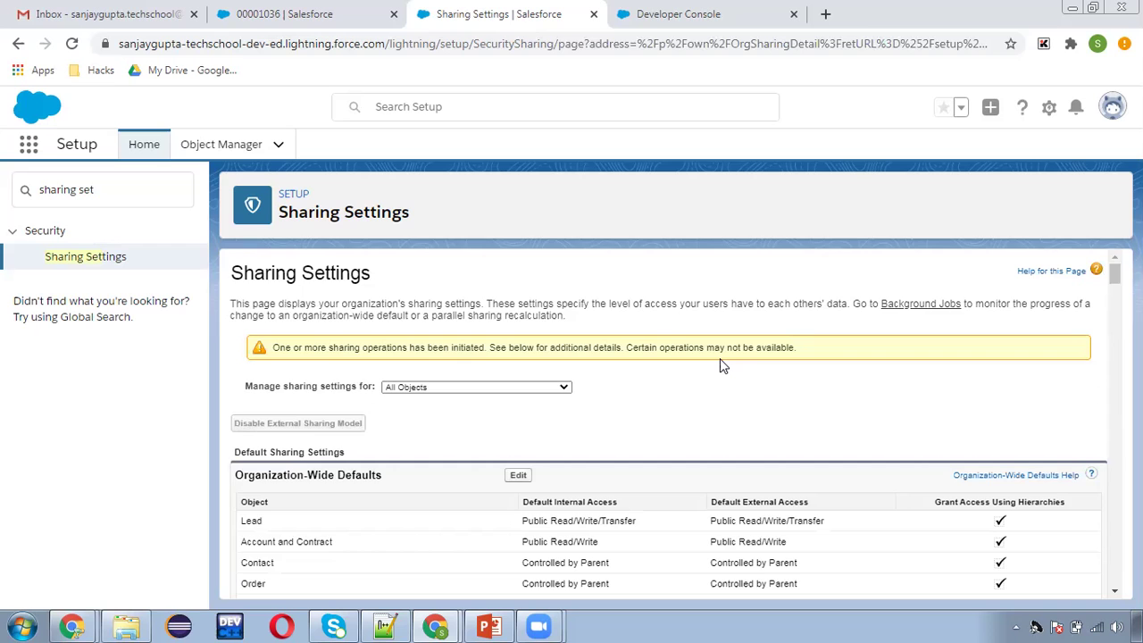
# - Review the organization-wide defaults table and the sharing rules sections for the status of the default access update
pyautogui.scroll(-2, 723, 365)
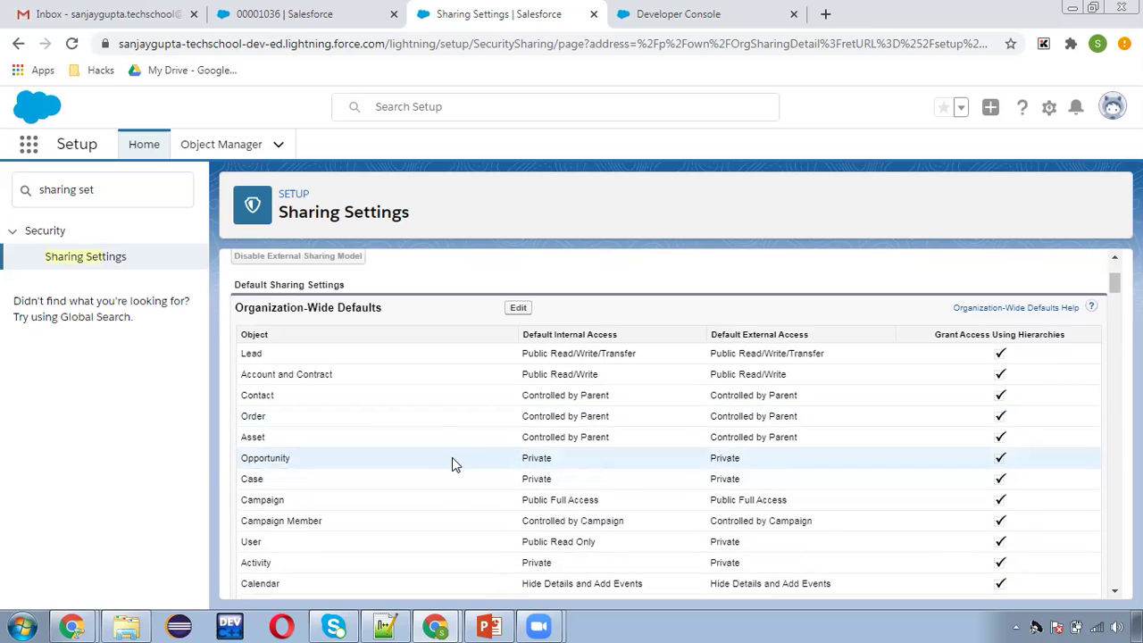
pyautogui.scroll(-15, 498, 451)
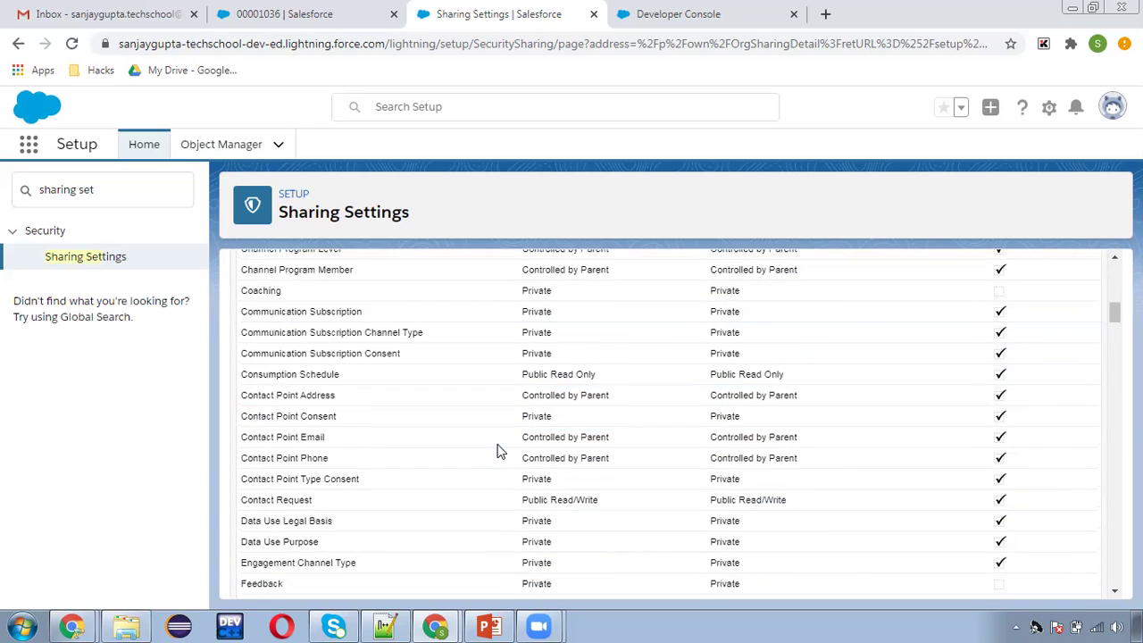
pyautogui.scroll(-1, 498, 450)
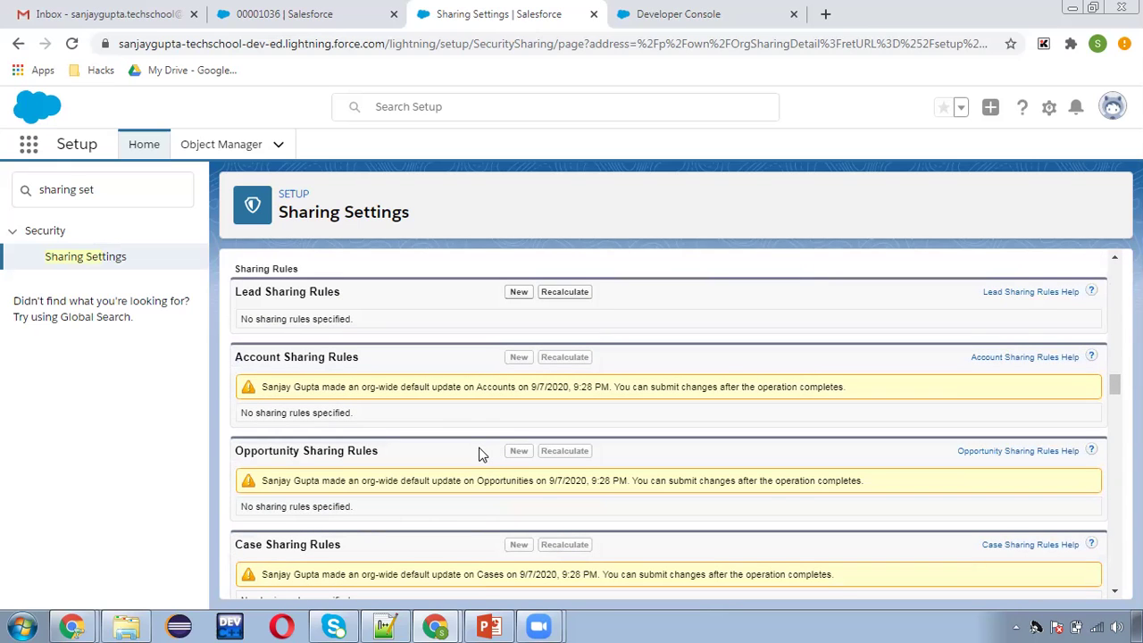
pyautogui.scroll(-1, 480, 454)
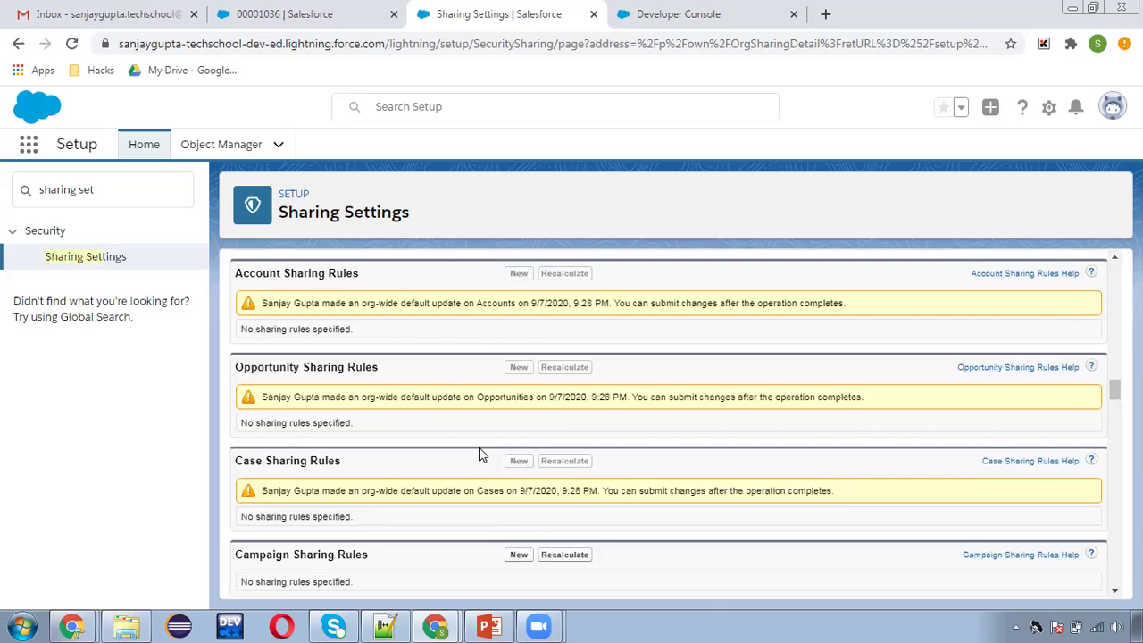
pyautogui.scroll(-1, 481, 454)
pyautogui.scroll(4, 481, 455)
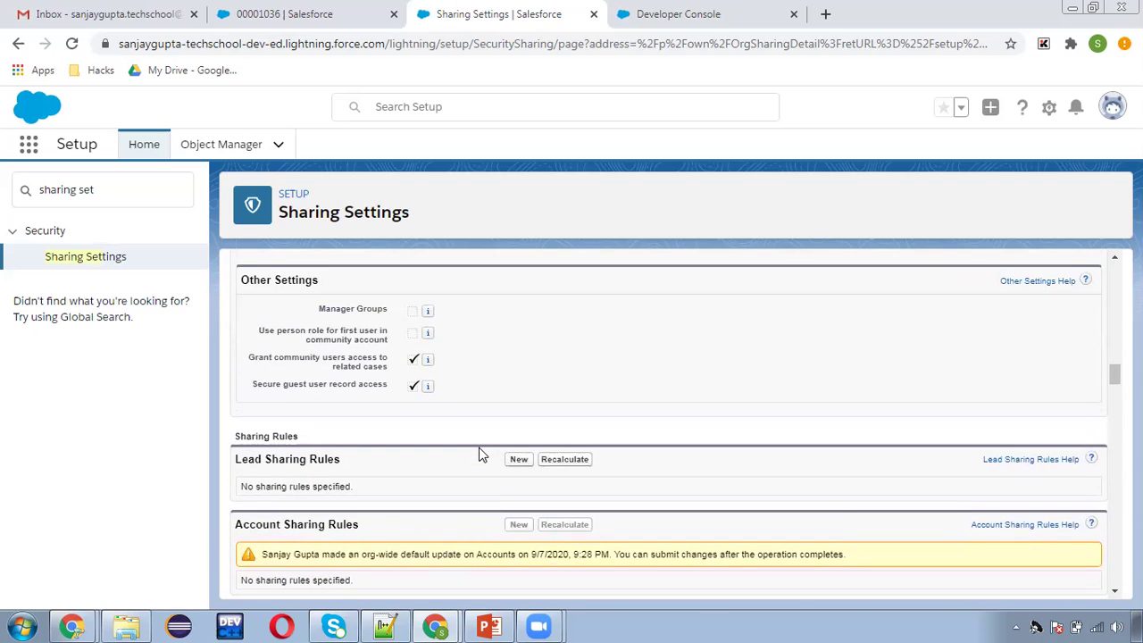
pyautogui.scroll(15, 481, 454)
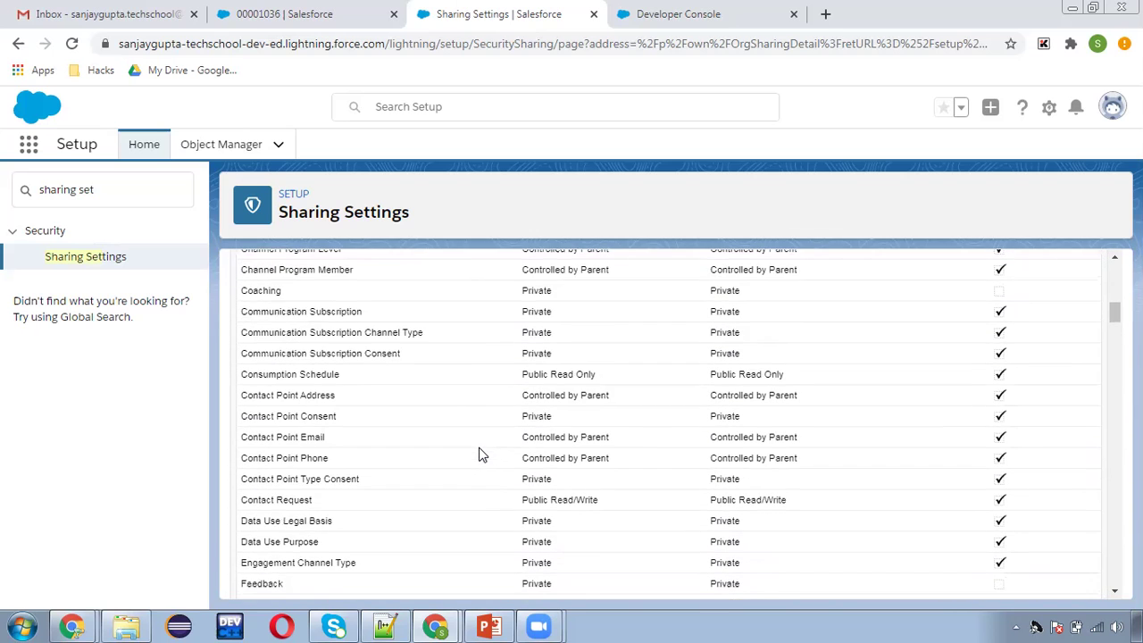
pyautogui.scroll(6, 481, 454)
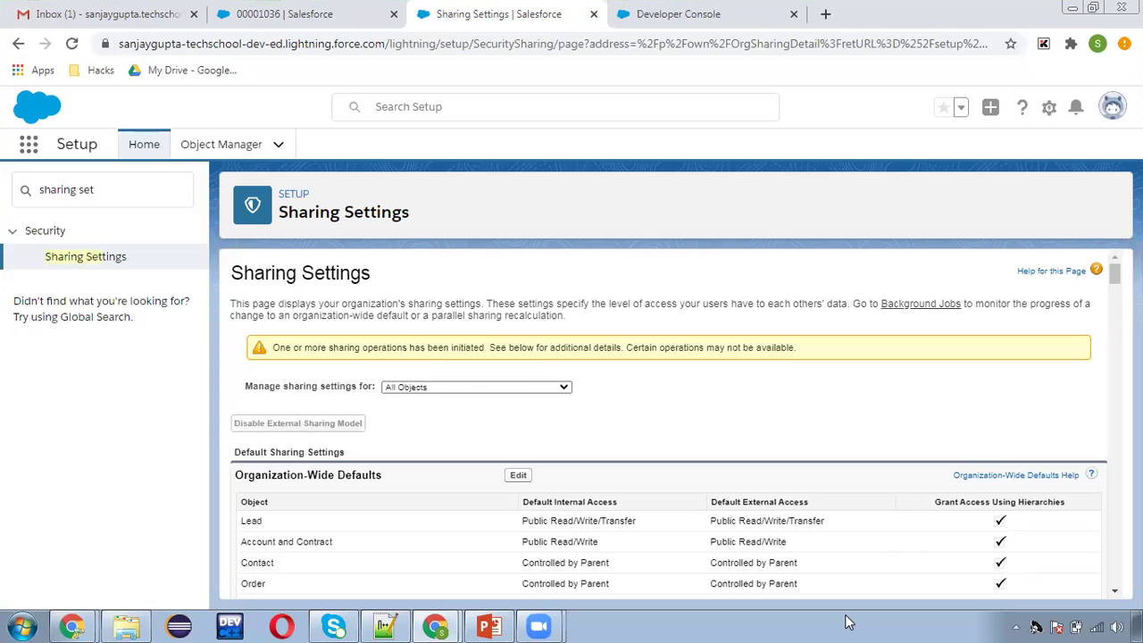
# - Reload the Sharing Settings page, and read the newest "Processing complete" email in the Gmail inbox
pyautogui.click(71, 43)
pyautogui.click(99, 18)
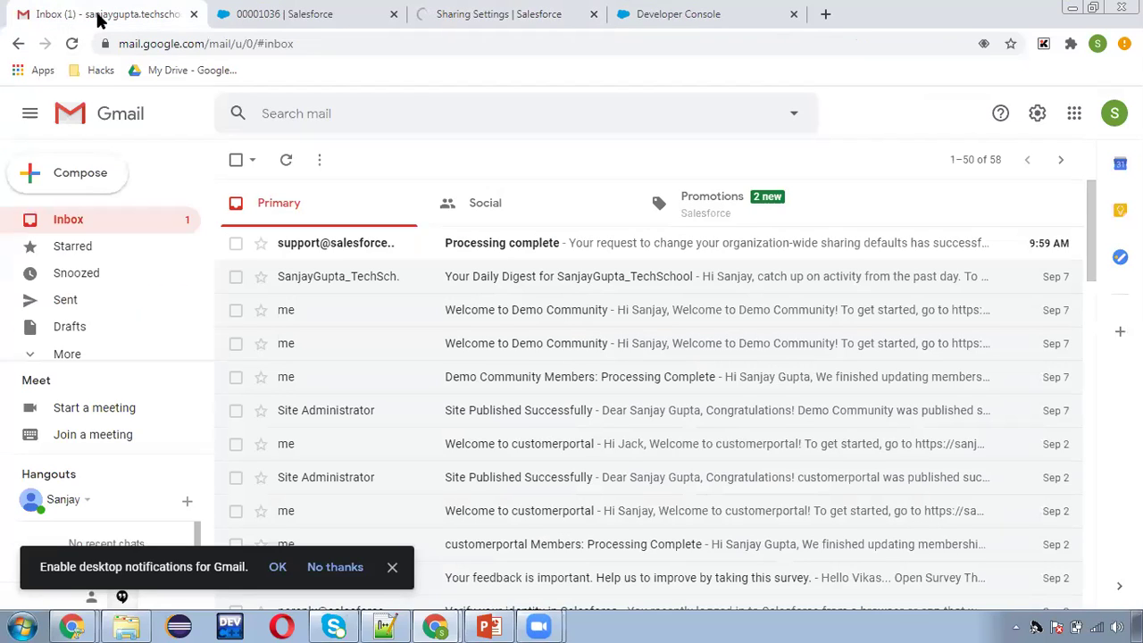
pyautogui.click(505, 245)
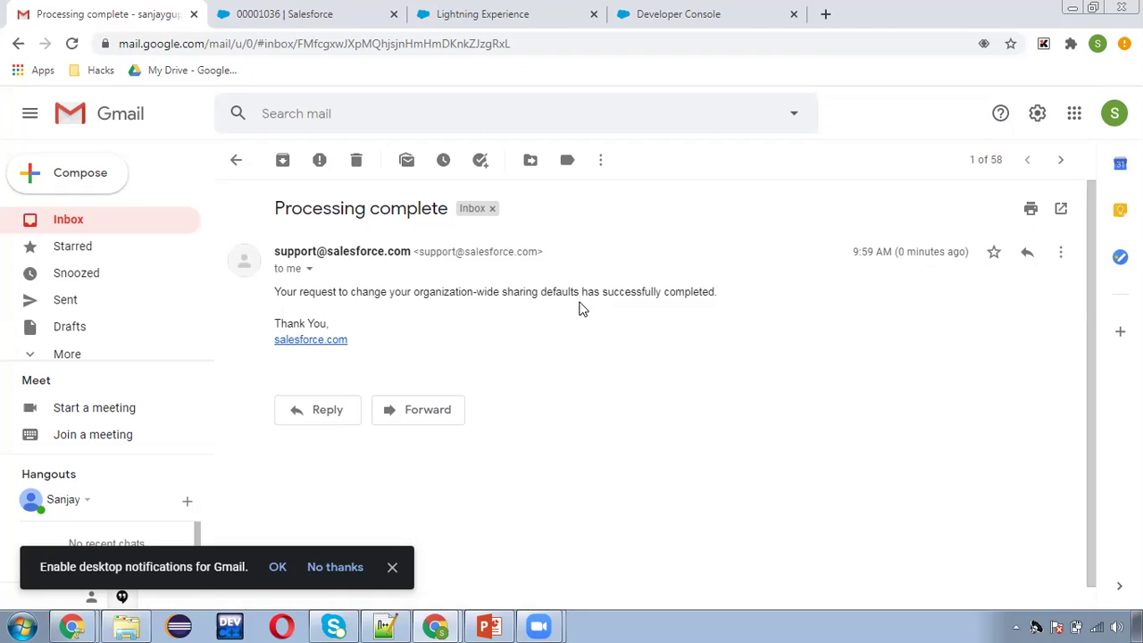
pyautogui.click(143, 232)
# - Return to Sharing Settings in Salesforce and check the Contact row's default internal access
pyautogui.click(449, 16)
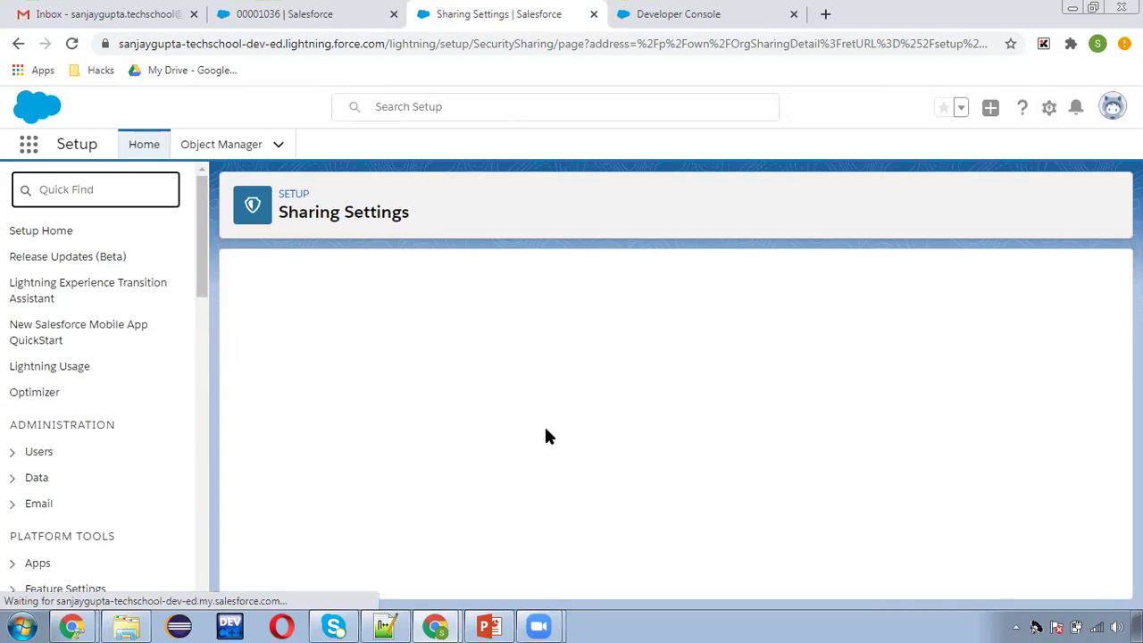
pyautogui.scroll(-2, 528, 439)
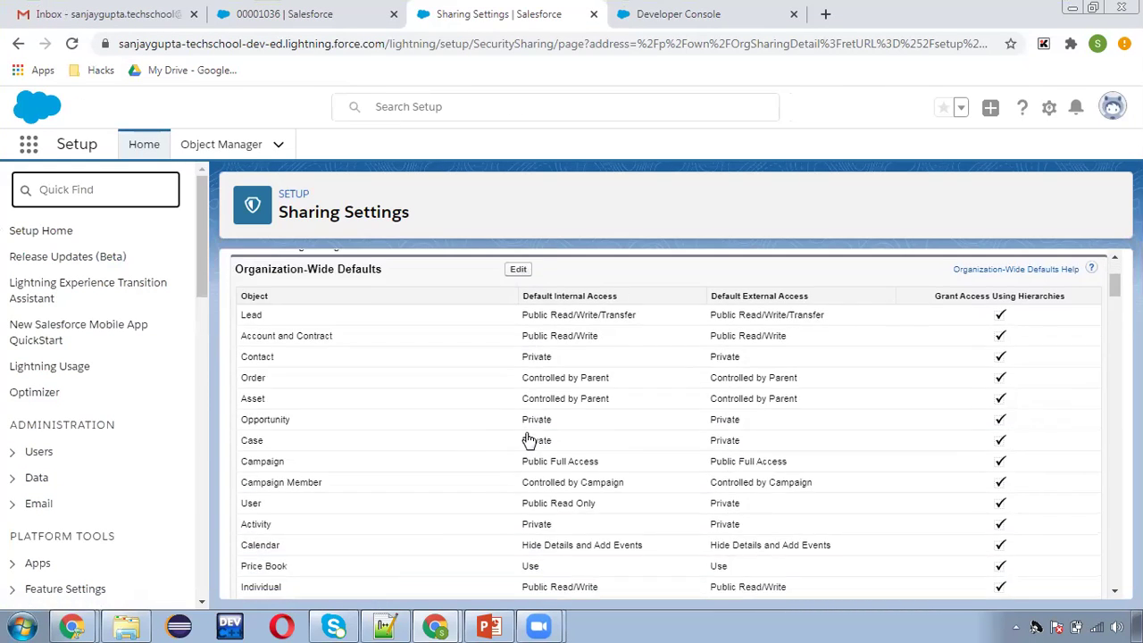
pyautogui.doubleClick(534, 355)
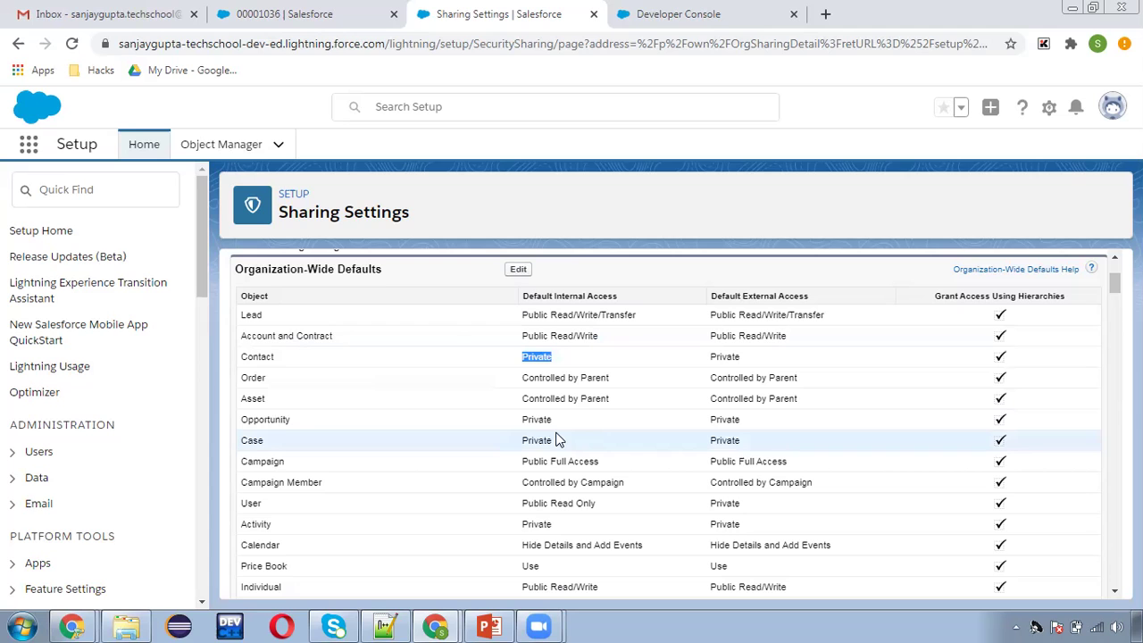
# - Open the case's related contact in a separate tab, check its owner in the details, and return to the case
pyautogui.click(327, 19)
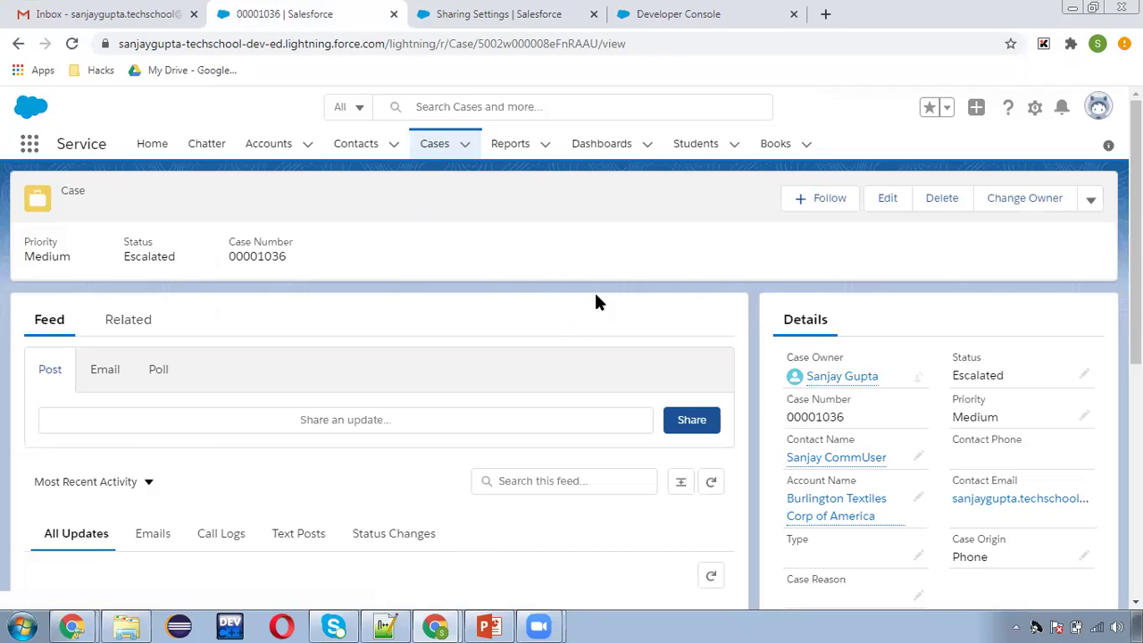
pyautogui.scroll(-1, 607, 304)
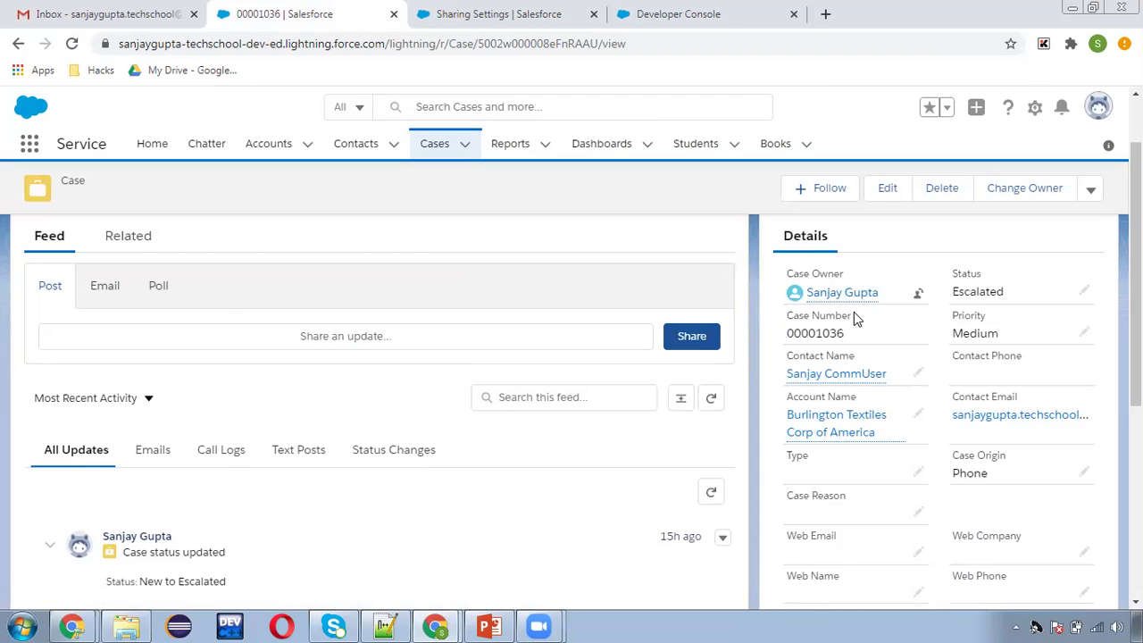
pyautogui.middleClick(839, 378)
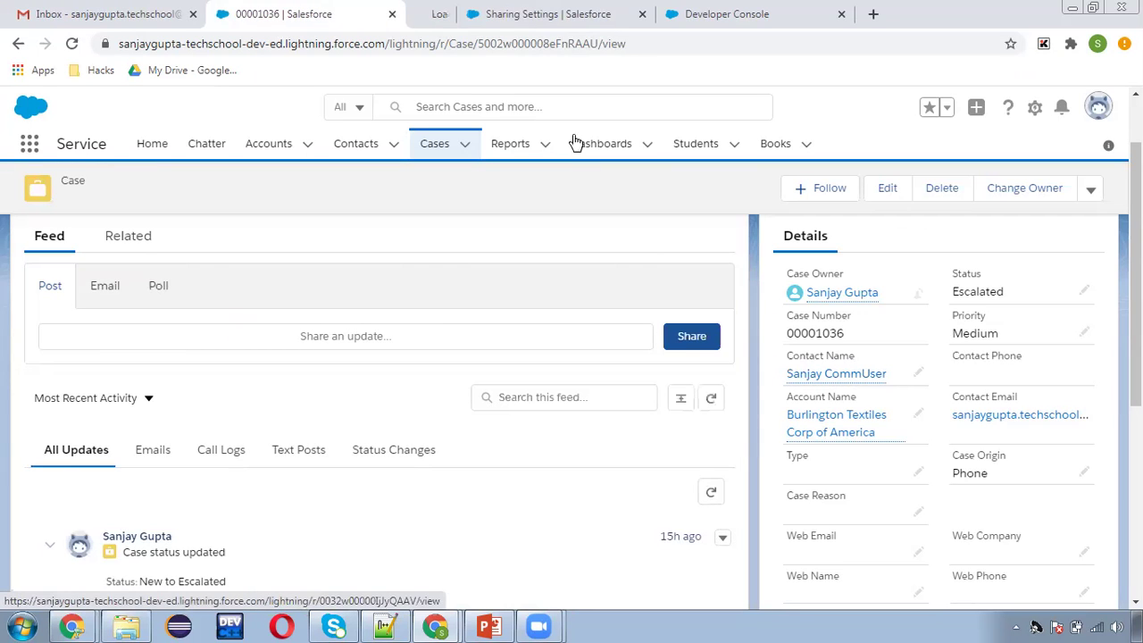
pyautogui.click(518, 18)
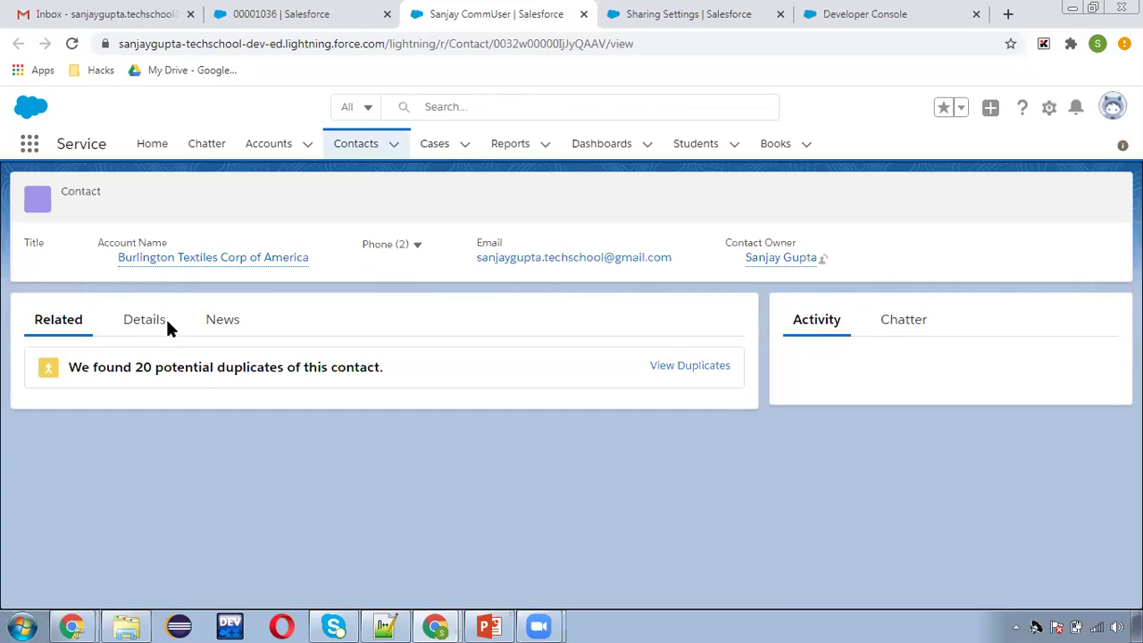
pyautogui.click(150, 321)
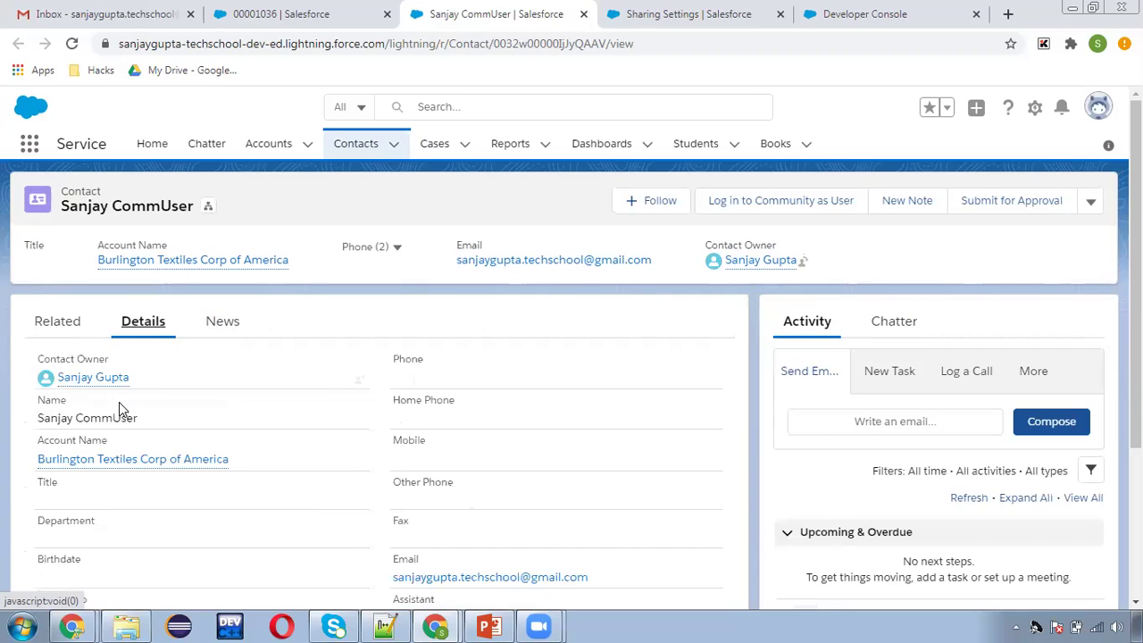
pyautogui.click(308, 16)
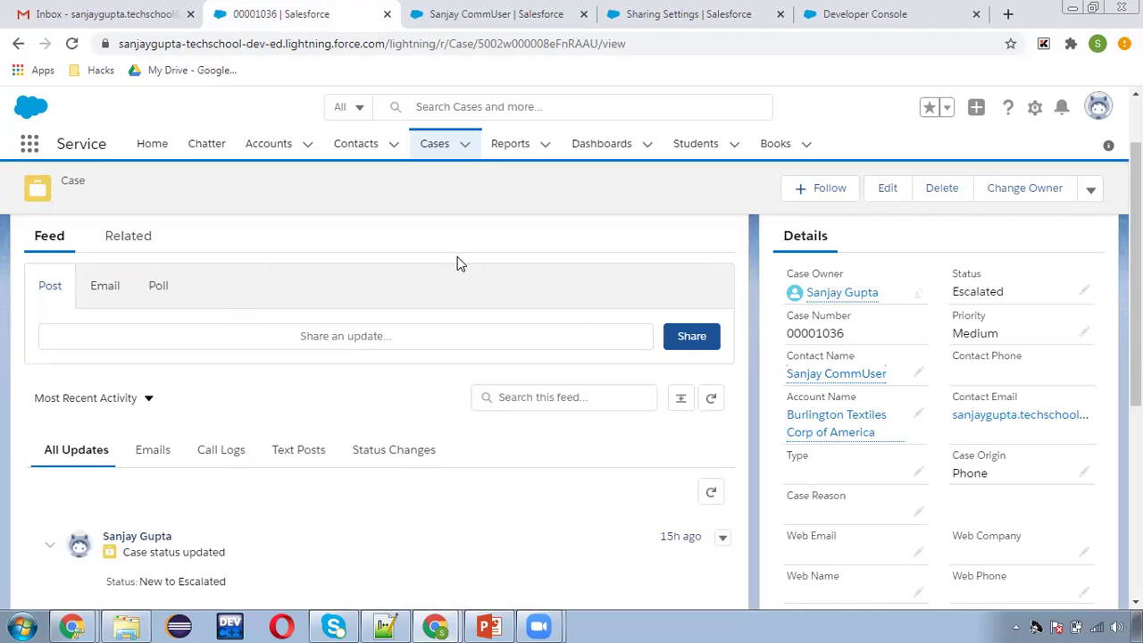
# - Find the Users page in Setup by searching for "user", and review the profiles in the All Users list
pyautogui.click(670, 12)
pyautogui.click(105, 186)
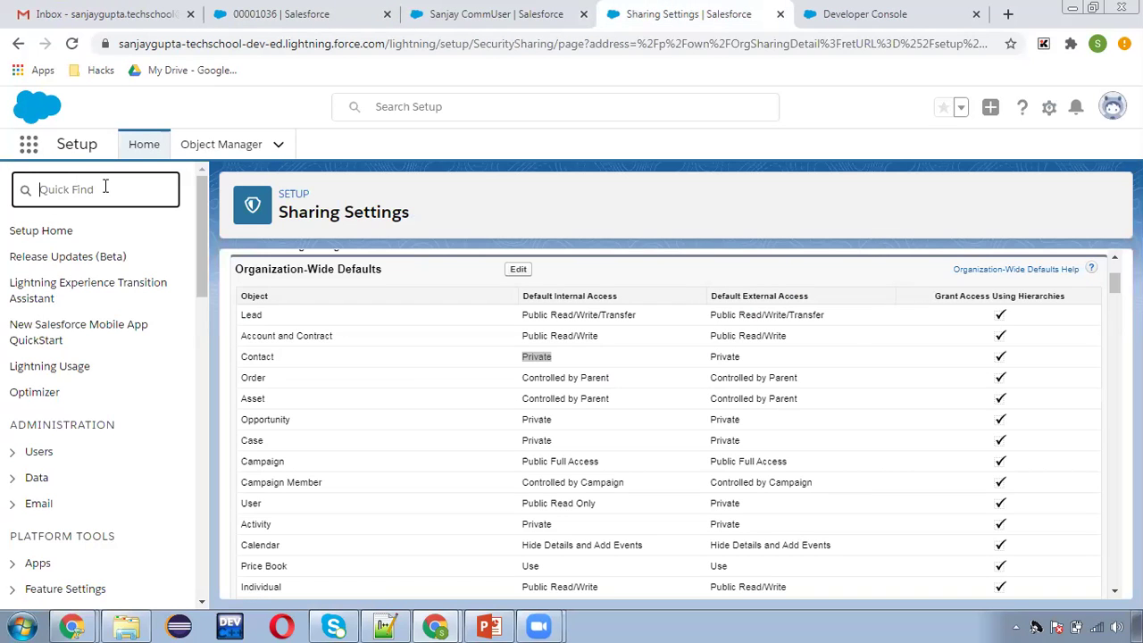
pyautogui.write('user')
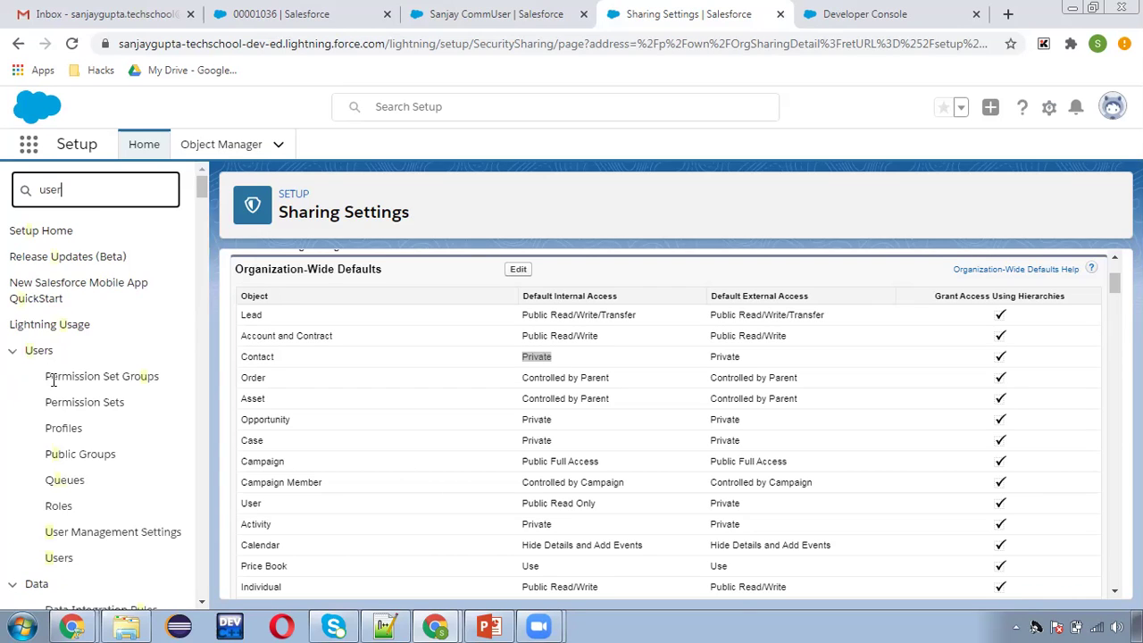
pyautogui.click(57, 438)
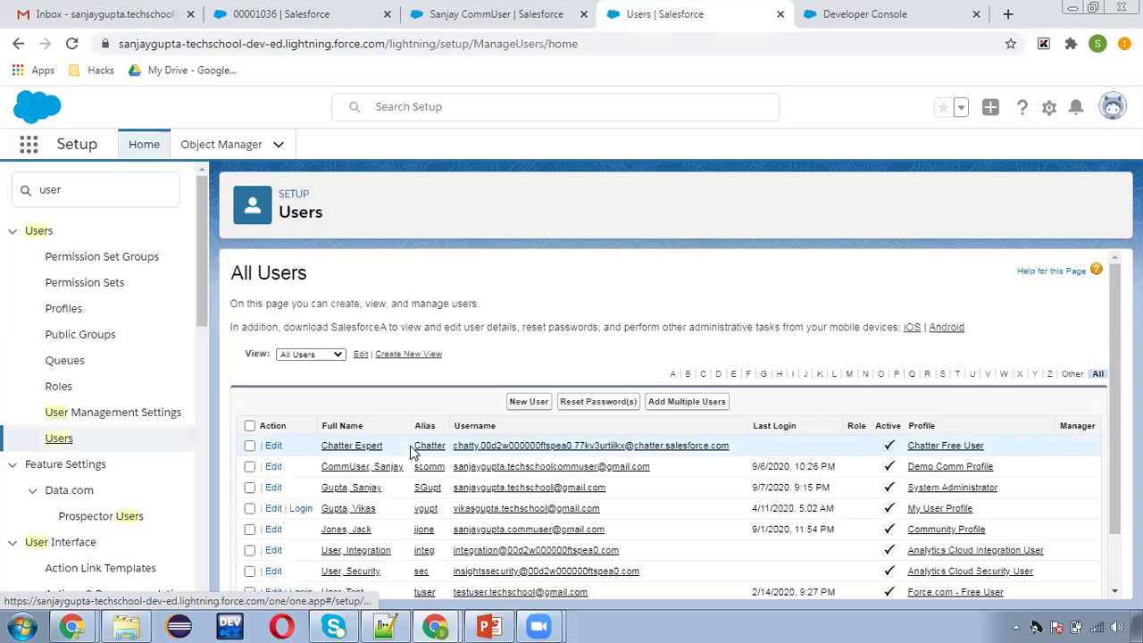
pyautogui.scroll(-1, 362, 506)
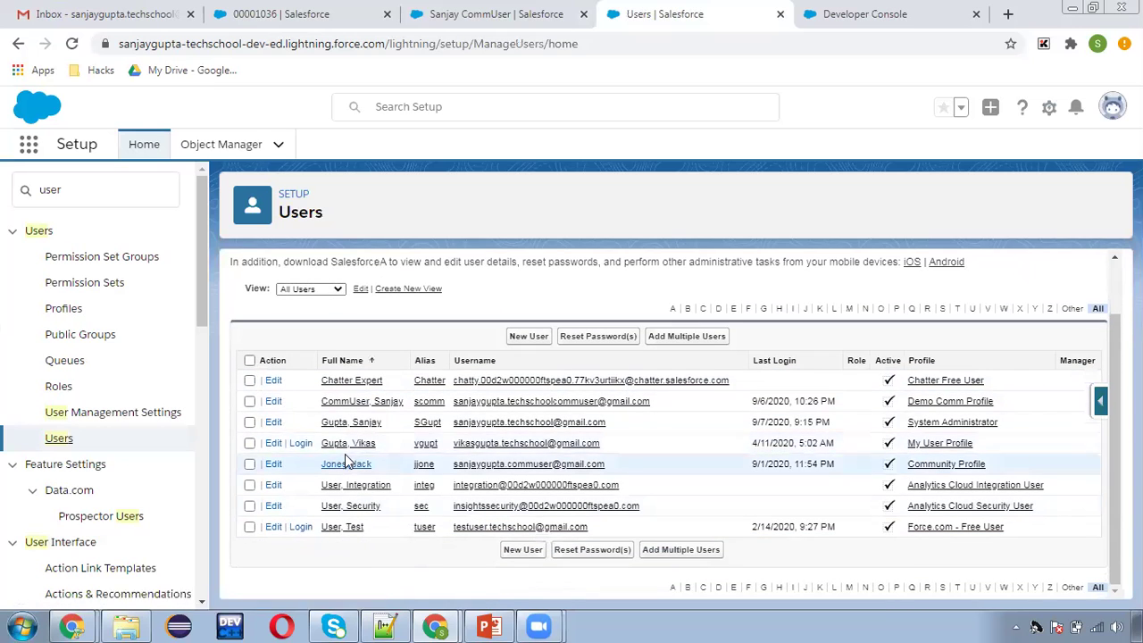
pyautogui.click(250, 423)
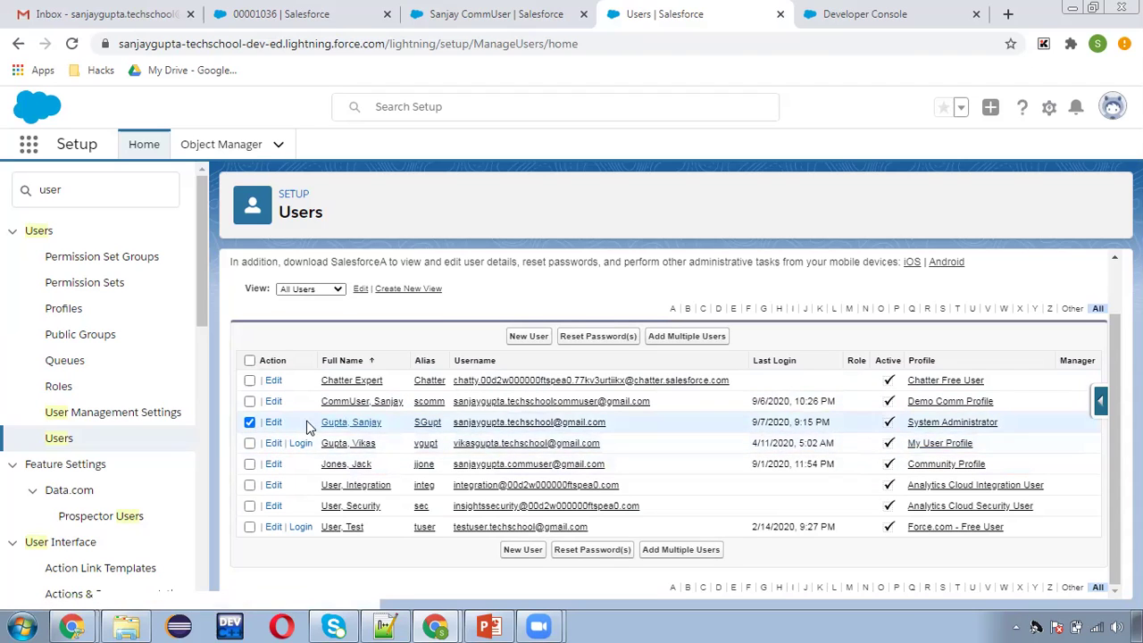
pyautogui.click(249, 421)
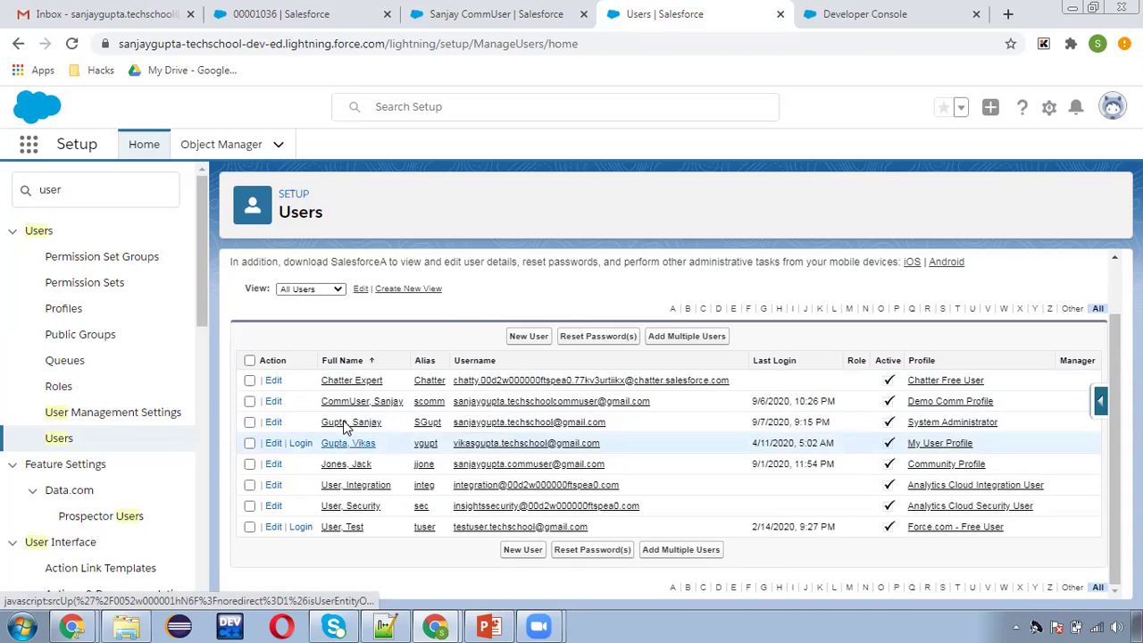
# - Change the owner of the escalated case to the user who has the My User Profile profile
pyautogui.click(331, 16)
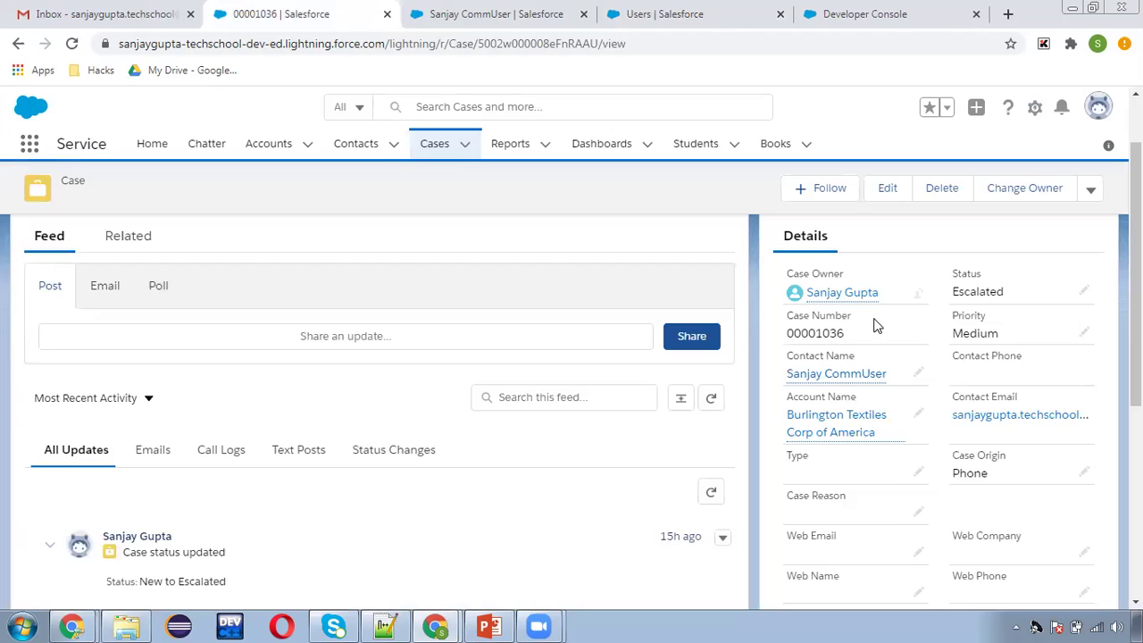
pyautogui.click(912, 292)
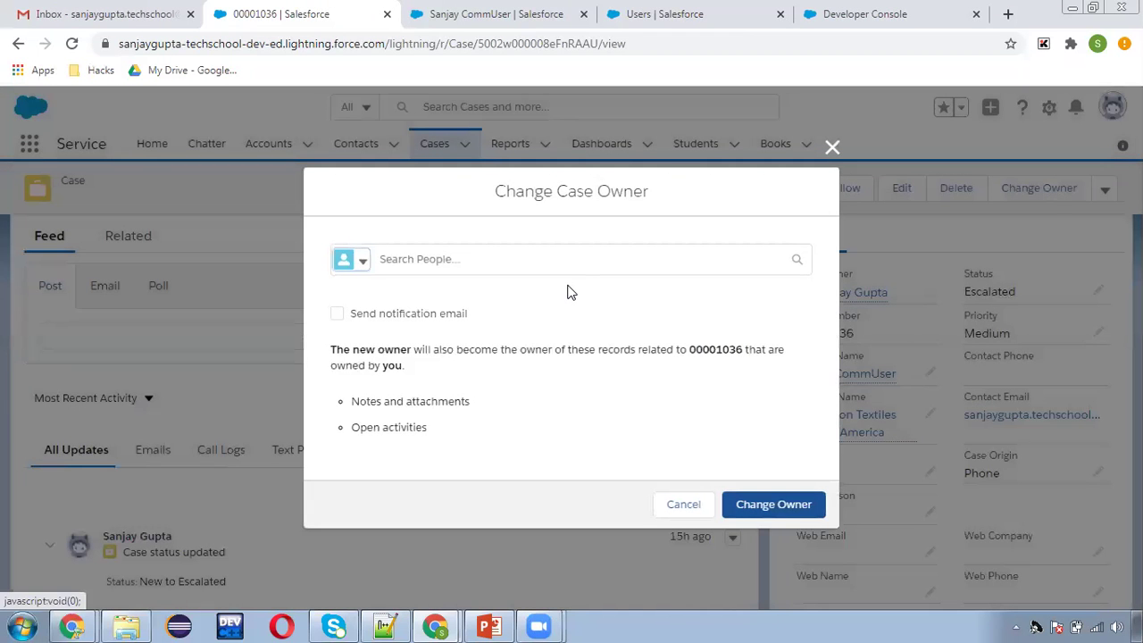
pyautogui.click(509, 254)
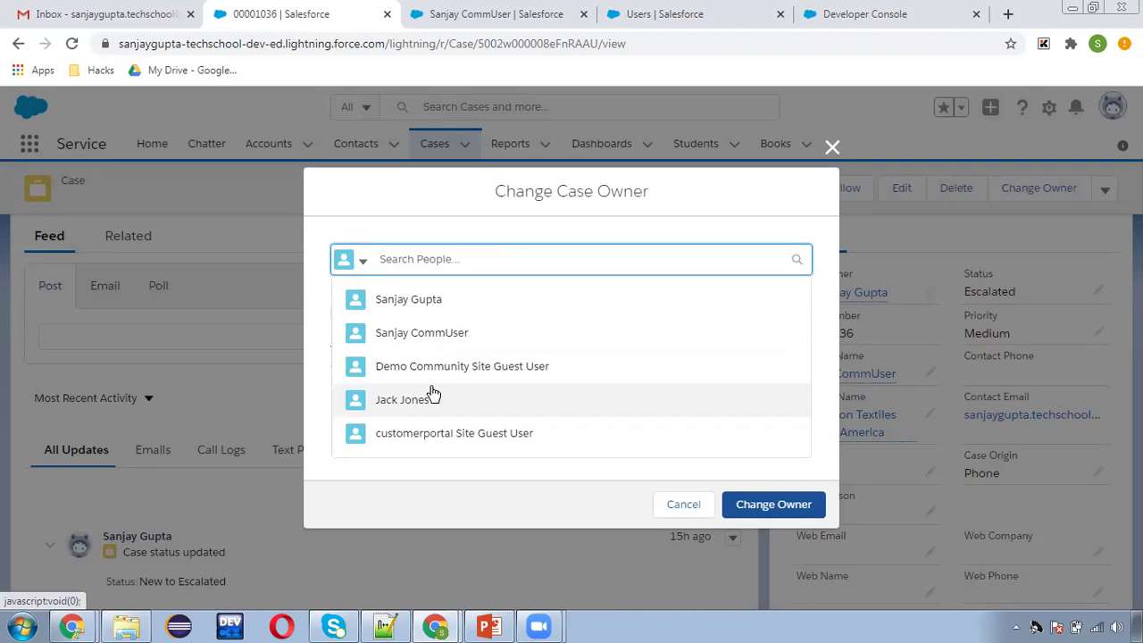
pyautogui.write('vikas')
pyautogui.click(441, 333)
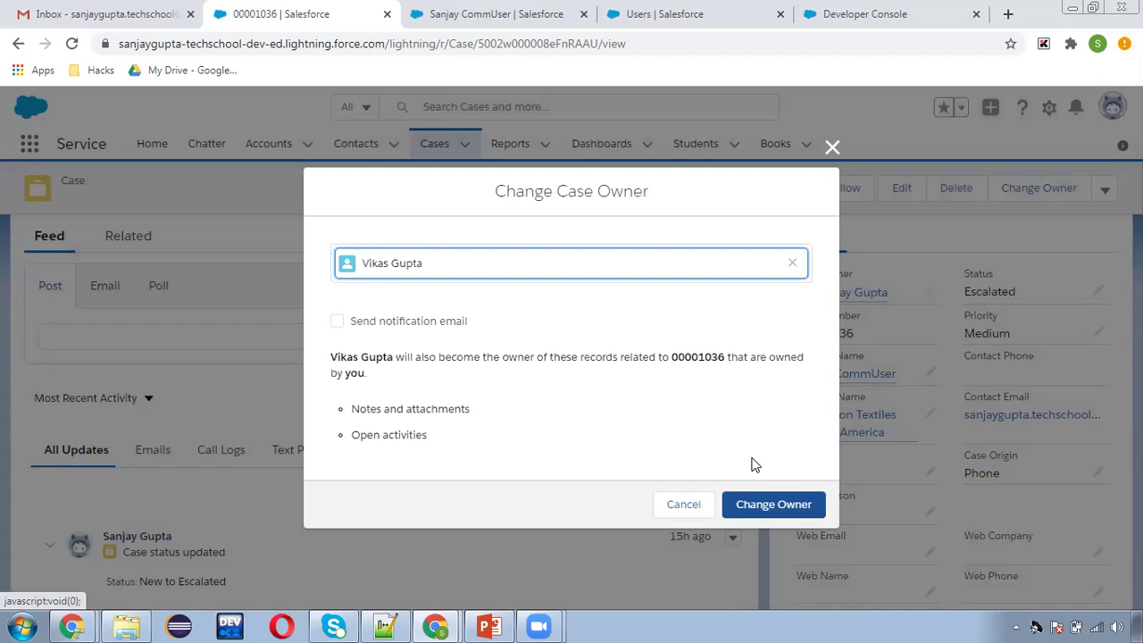
pyautogui.click(773, 504)
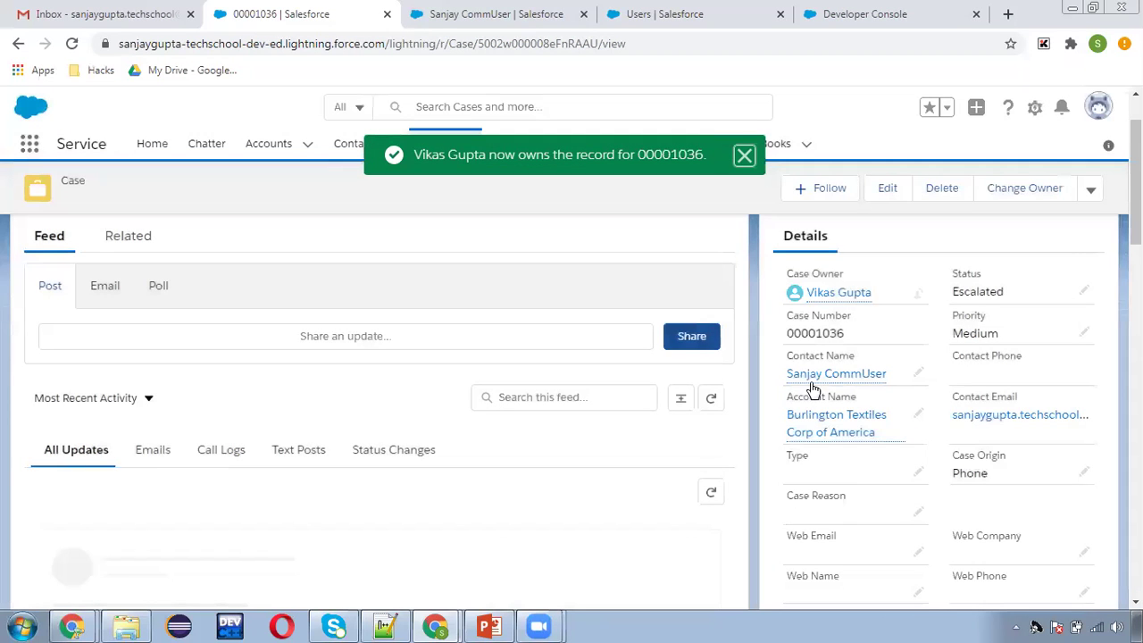
# - Reload the contact and case records, and compare the contact owner in the contact's details with the case owner
pyautogui.click(464, 16)
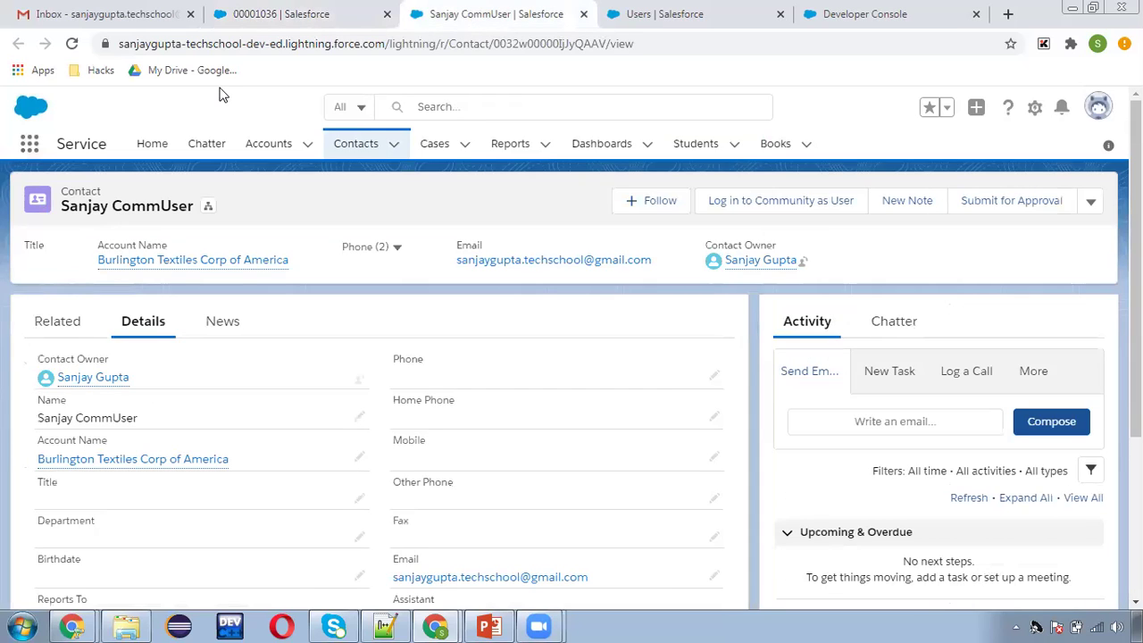
pyautogui.click(71, 43)
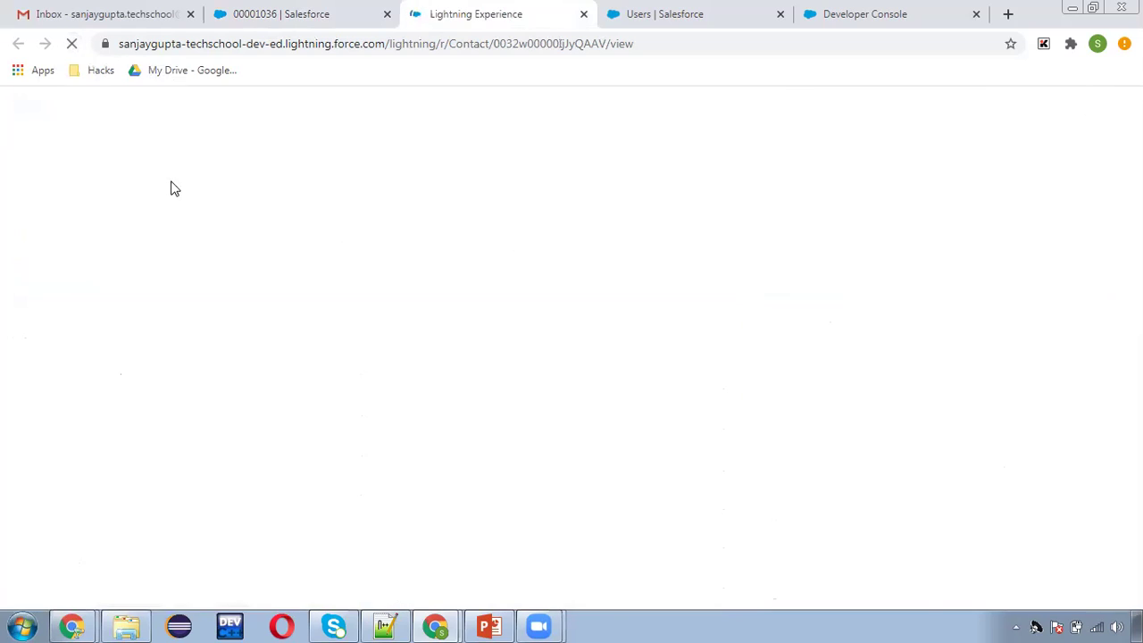
pyautogui.click(263, 16)
pyautogui.click(72, 43)
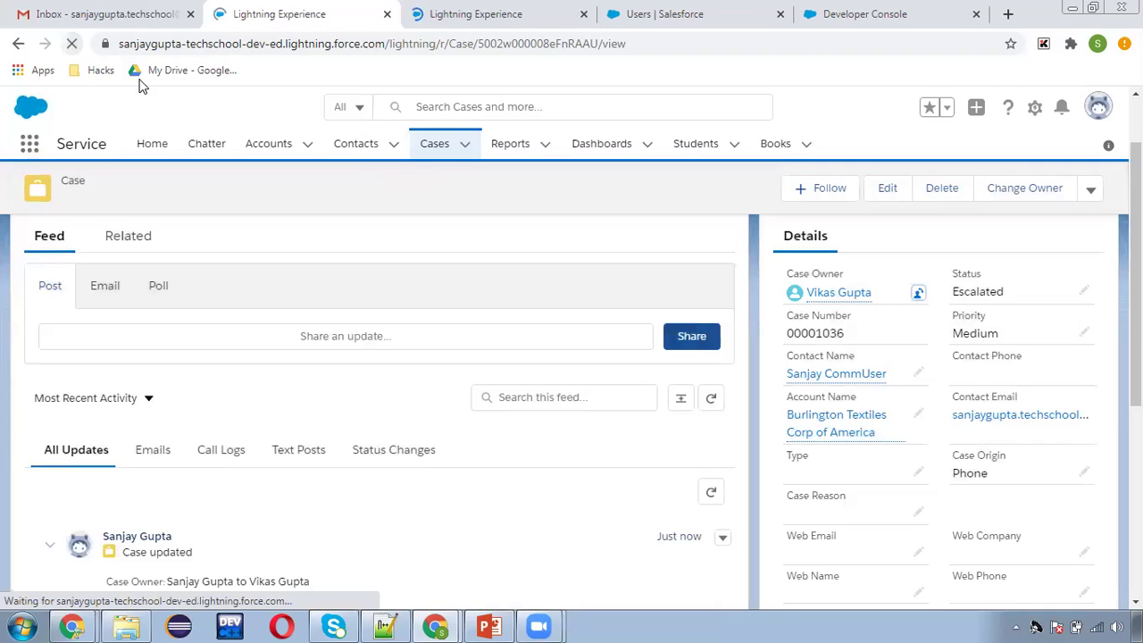
pyautogui.click(457, 19)
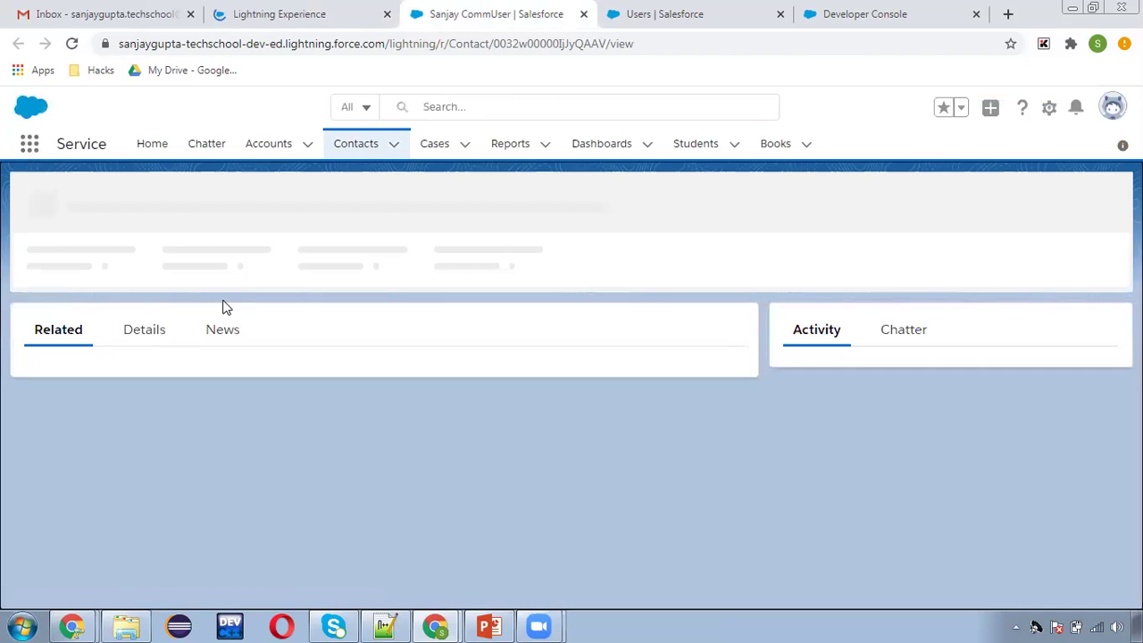
pyautogui.click(147, 330)
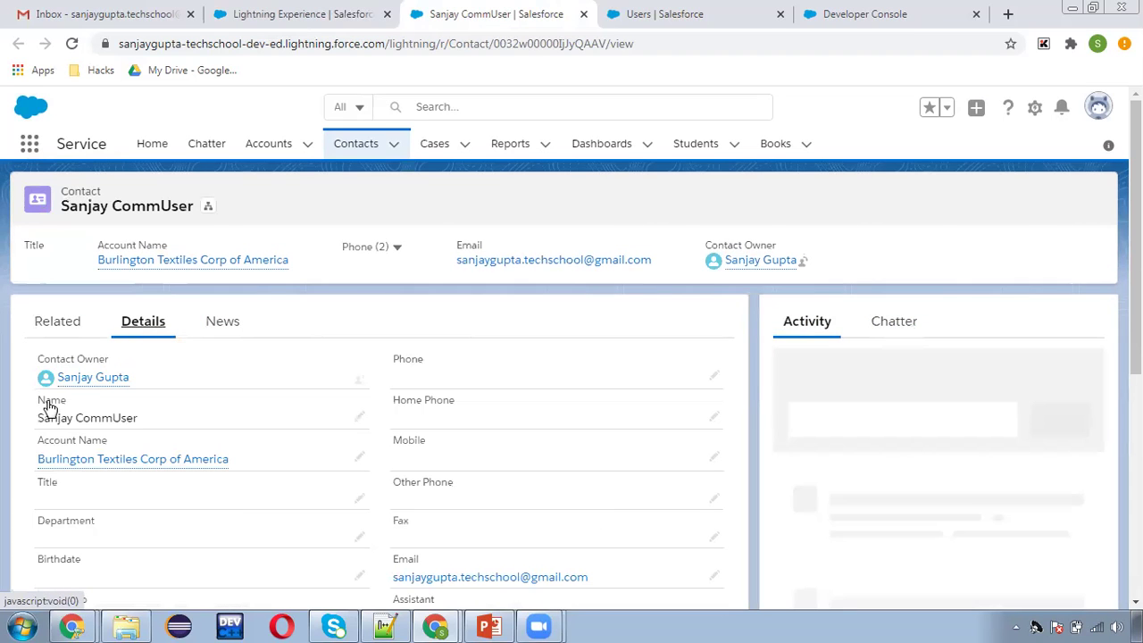
pyautogui.moveTo(111, 393)
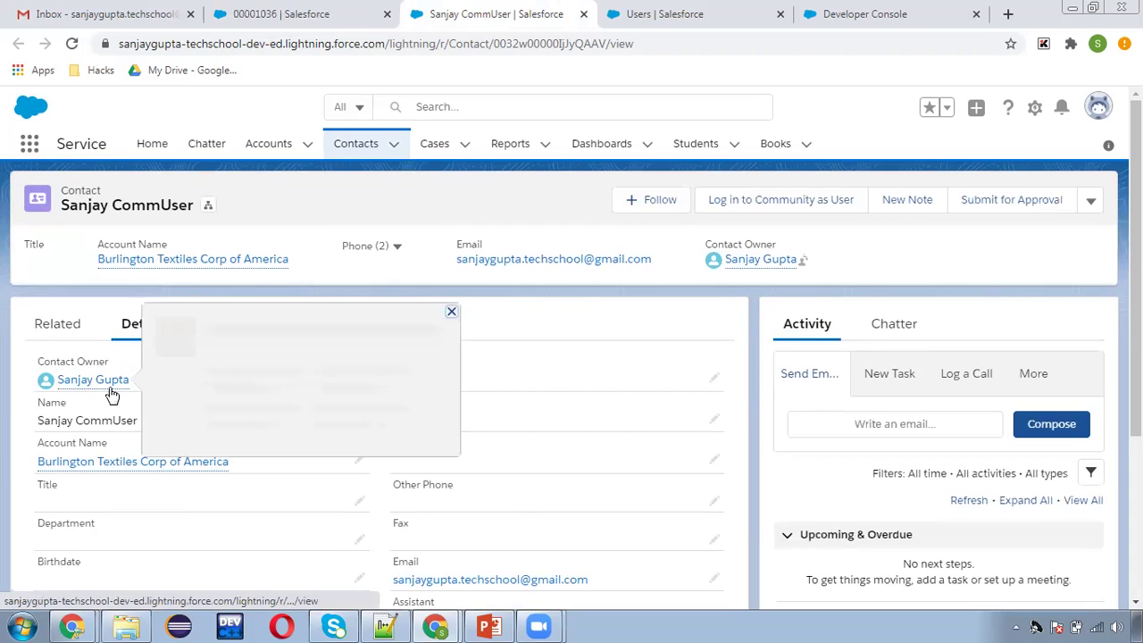
pyautogui.click(314, 18)
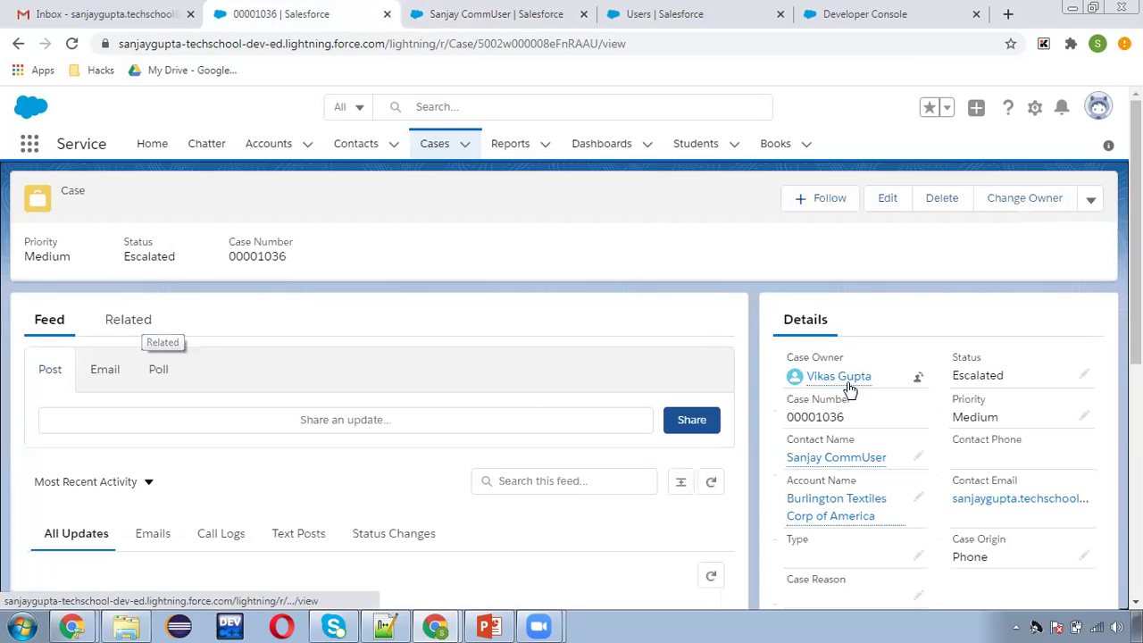
pyautogui.moveTo(849, 390)
# - Log in as the new case owner from the All Users list and go to that user's session
pyautogui.click(628, 11)
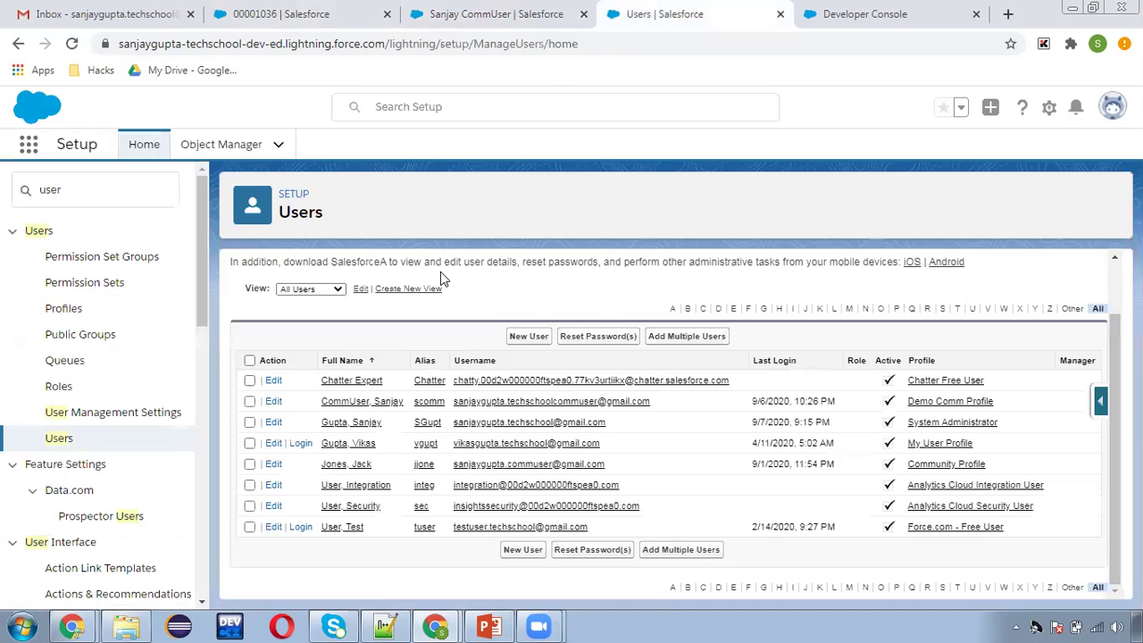
pyautogui.click(301, 447)
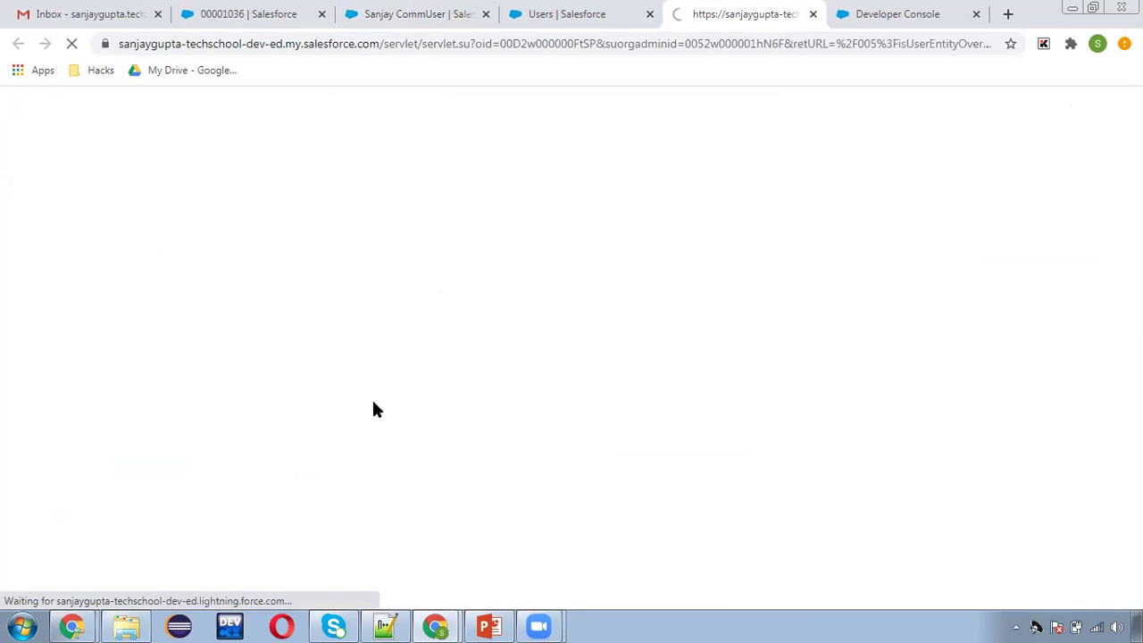
pyautogui.click(272, 18)
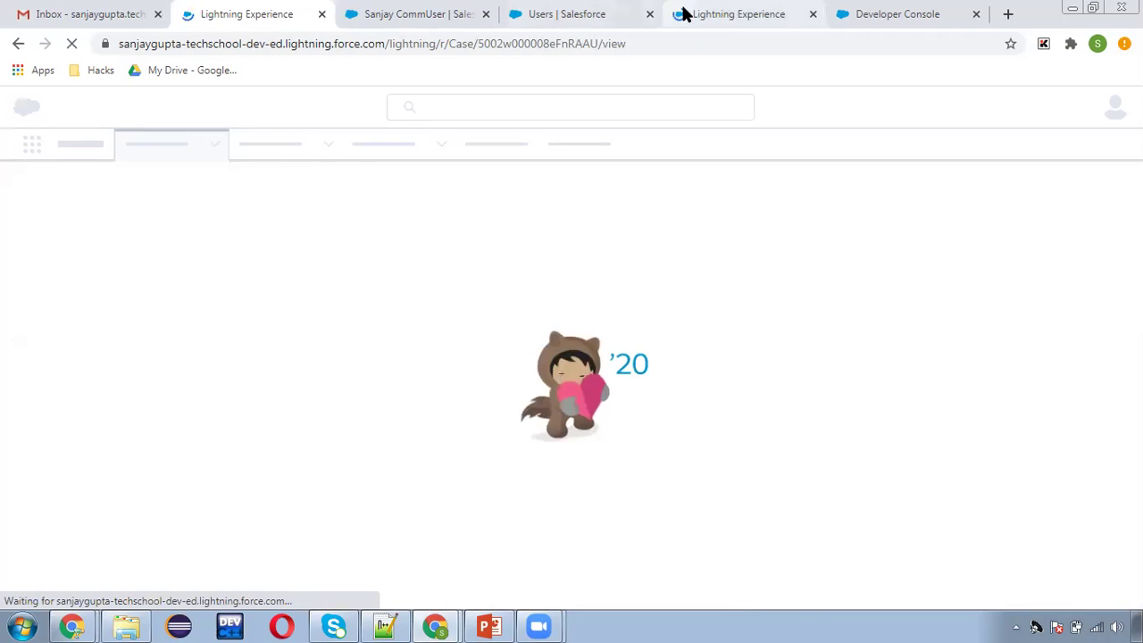
pyautogui.click(417, 13)
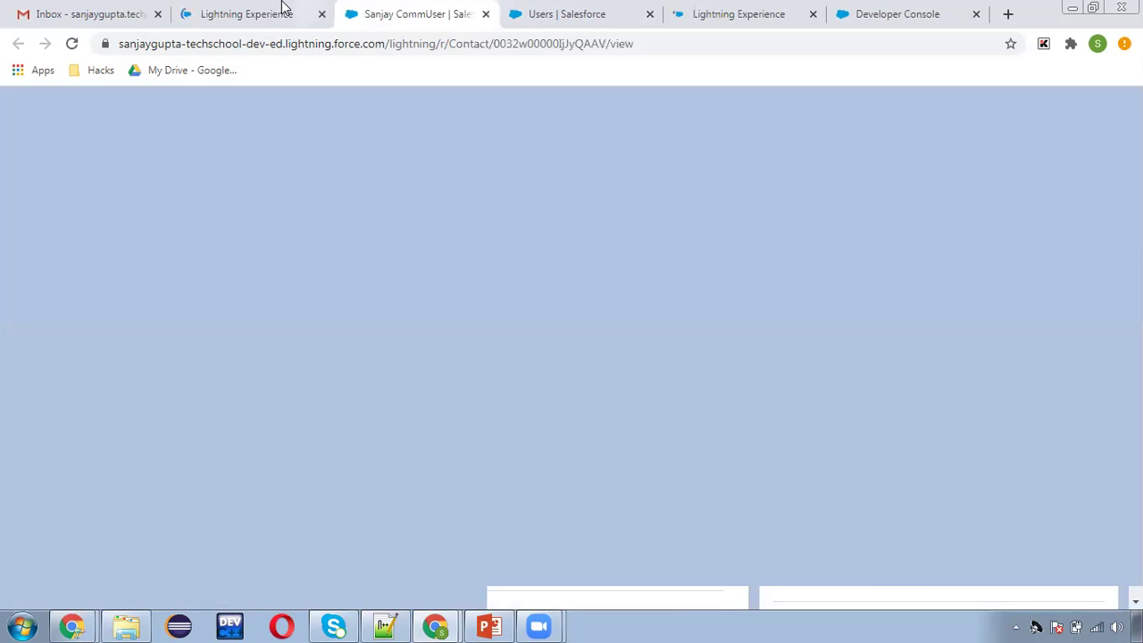
pyautogui.click(282, 8)
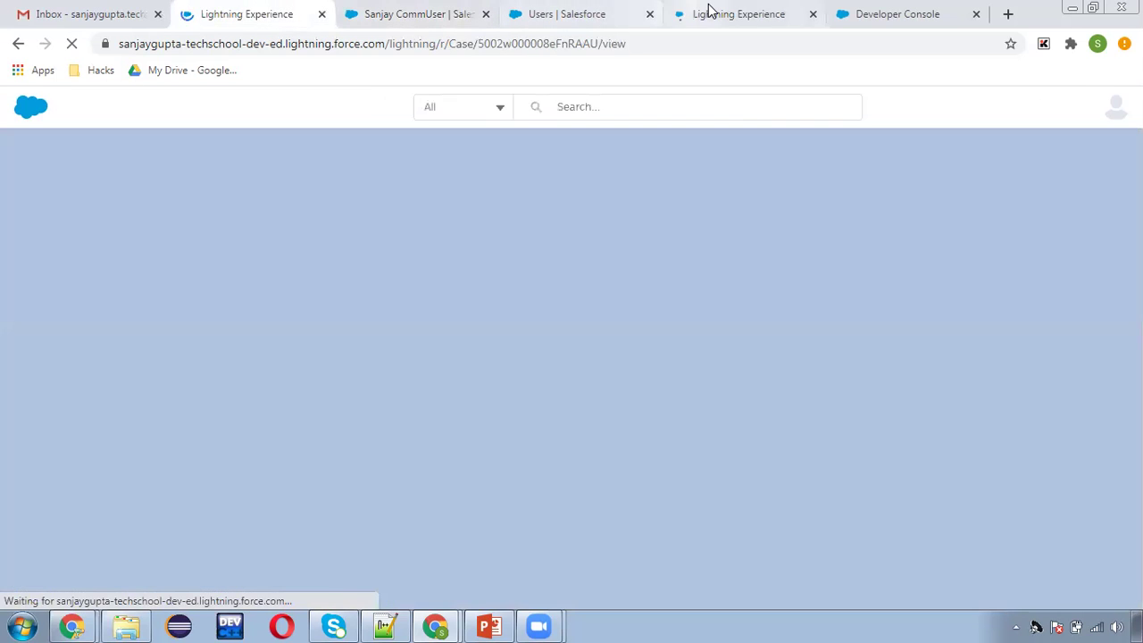
pyautogui.click(708, 10)
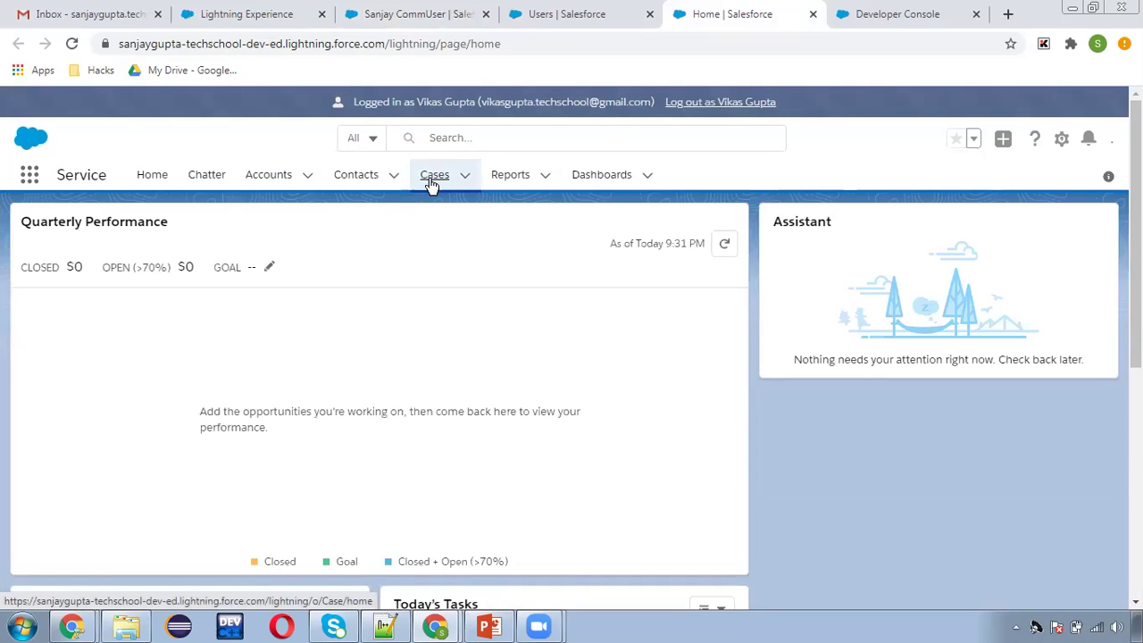
# - Show the All Open Cases list view for Cases in the impersonated user's session
pyautogui.click(434, 175)
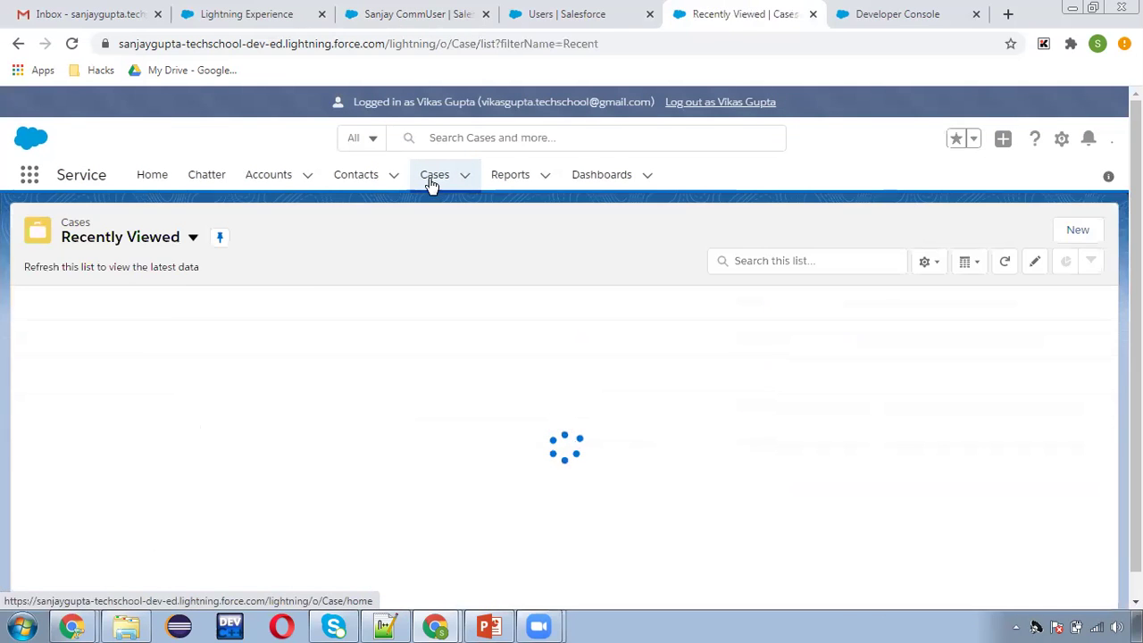
pyautogui.click(193, 237)
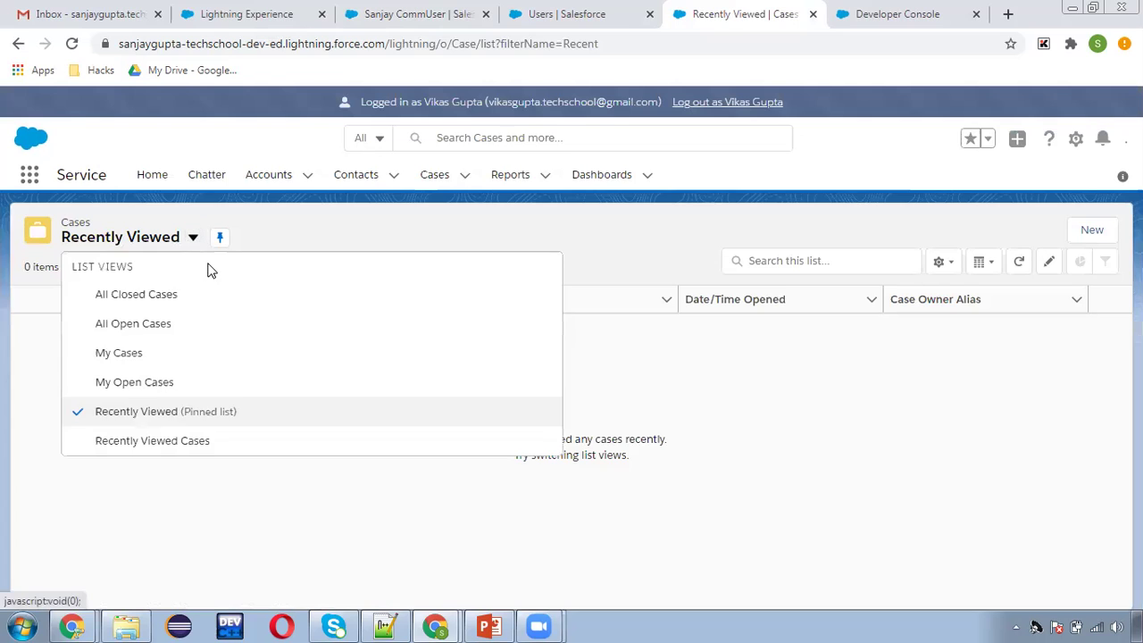
pyautogui.click(141, 325)
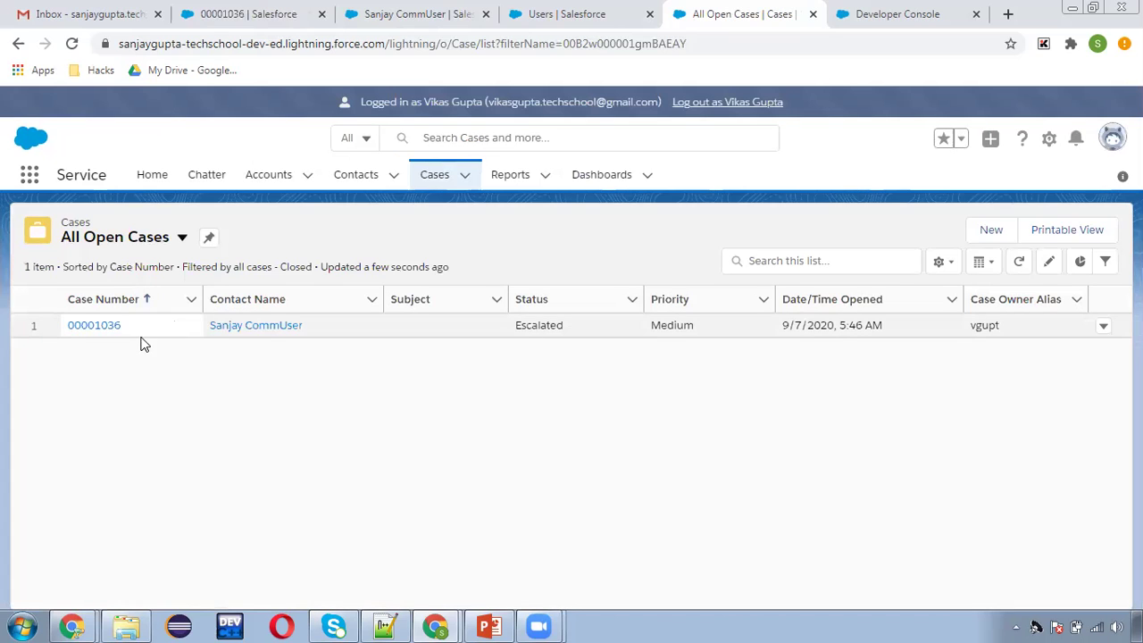
# - Open the escalated case, dismiss the Compact Setting walkthrough, try to open its related contact, and return to the case
pyautogui.click(105, 333)
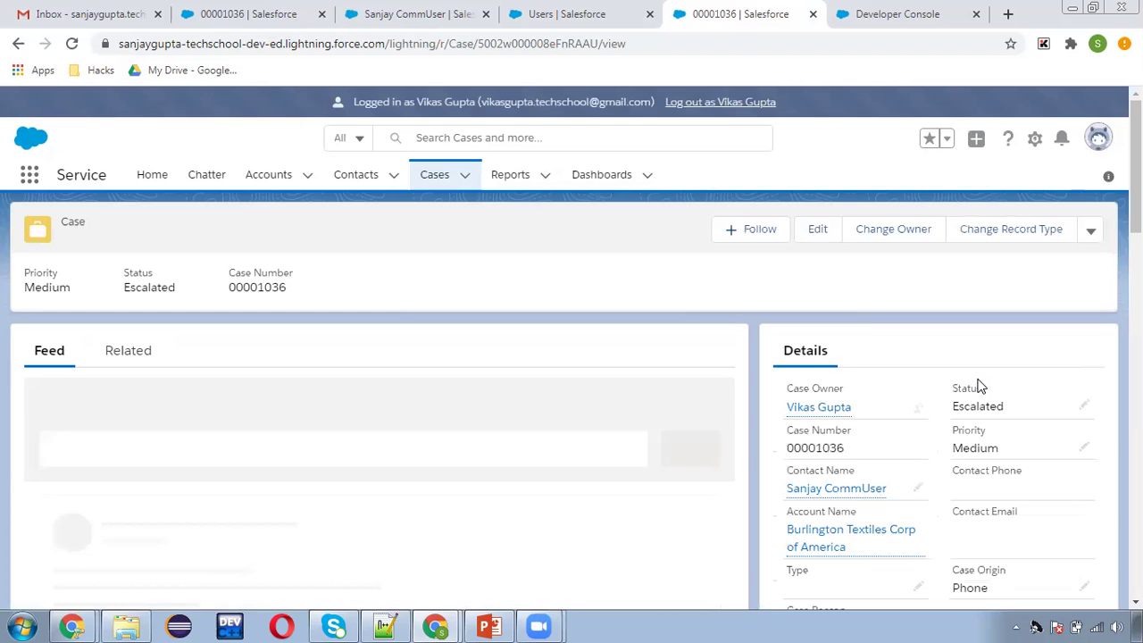
pyautogui.scroll(-1, 880, 393)
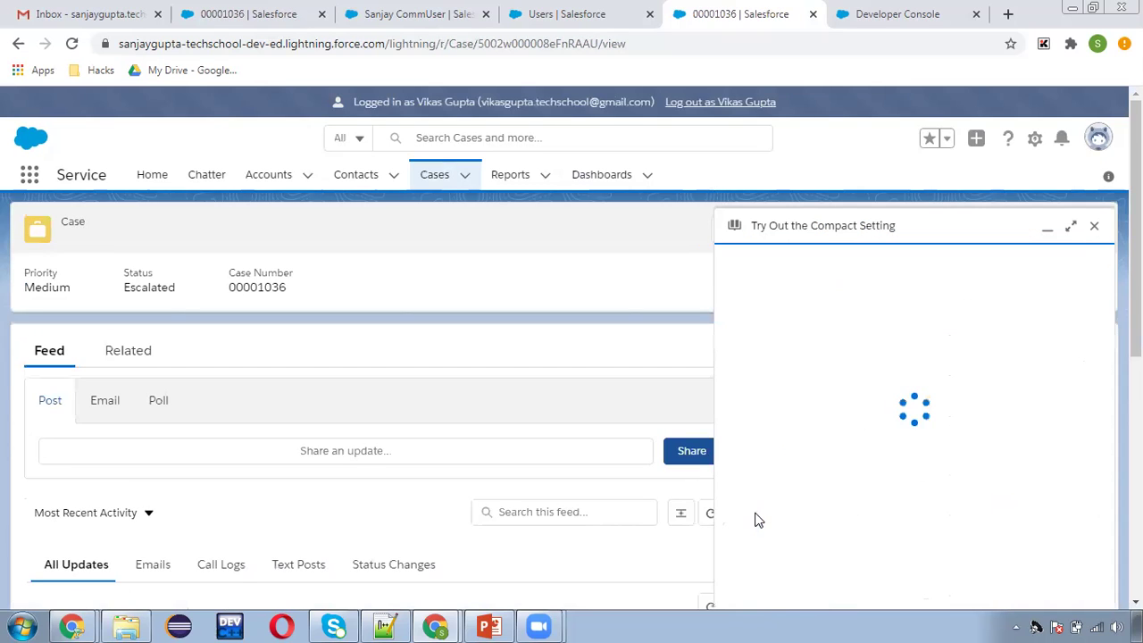
pyautogui.click(1094, 226)
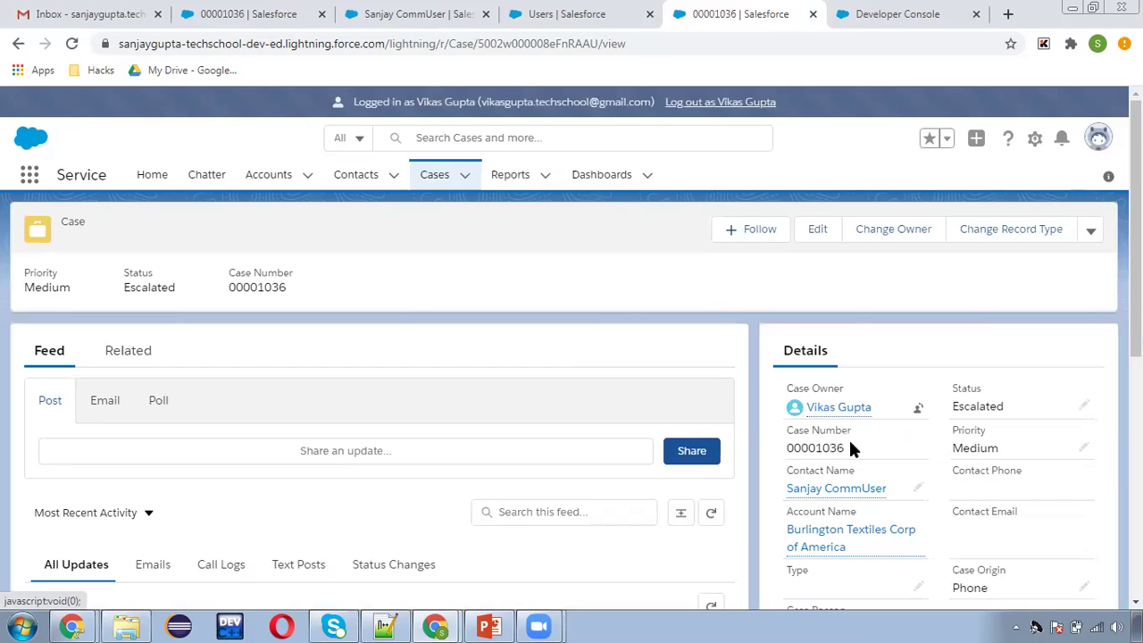
pyautogui.click(835, 489)
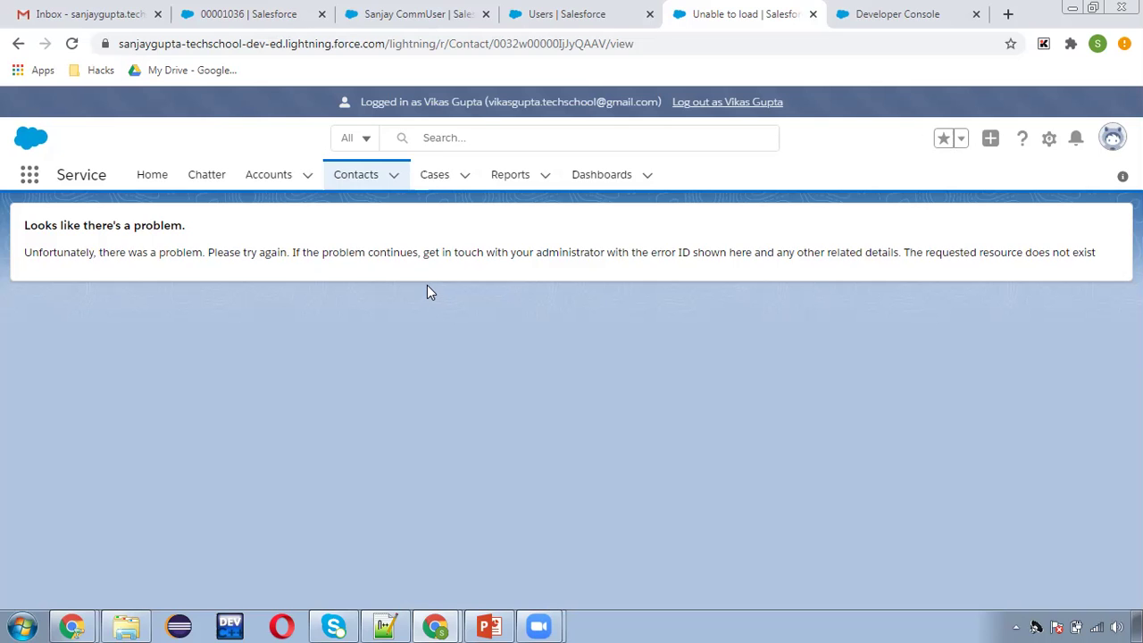
pyautogui.click(18, 43)
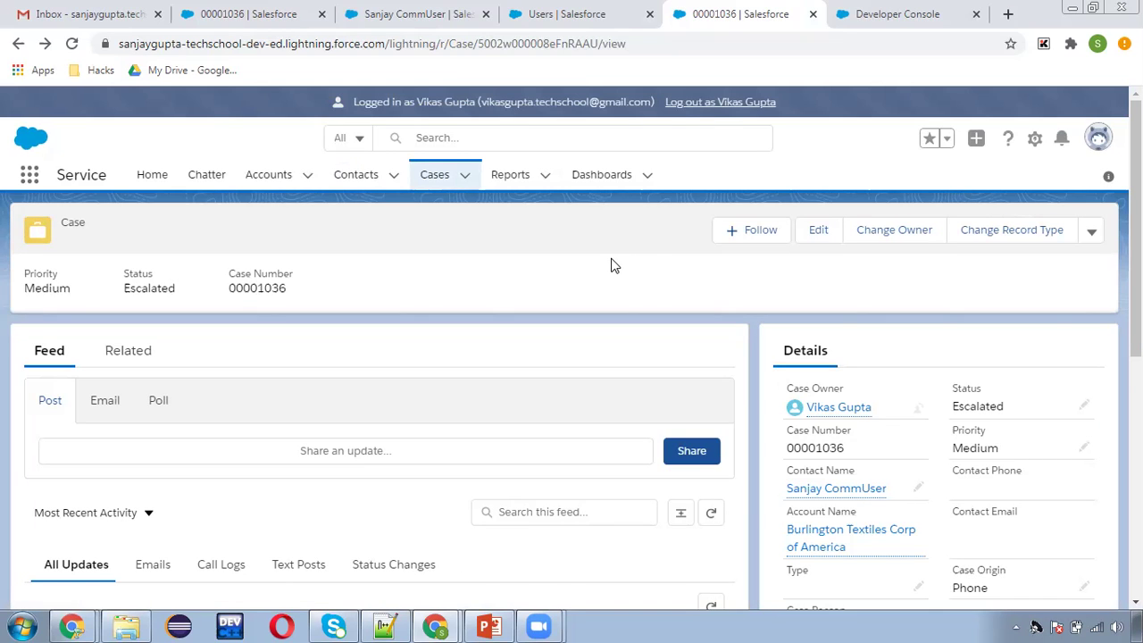
# - Log out of the impersonated user's session and log back in as the administrator with the saved credentials
pyautogui.click(714, 102)
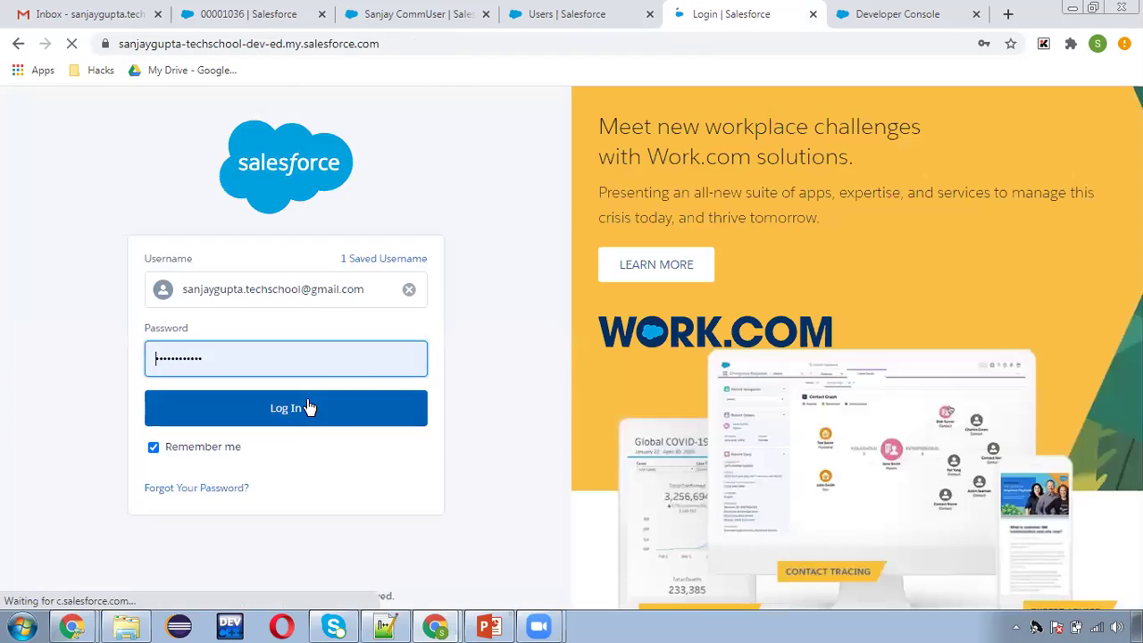
pyautogui.click(308, 407)
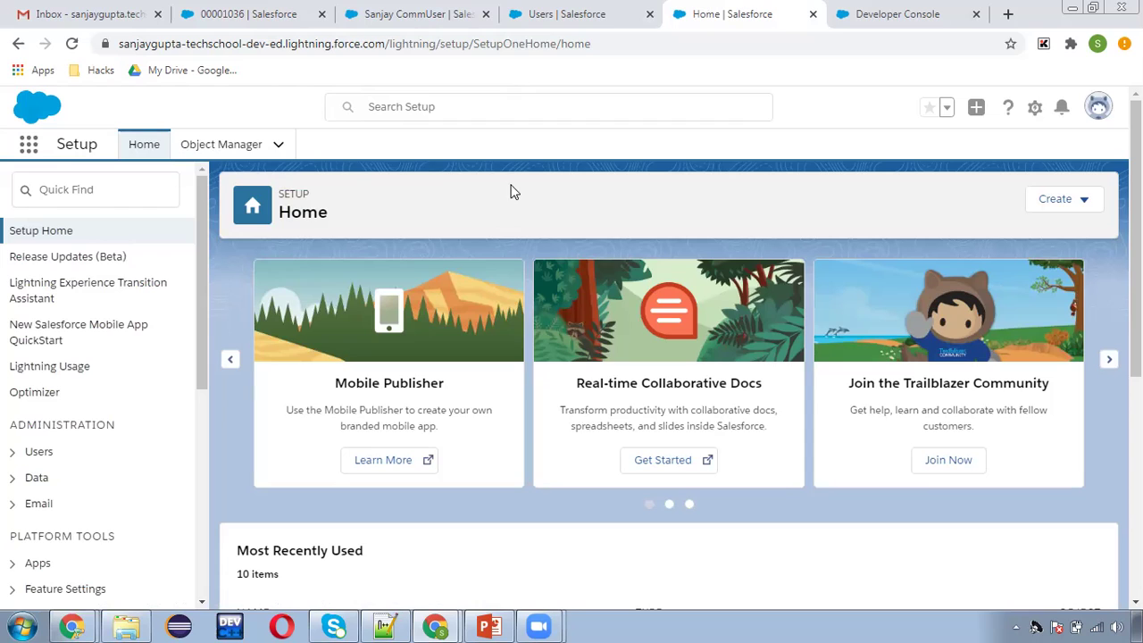
# - Find "flow" in Setup and show the list of all flows
pyautogui.click(134, 188)
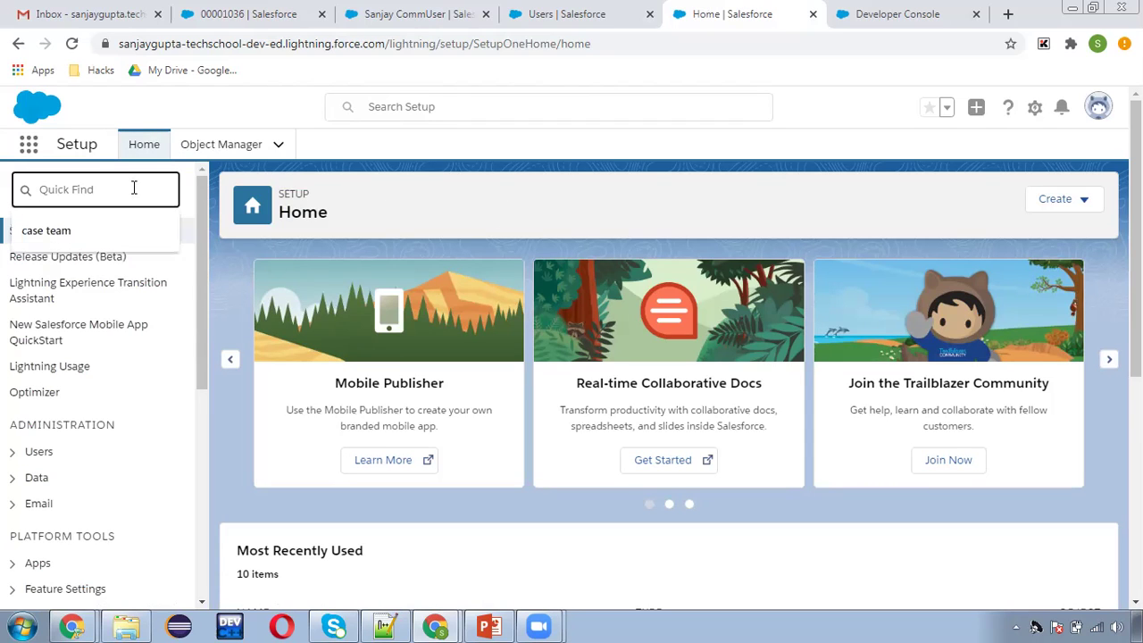
pyautogui.write('flow')
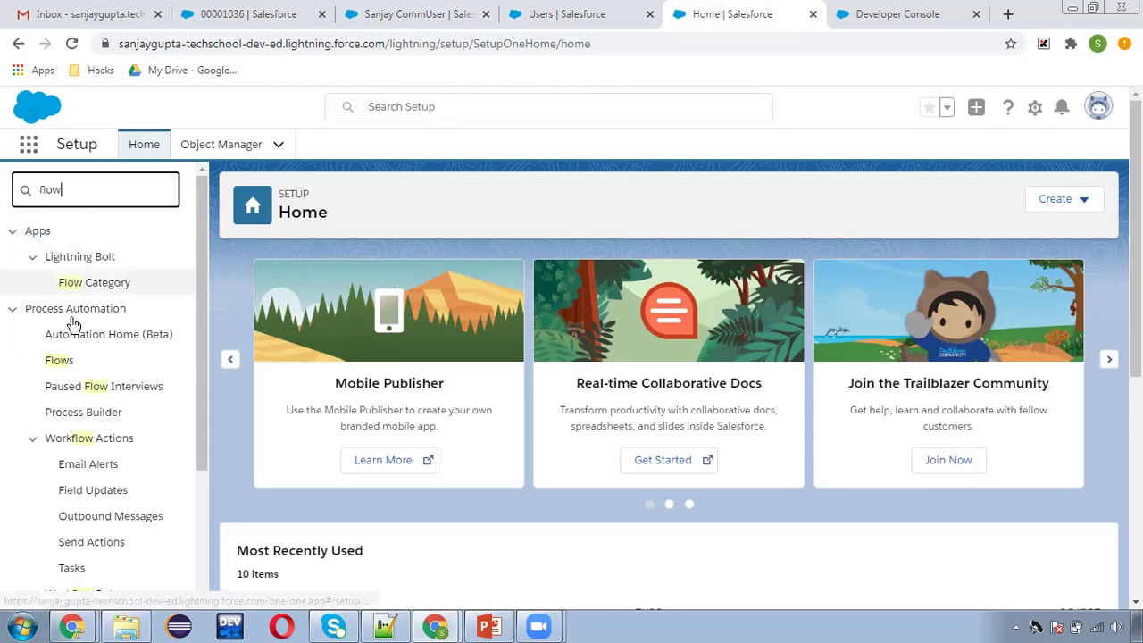
pyautogui.click(59, 360)
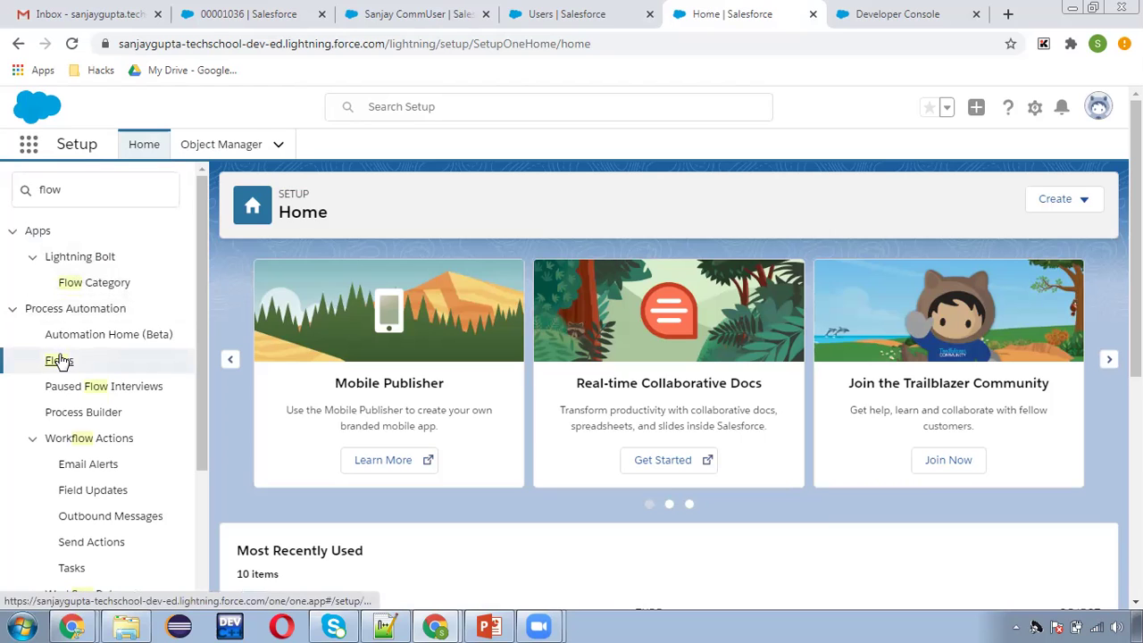
pyautogui.click(59, 360)
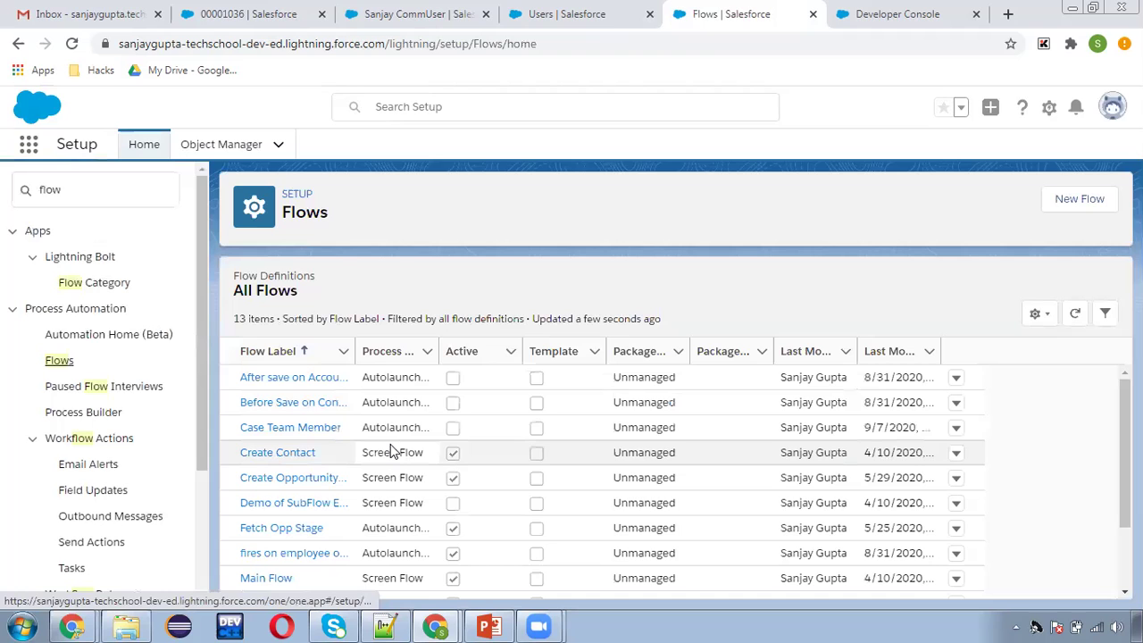
# - Create a new flow of the type Autolaunched Flow (No Trigger)
pyautogui.click(1084, 202)
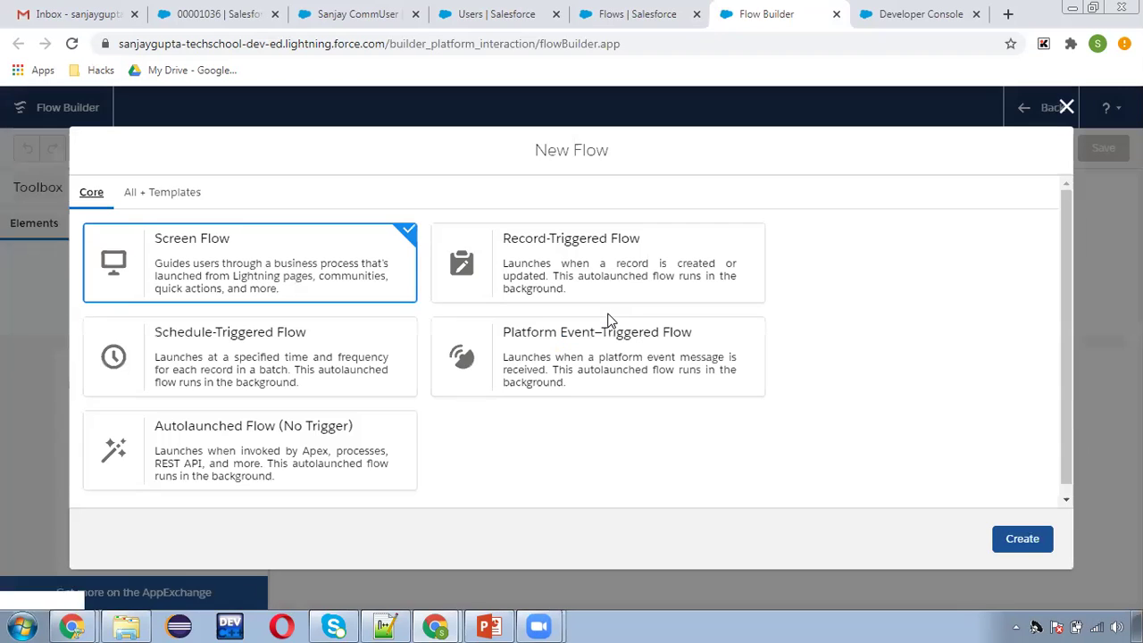
pyautogui.click(214, 436)
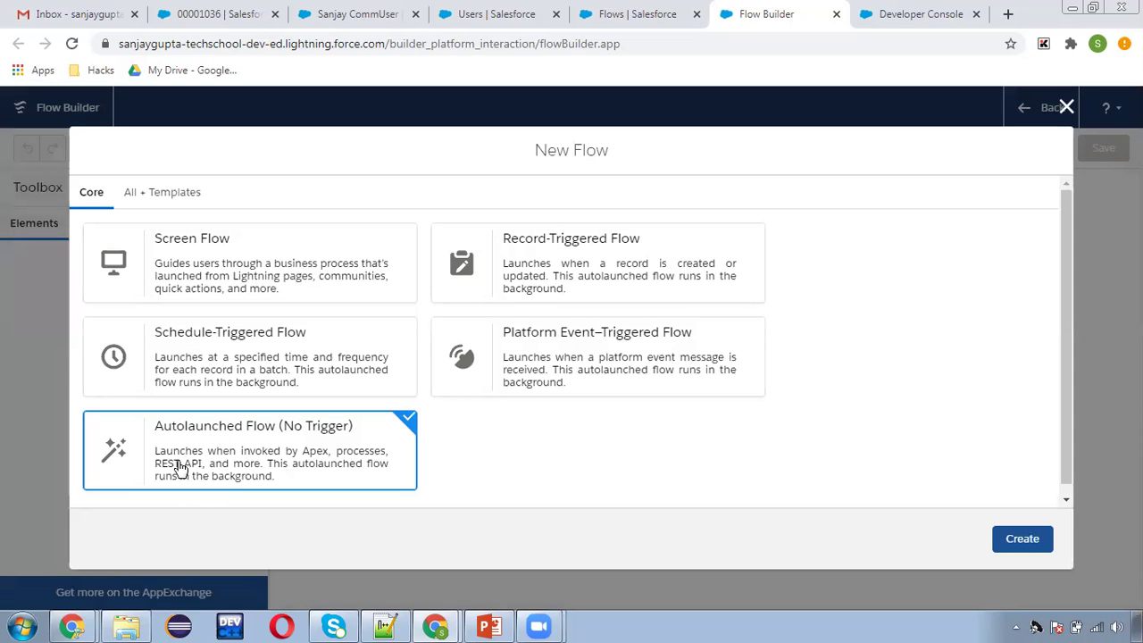
pyautogui.click(994, 540)
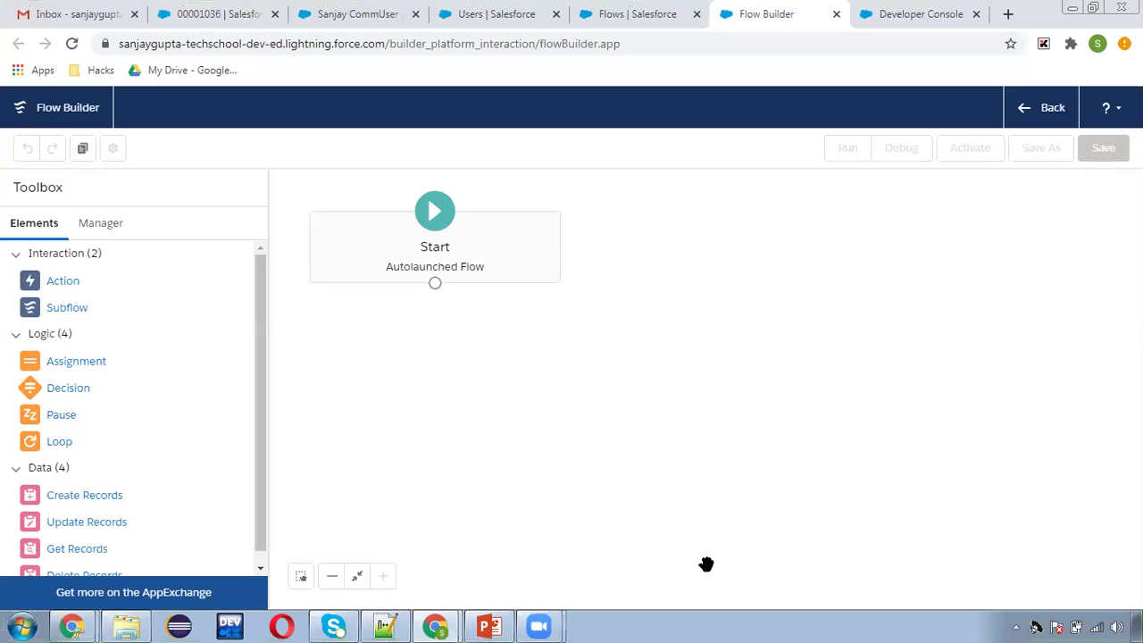
pyautogui.scroll(-1, 143, 500)
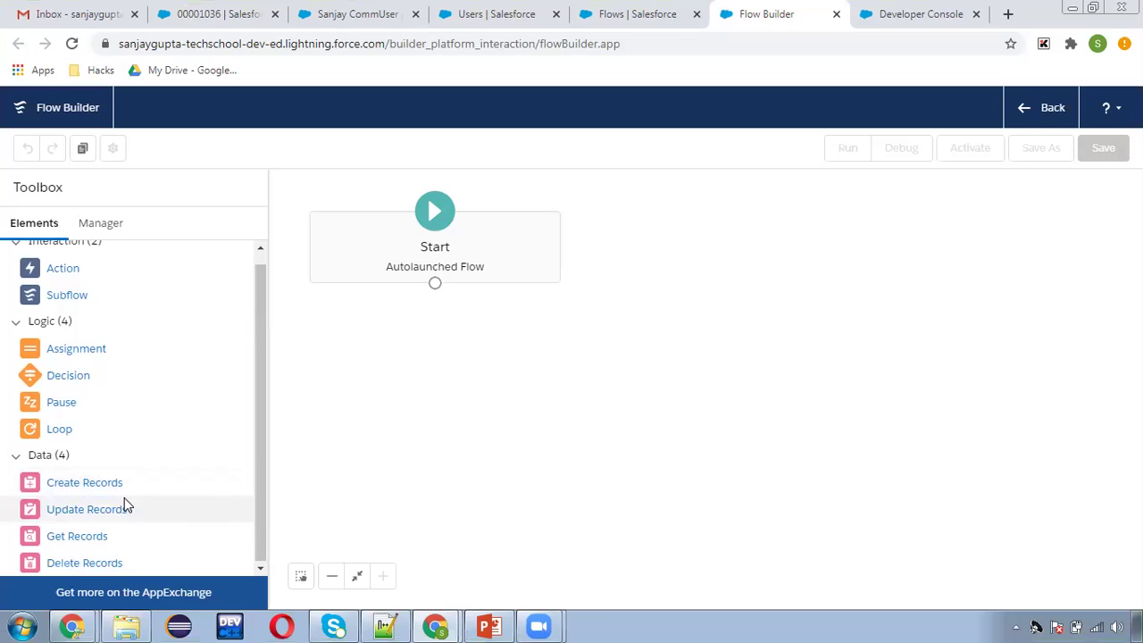
pyautogui.moveTo(92, 491); pyautogui.dragTo(608, 333)
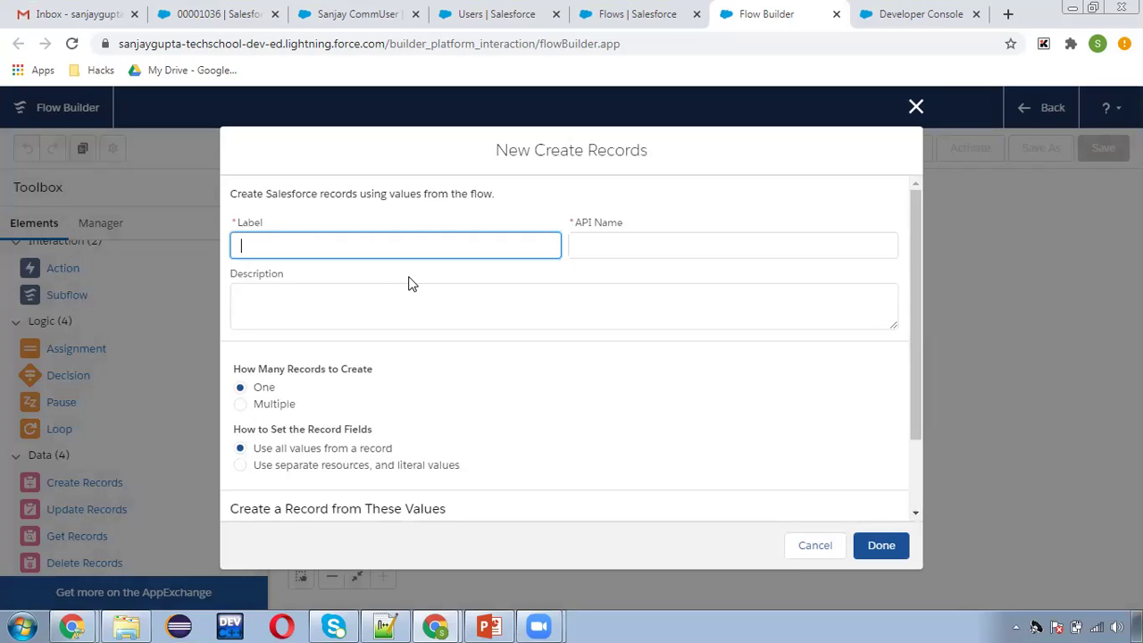
pyautogui.write('Create Contact Share Record')
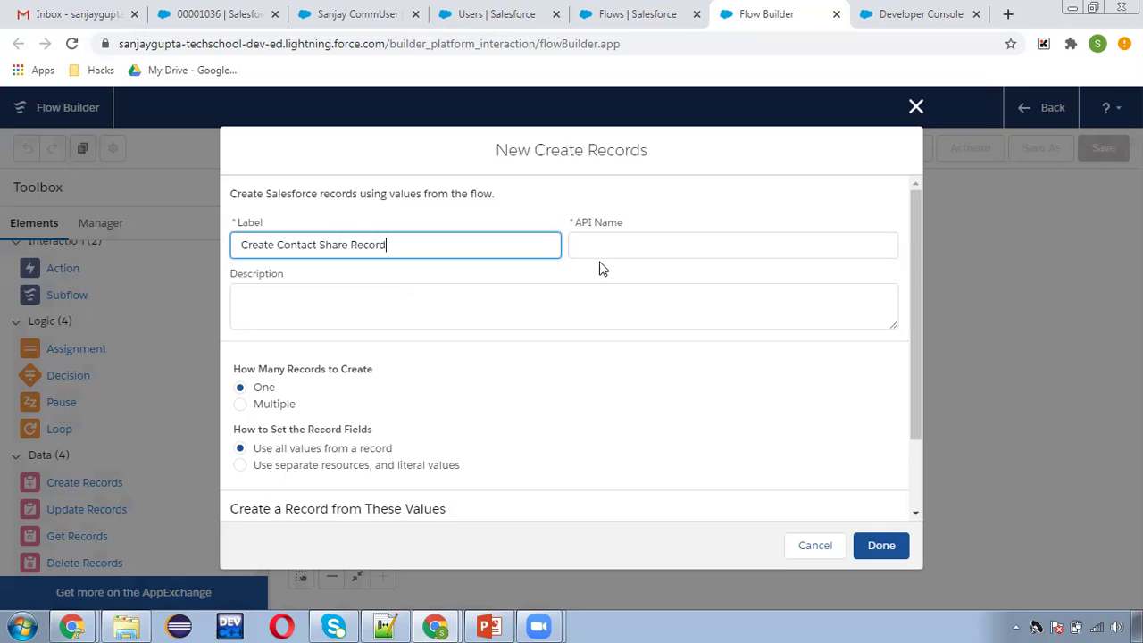
pyautogui.click(628, 242)
pyautogui.click(704, 182)
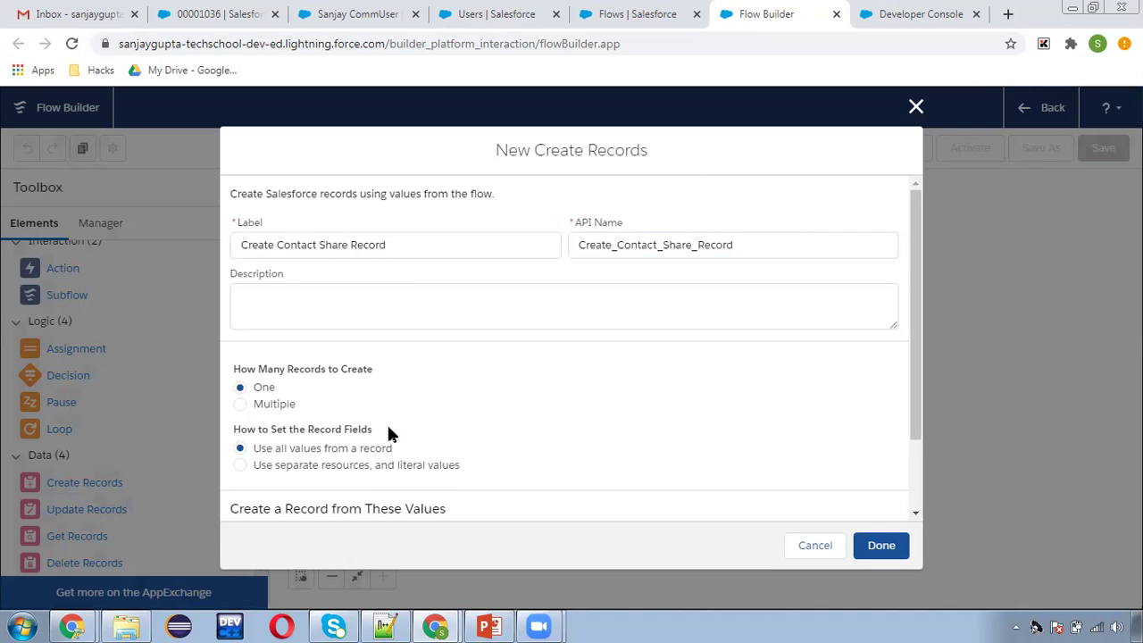
pyautogui.scroll(-3, 389, 433)
pyautogui.click(302, 375)
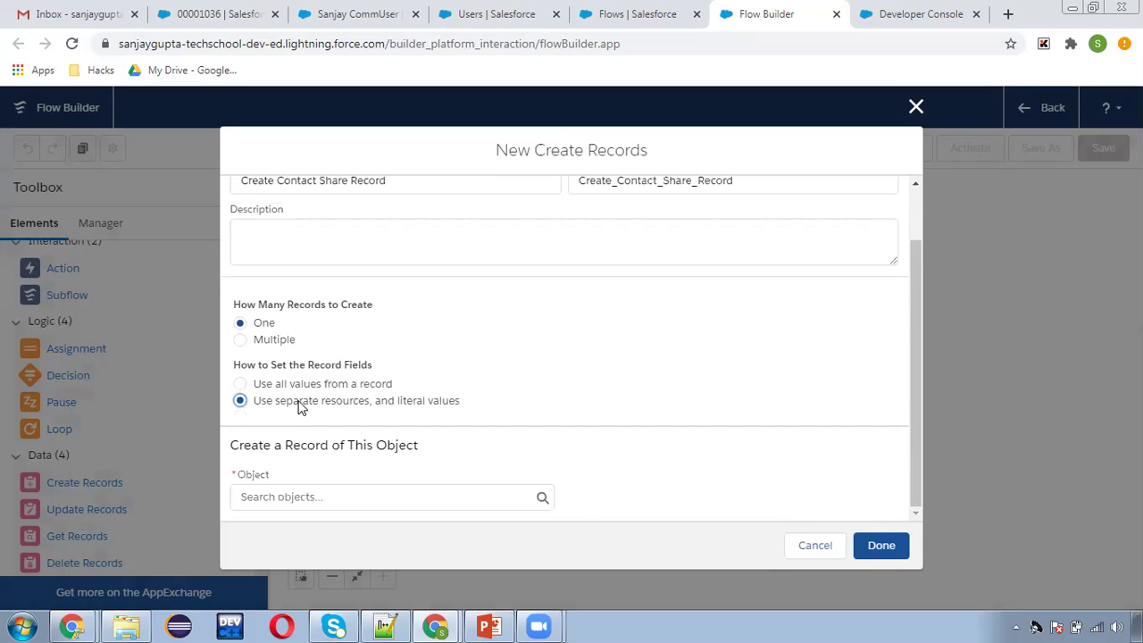
pyautogui.click(314, 499)
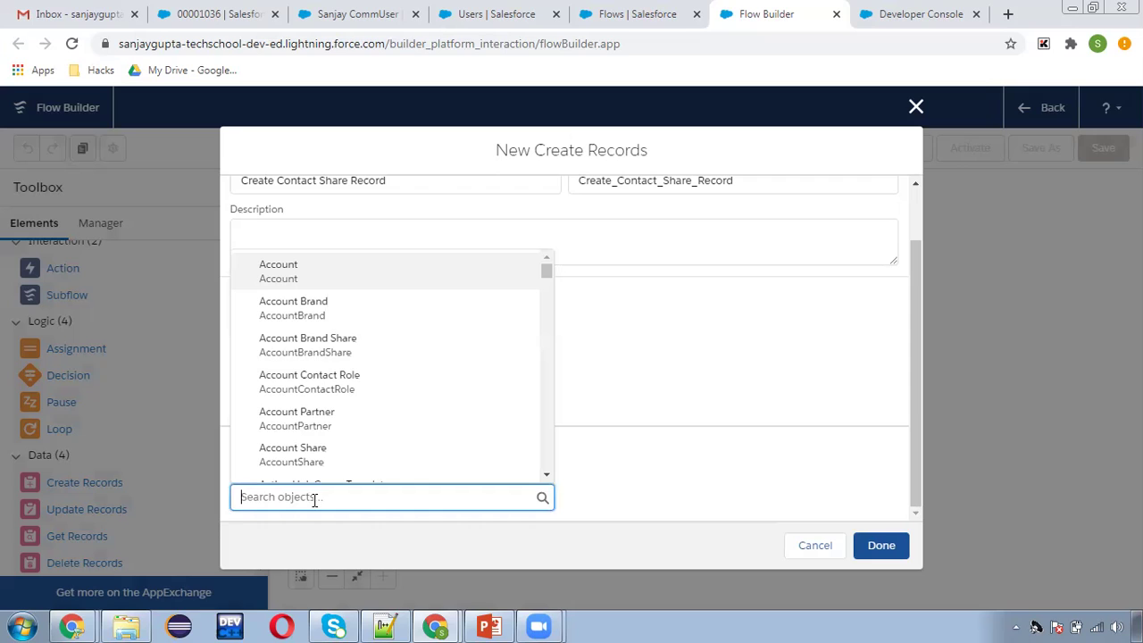
pyautogui.write('contact share')
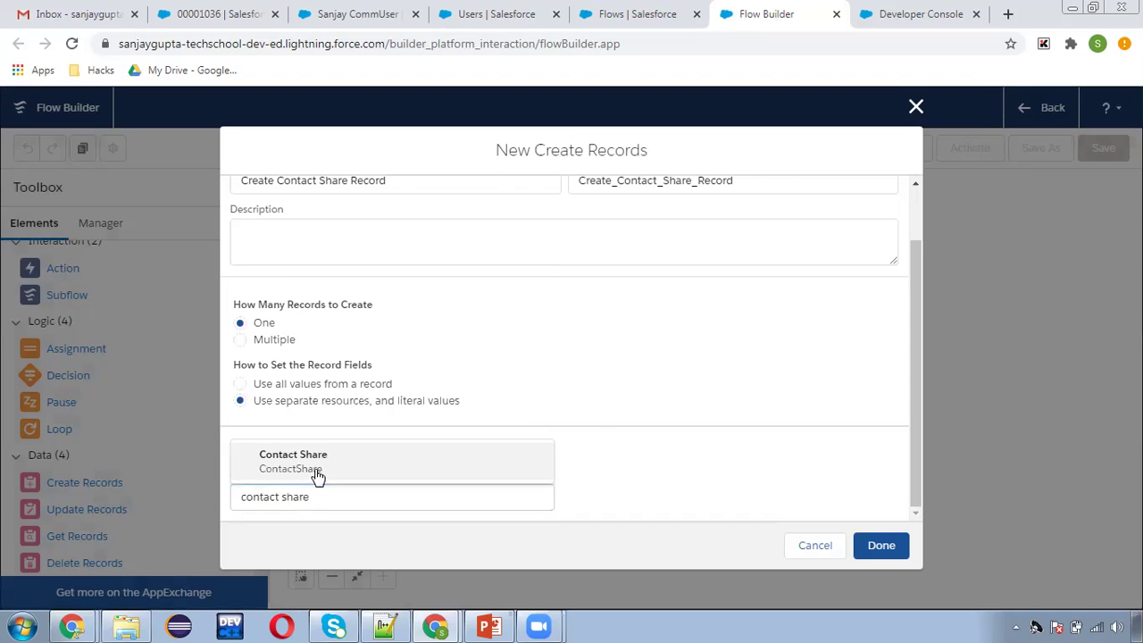
pyautogui.click(315, 470)
pyautogui.scroll(-2, 599, 418)
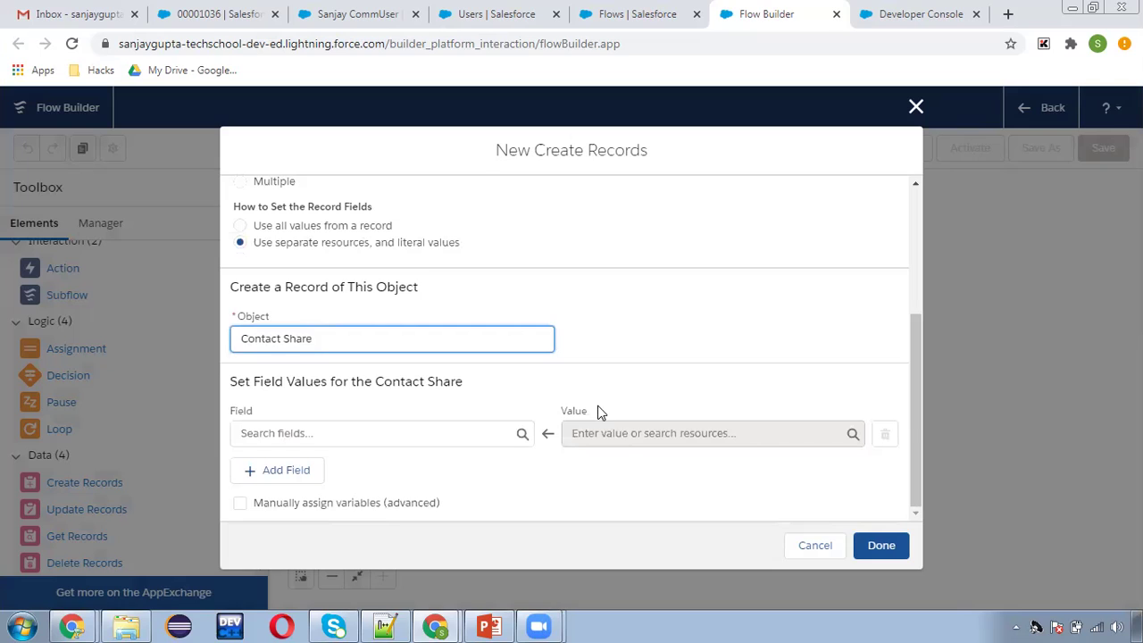
pyautogui.click(599, 386)
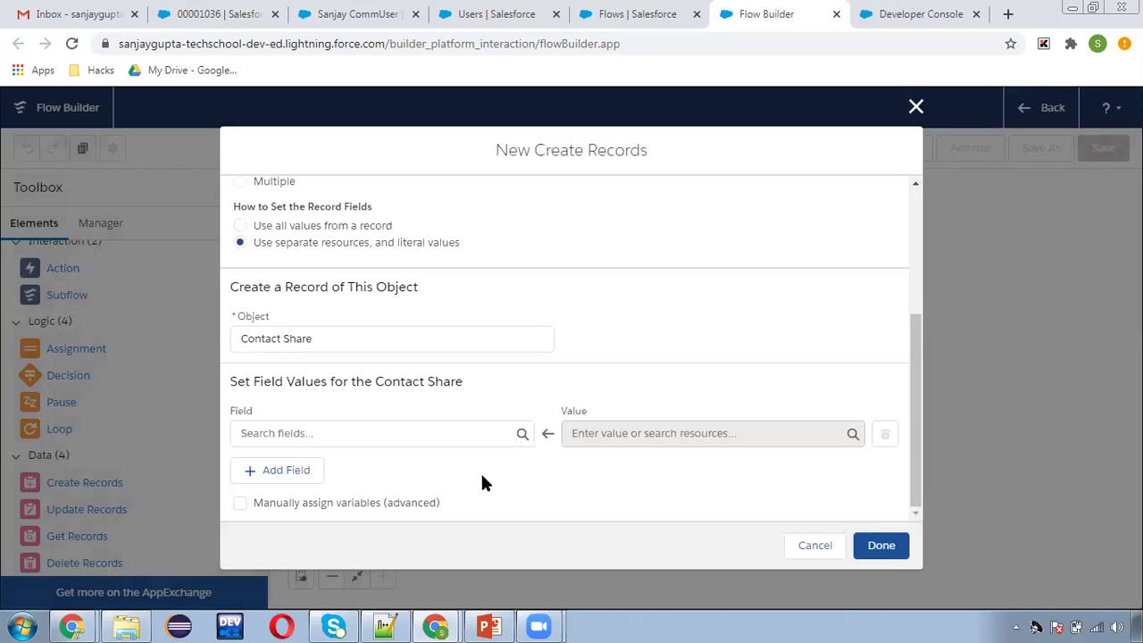
pyautogui.click(298, 432)
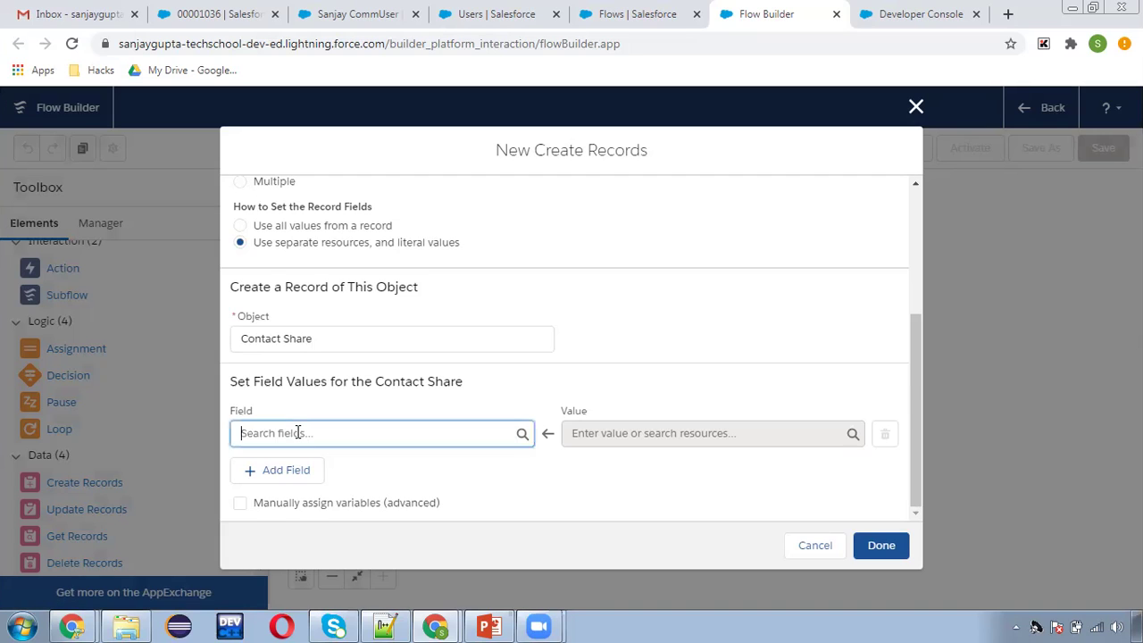
pyautogui.click(557, 467)
pyautogui.click(815, 545)
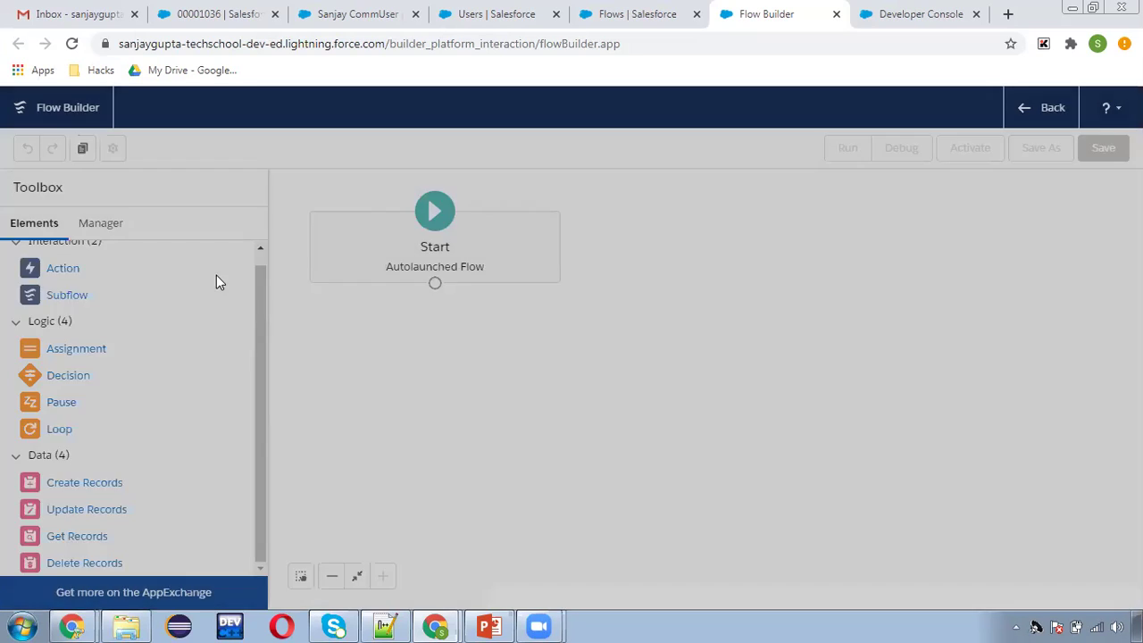
# - Create a Text variable resource with the API name ownerId and make it available for input
pyautogui.click(103, 227)
pyautogui.click(68, 301)
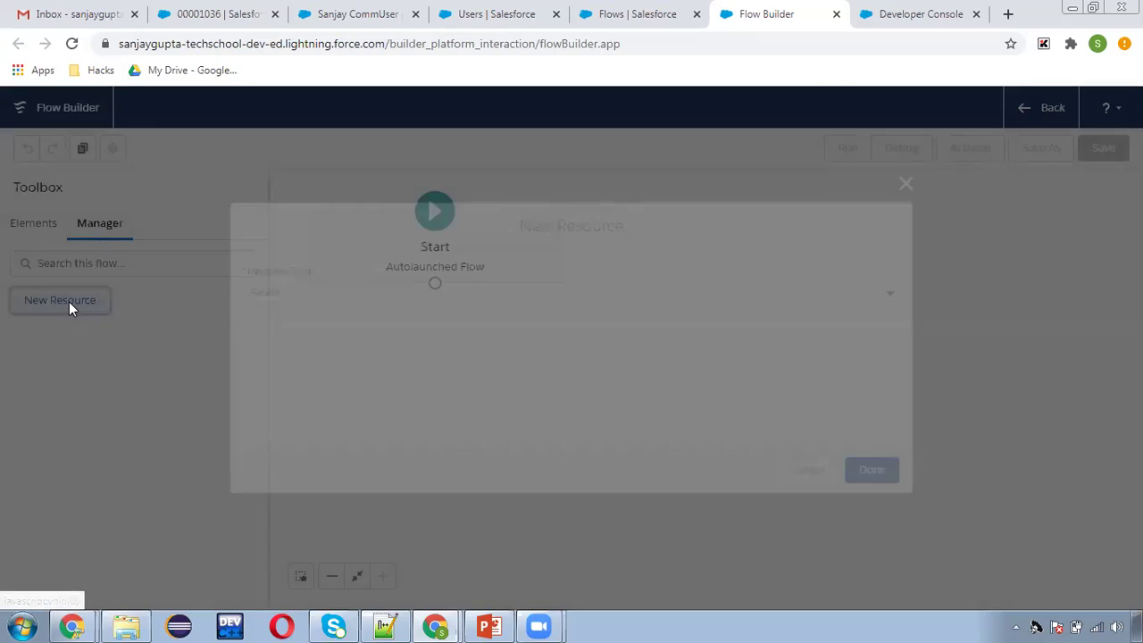
pyautogui.click(299, 290)
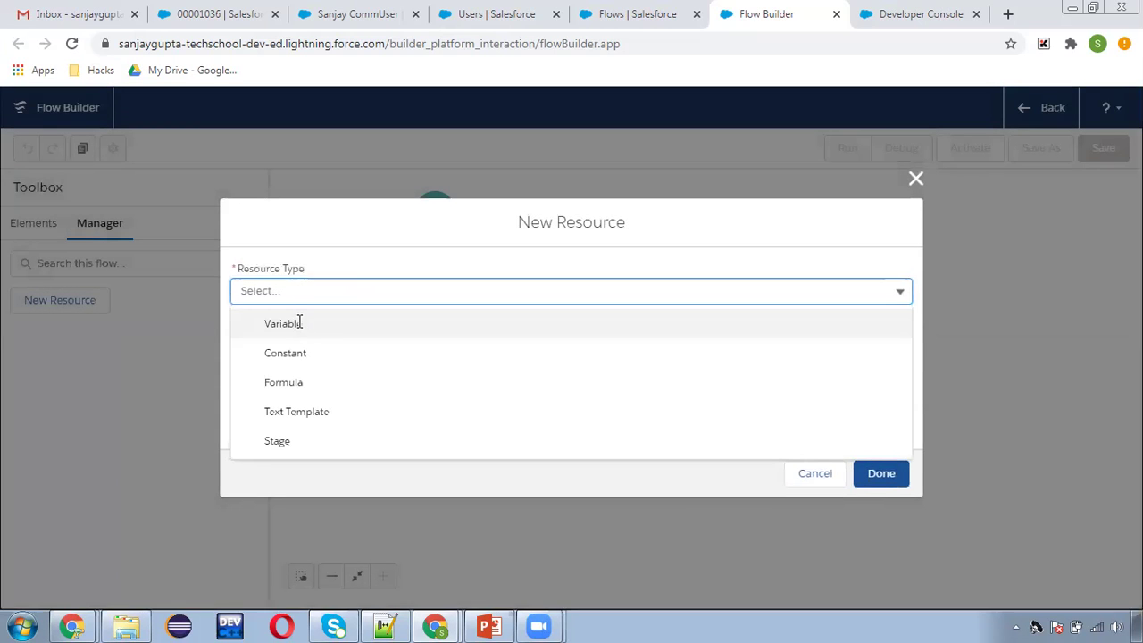
pyautogui.click(301, 322)
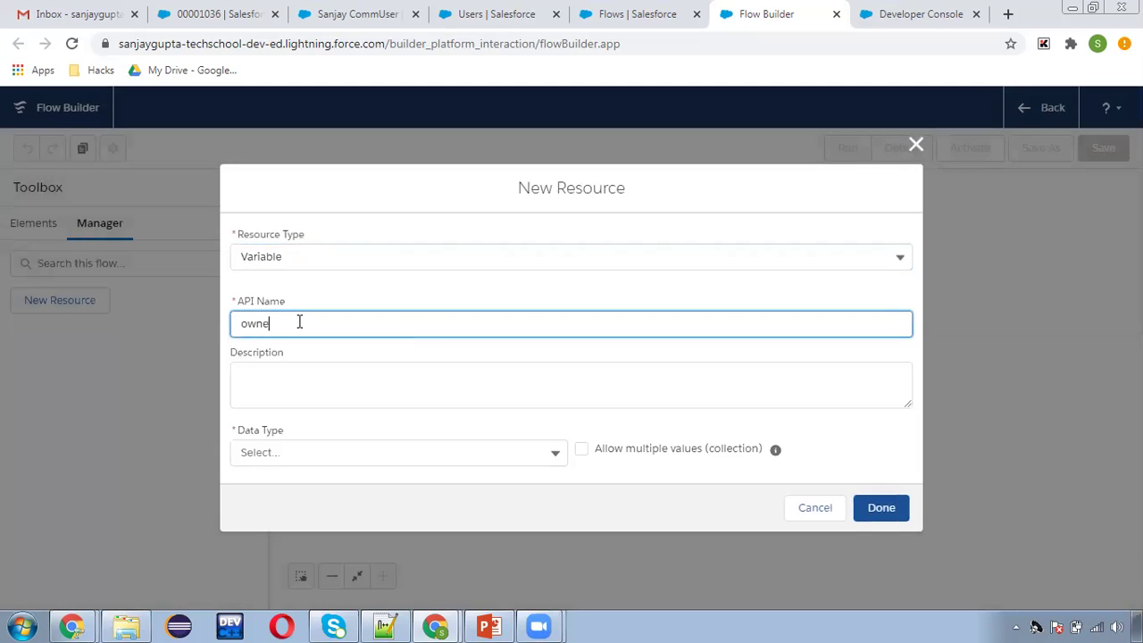
pyautogui.click(276, 452)
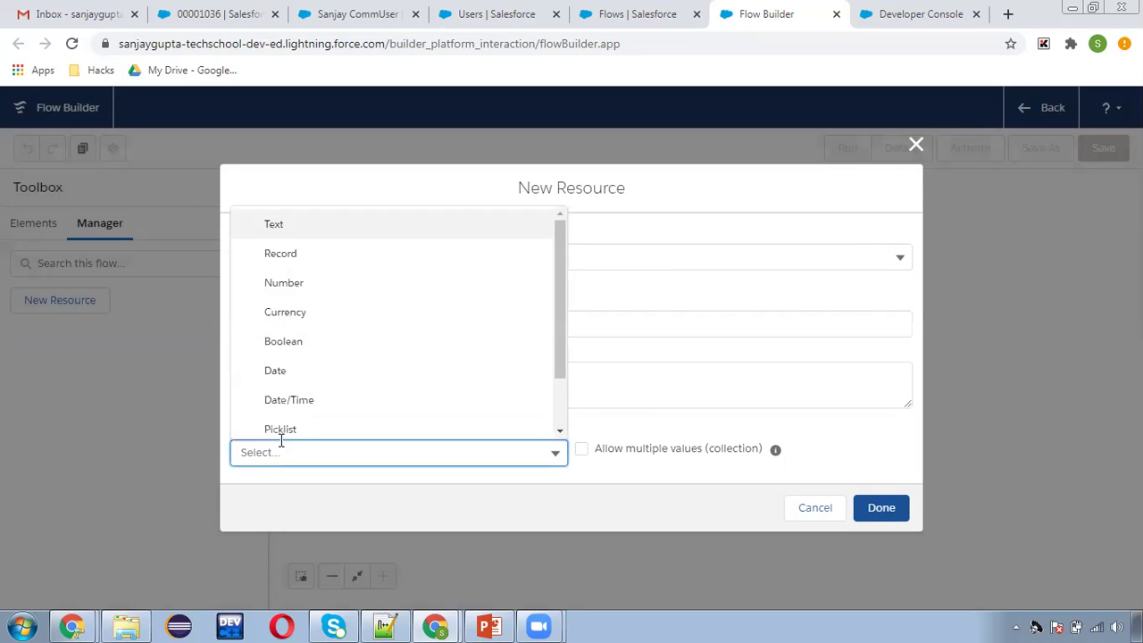
pyautogui.click(296, 224)
pyautogui.scroll(-1, 286, 450)
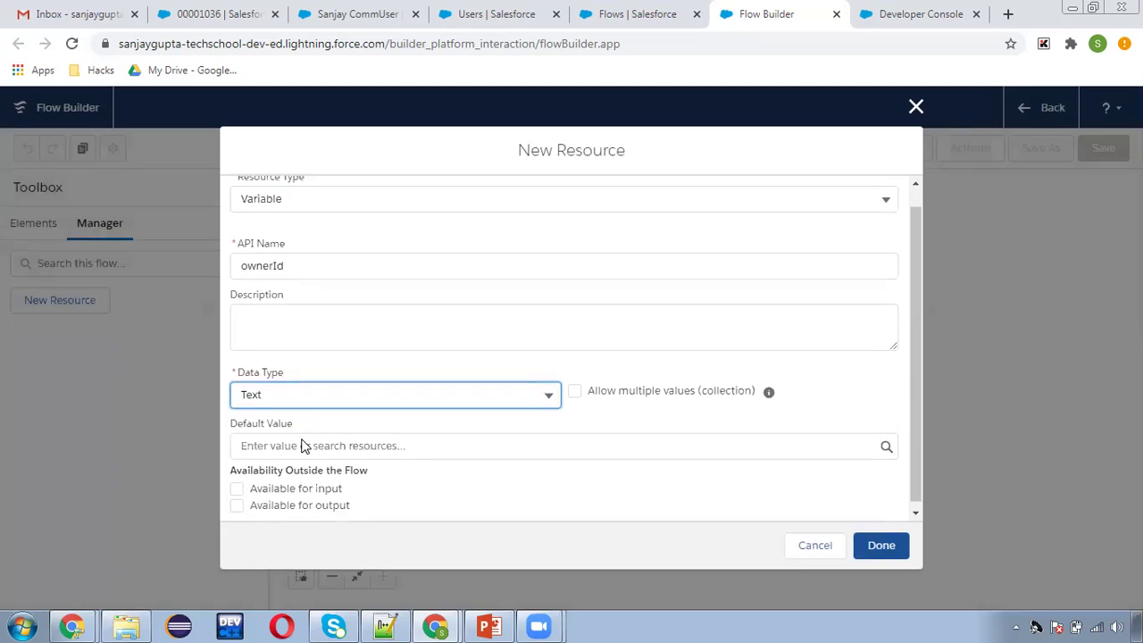
pyautogui.click(257, 484)
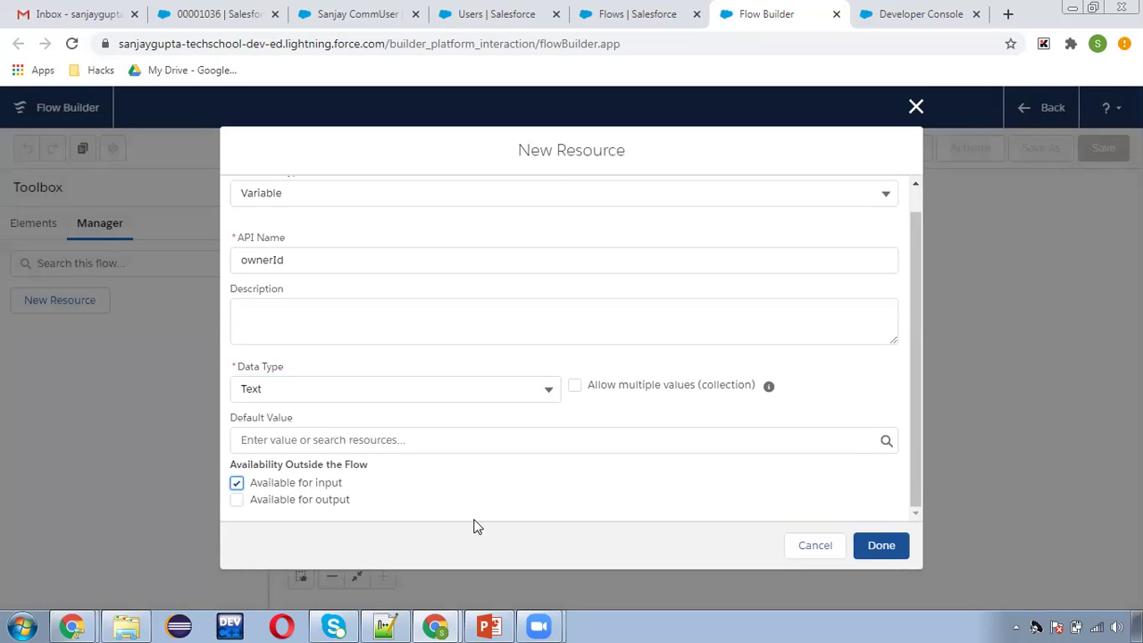
pyautogui.click(883, 545)
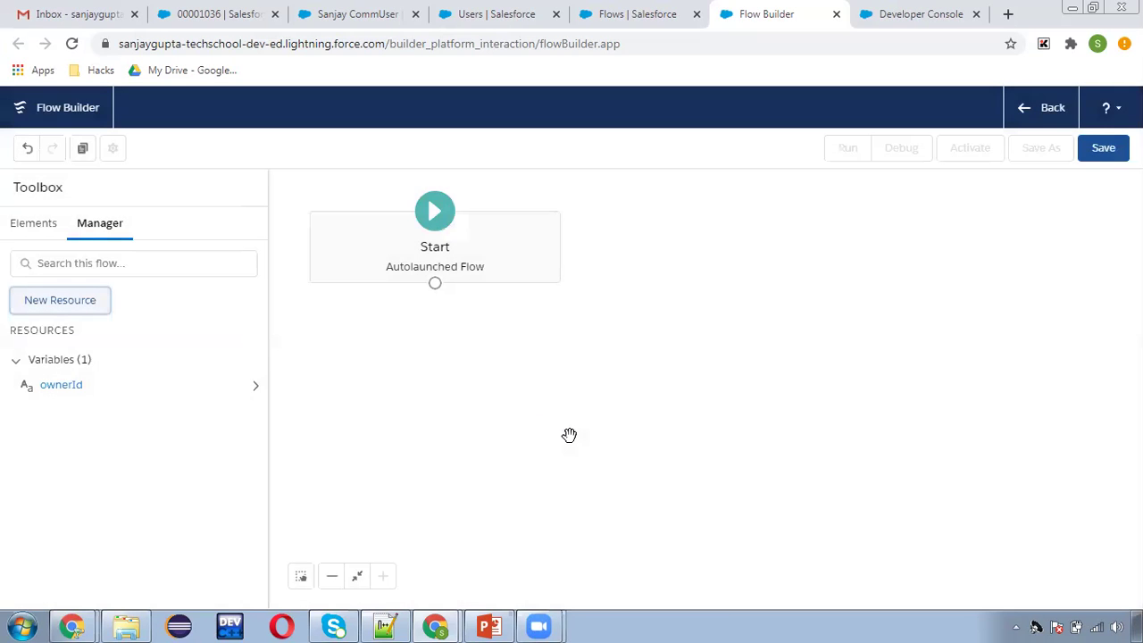
# - Create a second Text variable resource with the API name contactId and make it available for input
pyautogui.click(82, 301)
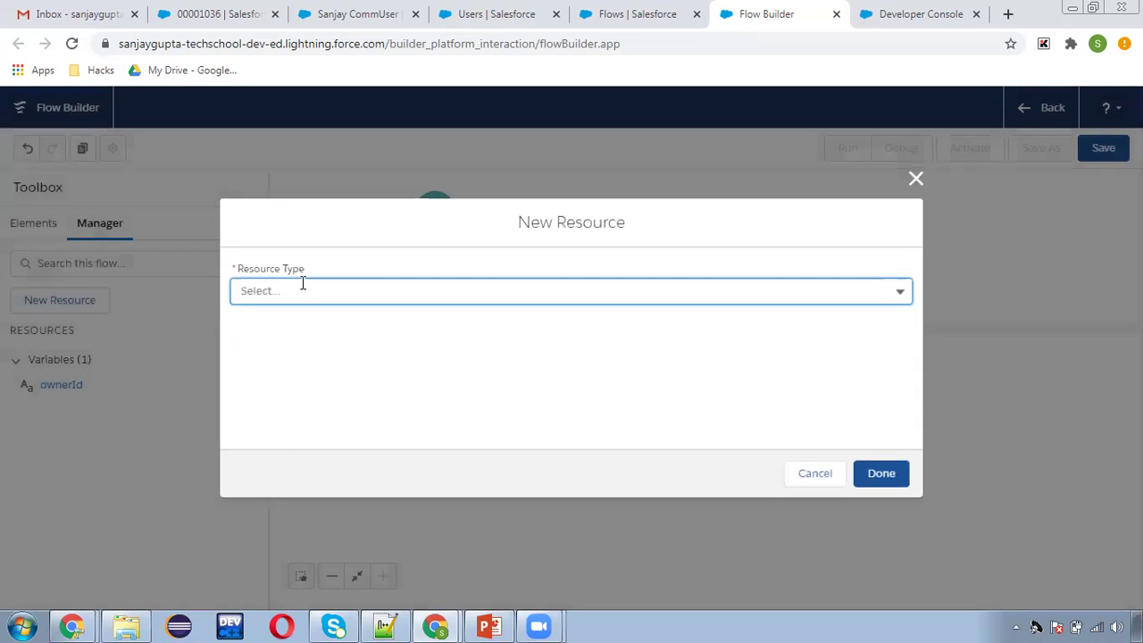
pyautogui.click(301, 288)
pyautogui.click(309, 329)
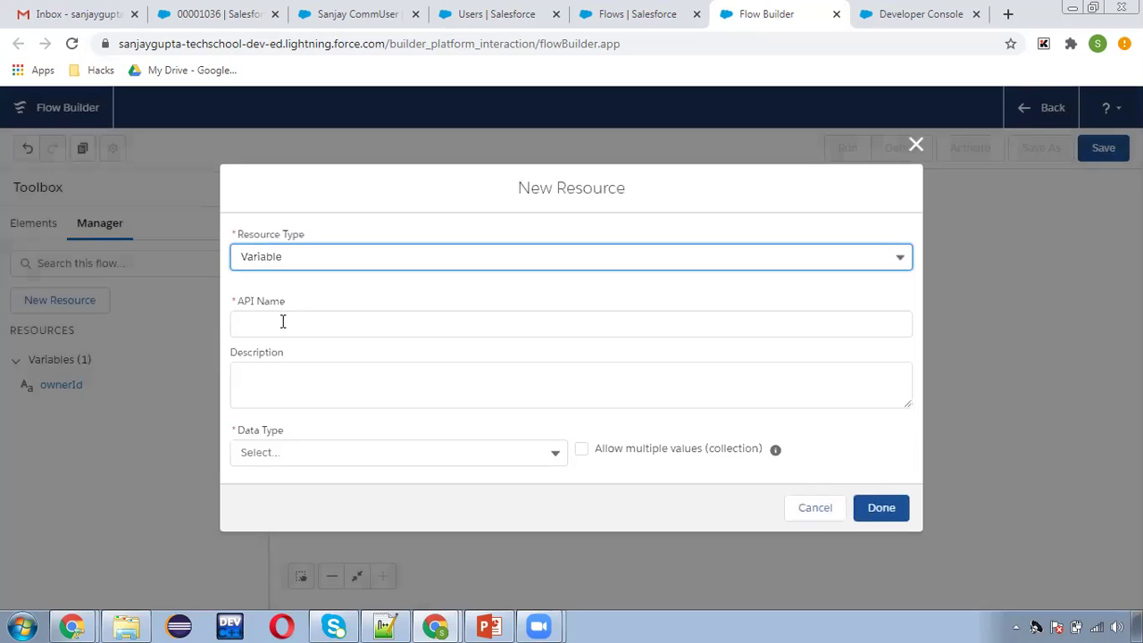
pyautogui.click(282, 322)
pyautogui.write('contactId')
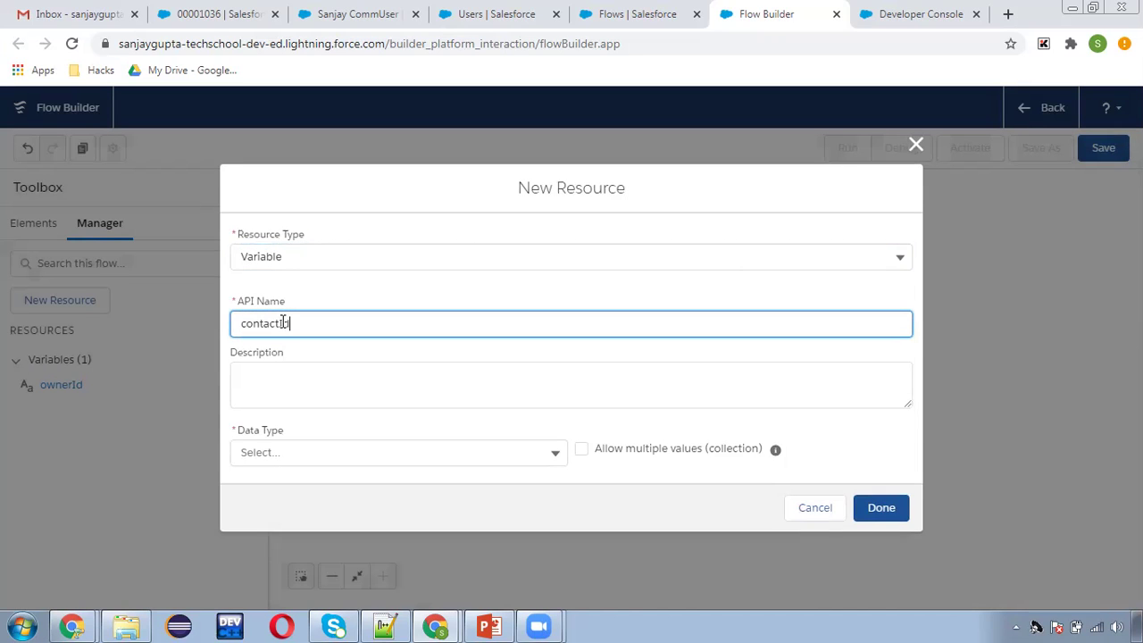
pyautogui.click(301, 447)
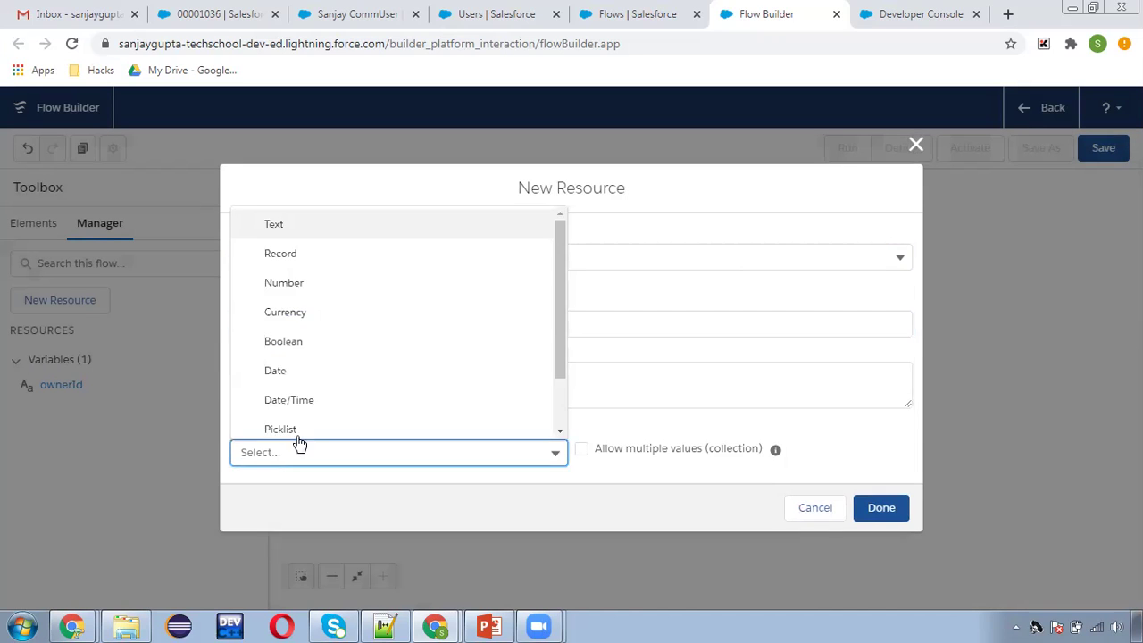
pyautogui.click(283, 225)
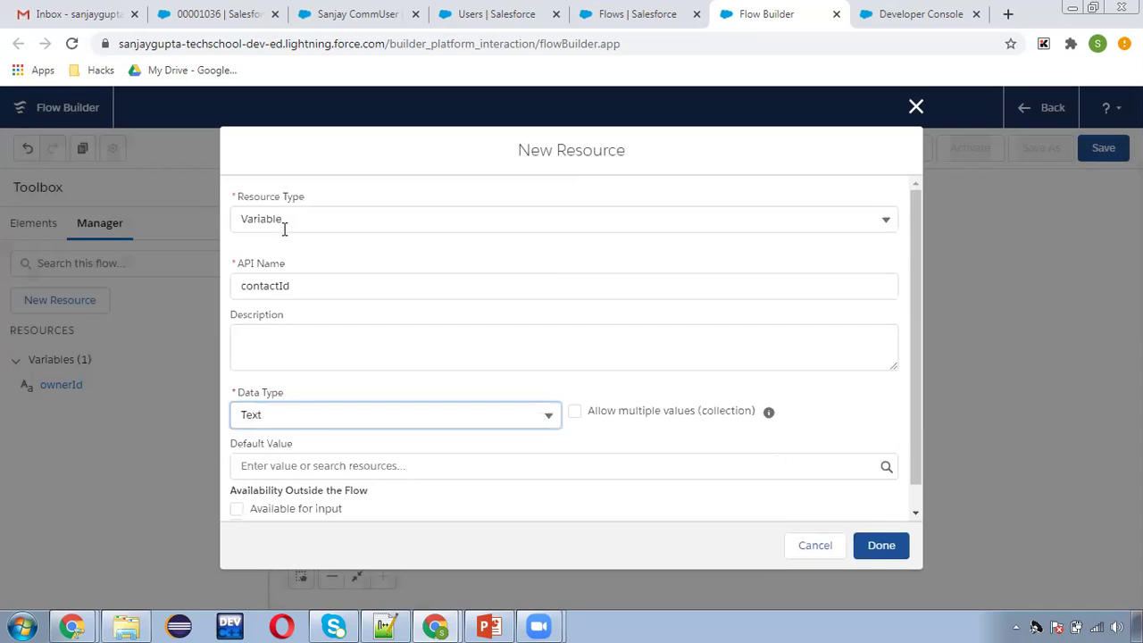
pyautogui.click(237, 510)
pyautogui.click(882, 545)
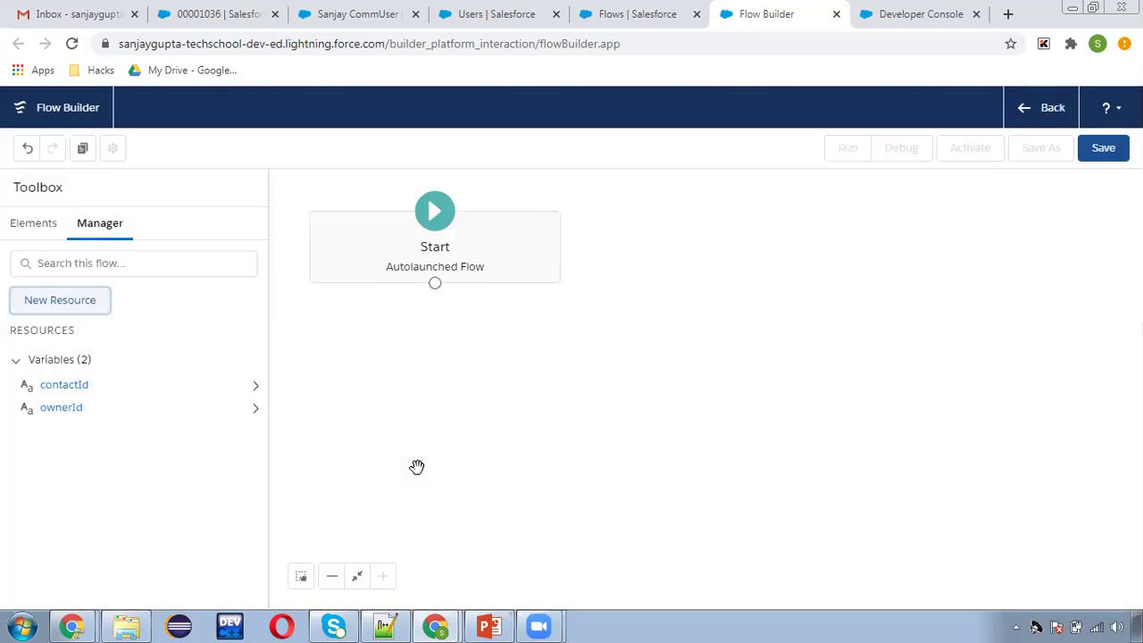
# - Add a Create Records element labelled Create Contact Share Record that uses separate resources and literal values for the Contact Share object
pyautogui.click(18, 230)
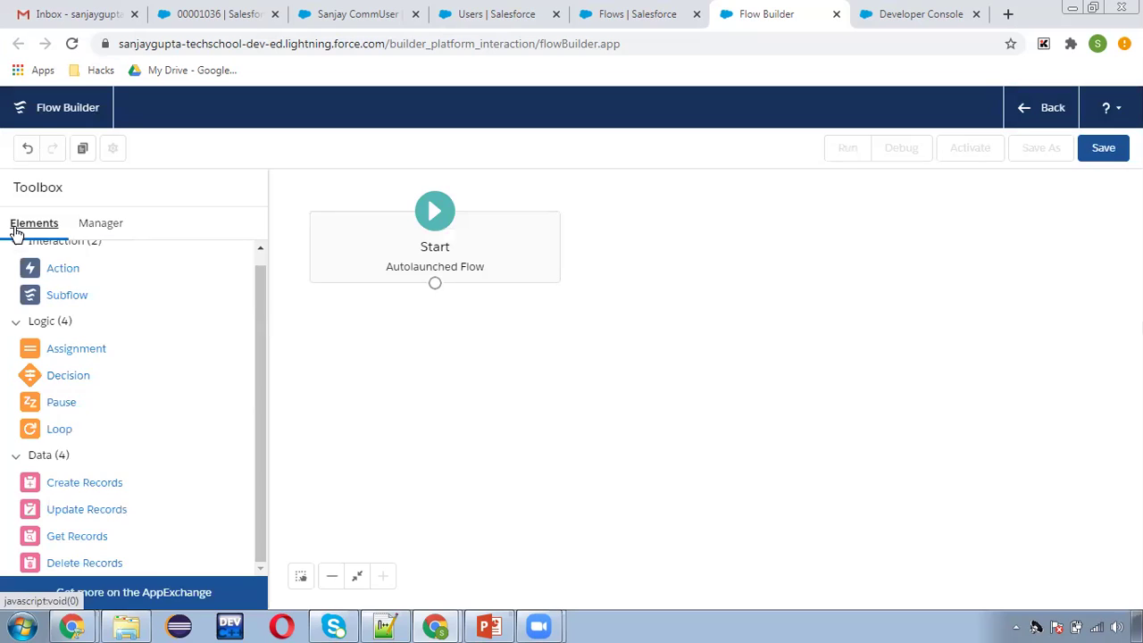
pyautogui.moveTo(78, 481); pyautogui.dragTo(511, 363)
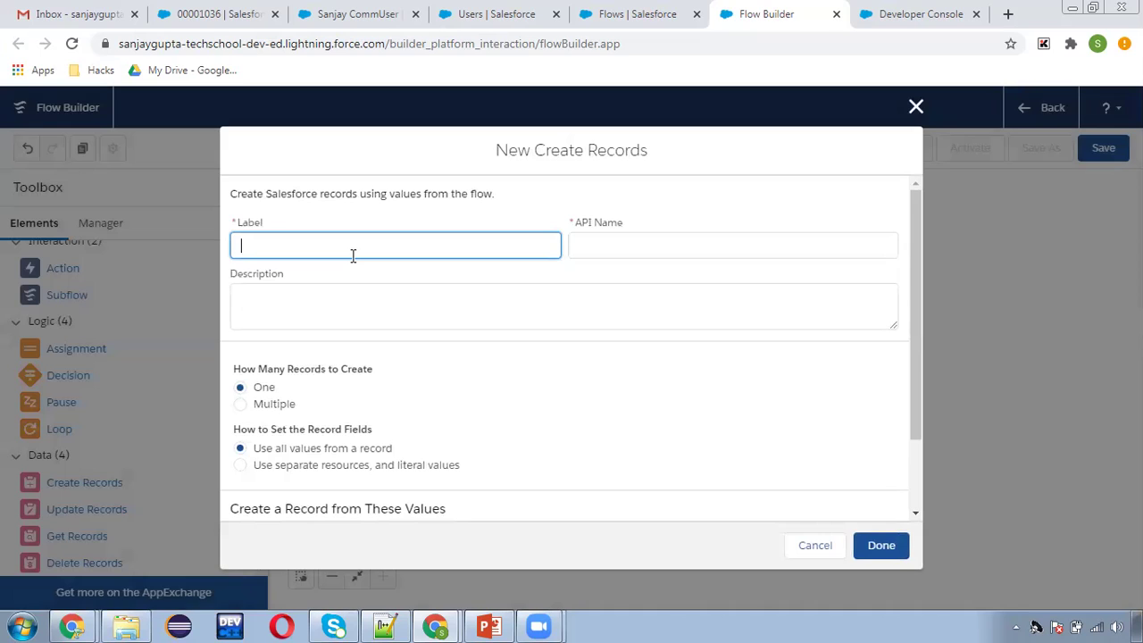
pyautogui.write('Create Contact Share Record')
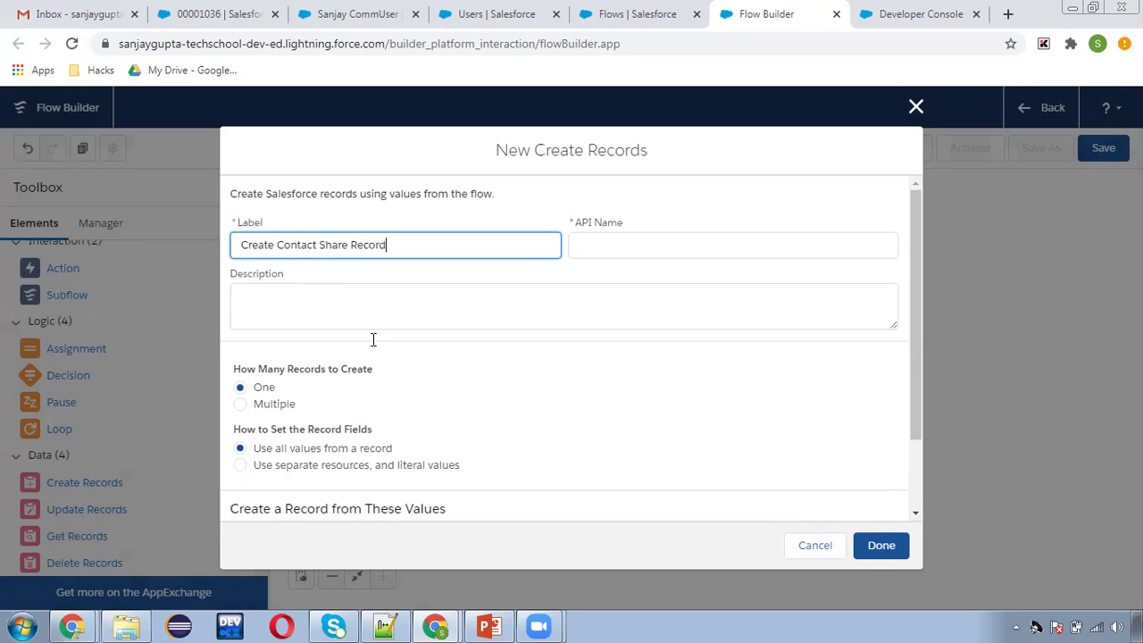
pyautogui.click(295, 464)
pyautogui.scroll(-2, 415, 437)
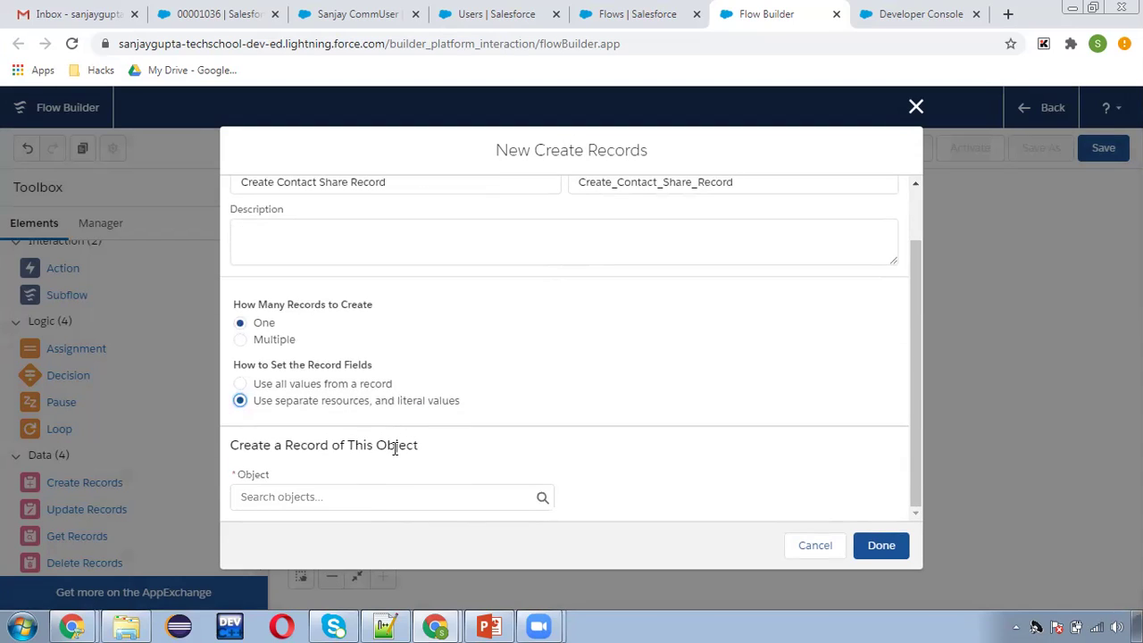
pyautogui.click(372, 496)
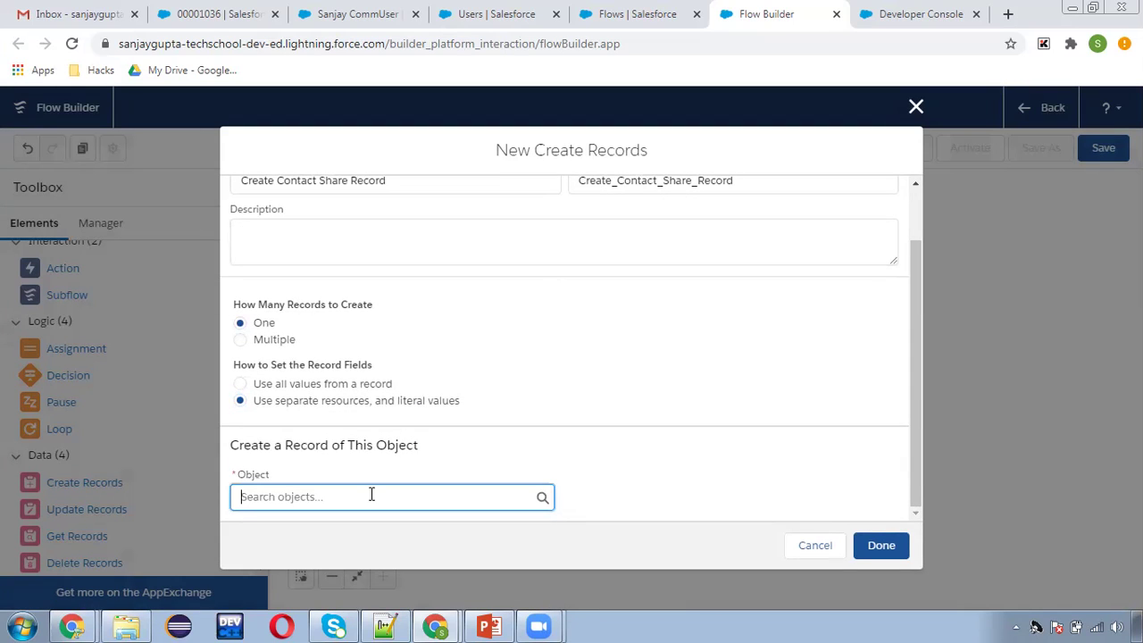
pyautogui.write('contact share')
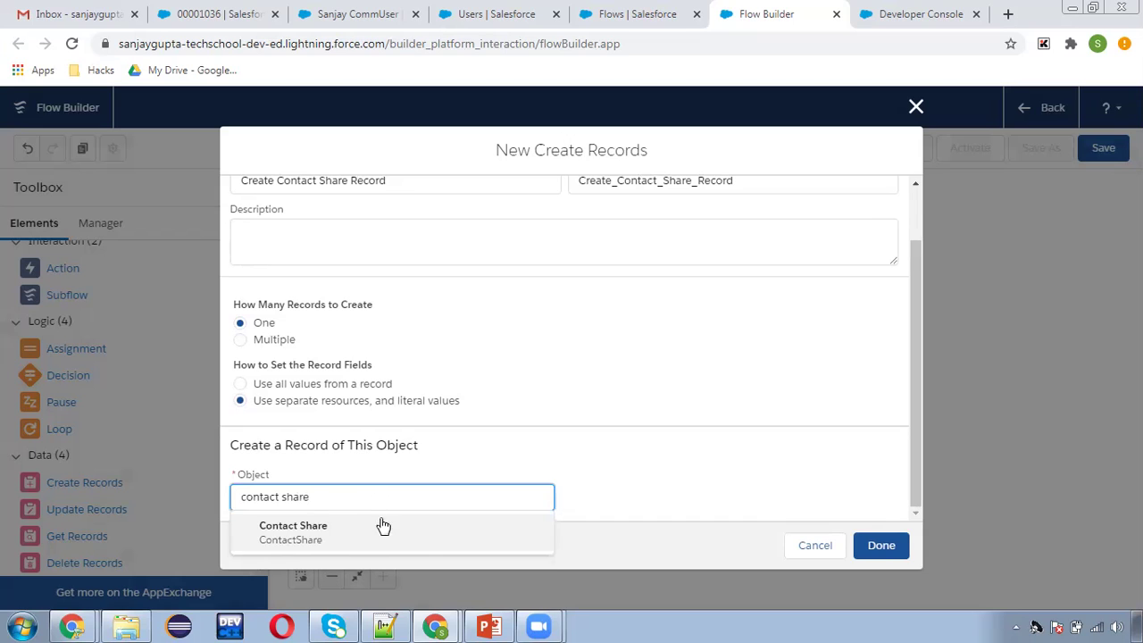
pyautogui.click(377, 526)
pyautogui.scroll(-2, 625, 447)
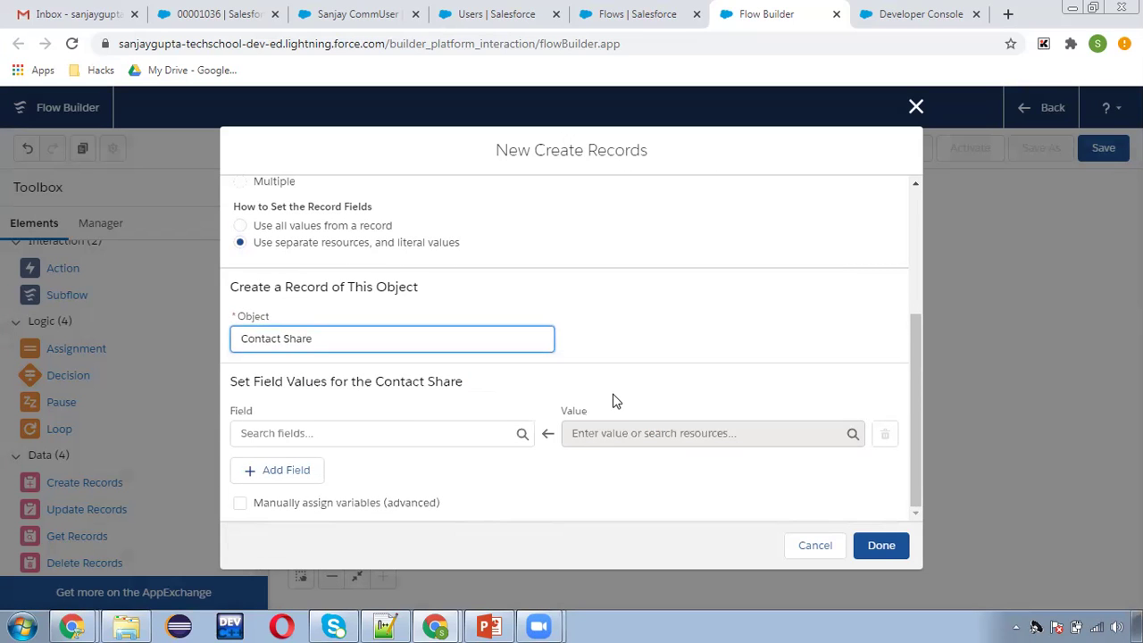
# - Assign the contactId variable to the ContactId field of the Contact Share record
pyautogui.click(341, 433)
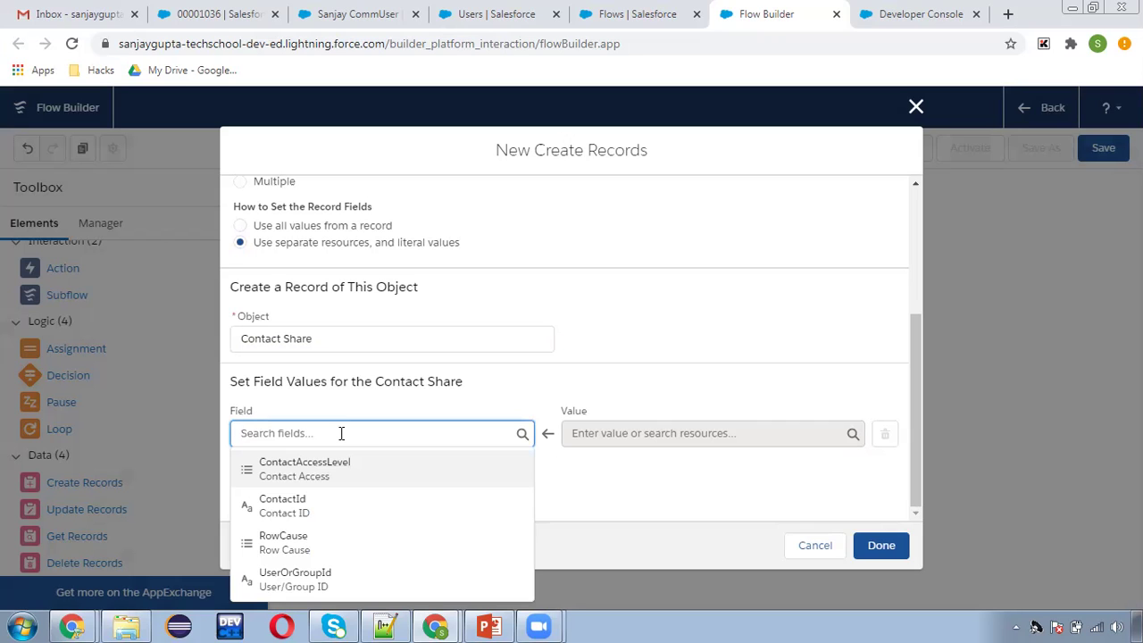
pyautogui.click(316, 506)
pyautogui.click(598, 433)
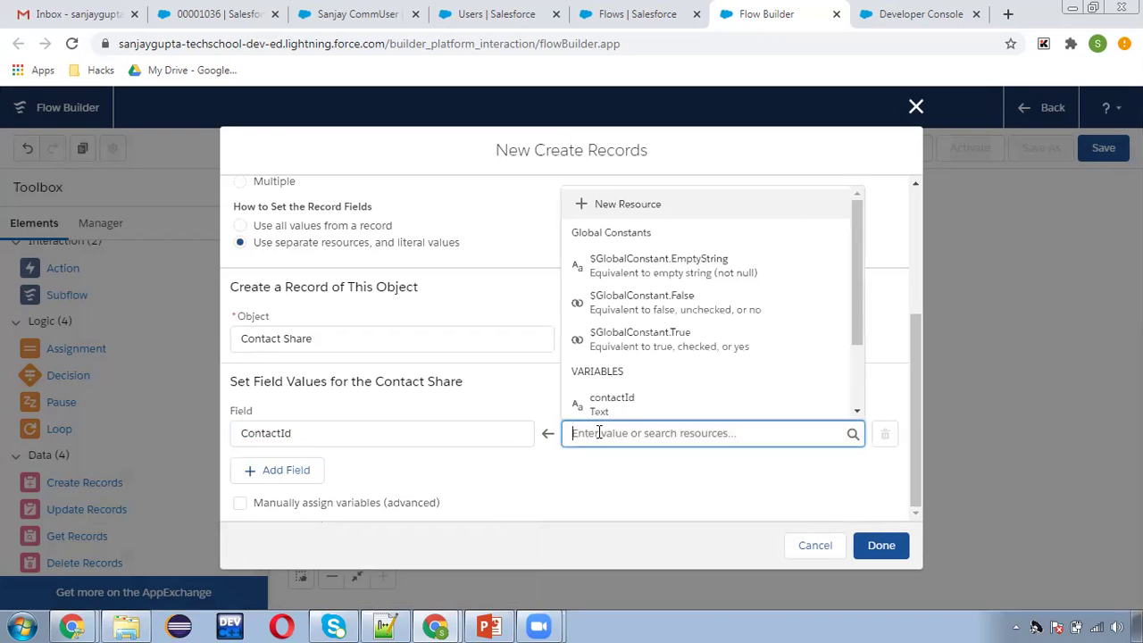
pyautogui.write('contact')
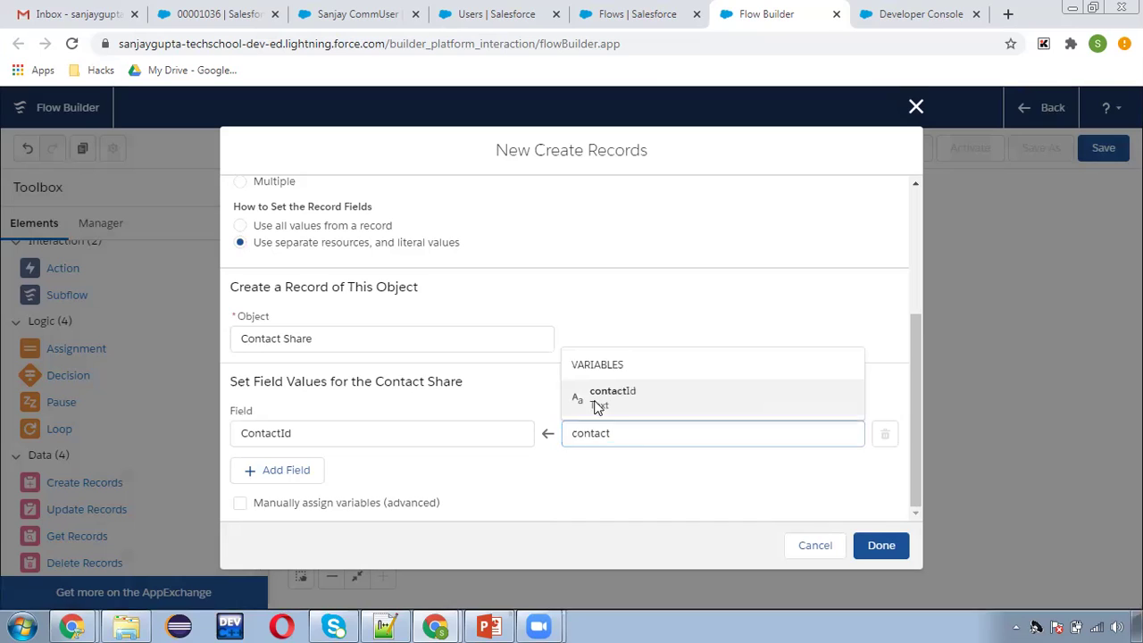
pyautogui.click(595, 399)
# - Add a second field assignment that sets UserOrGroupId to the ownerId variable
pyautogui.click(305, 470)
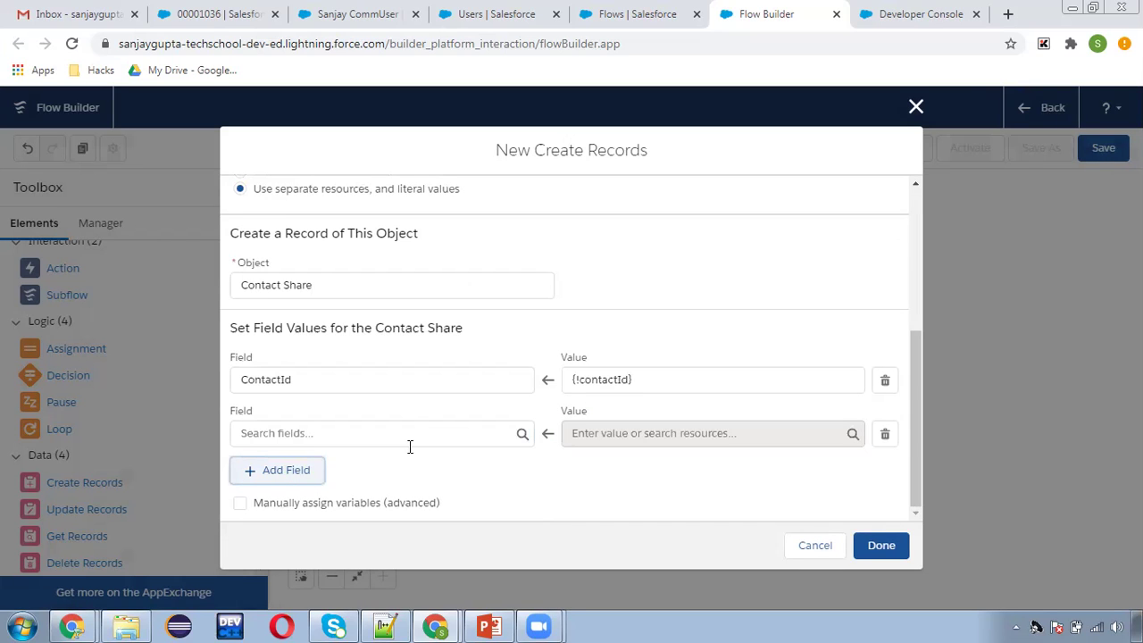
pyautogui.click(354, 433)
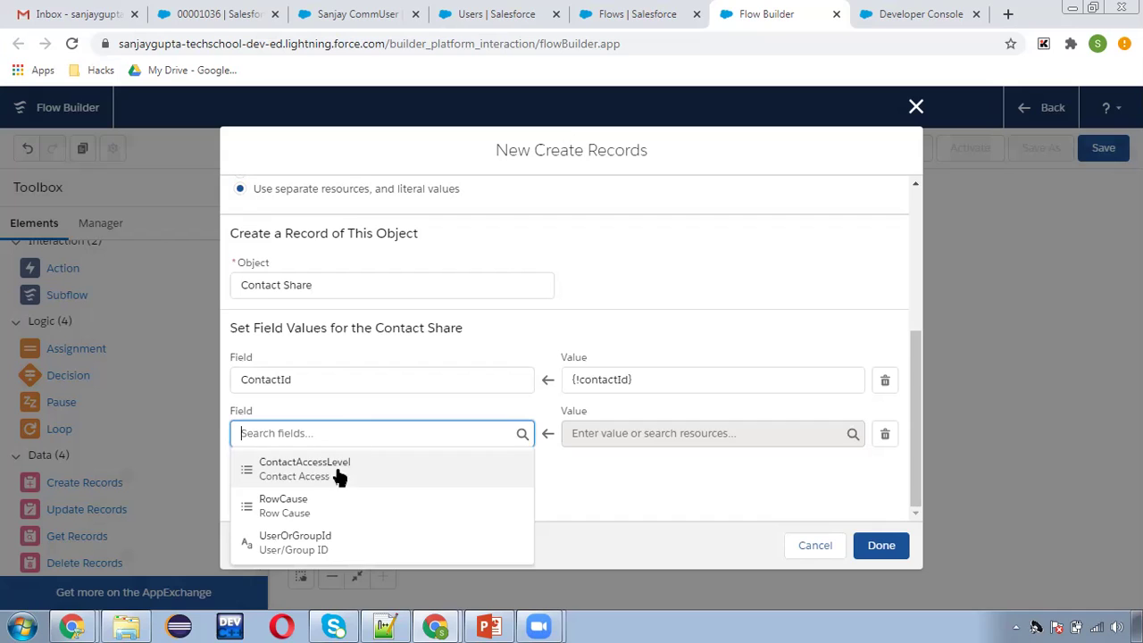
pyautogui.click(327, 542)
pyautogui.click(610, 430)
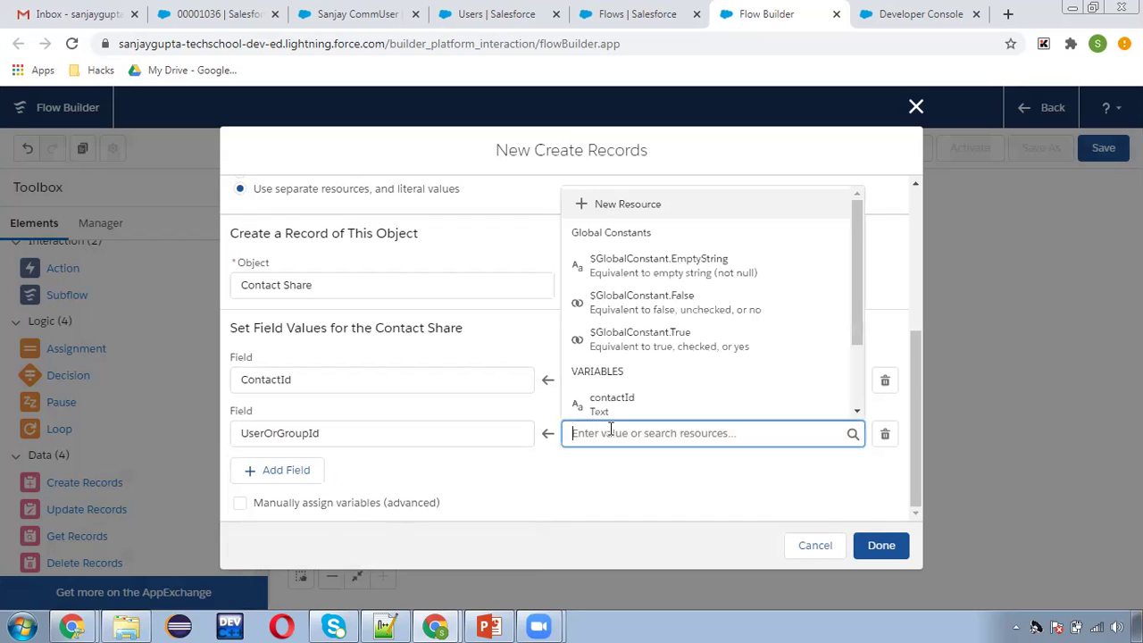
pyautogui.write('owner')
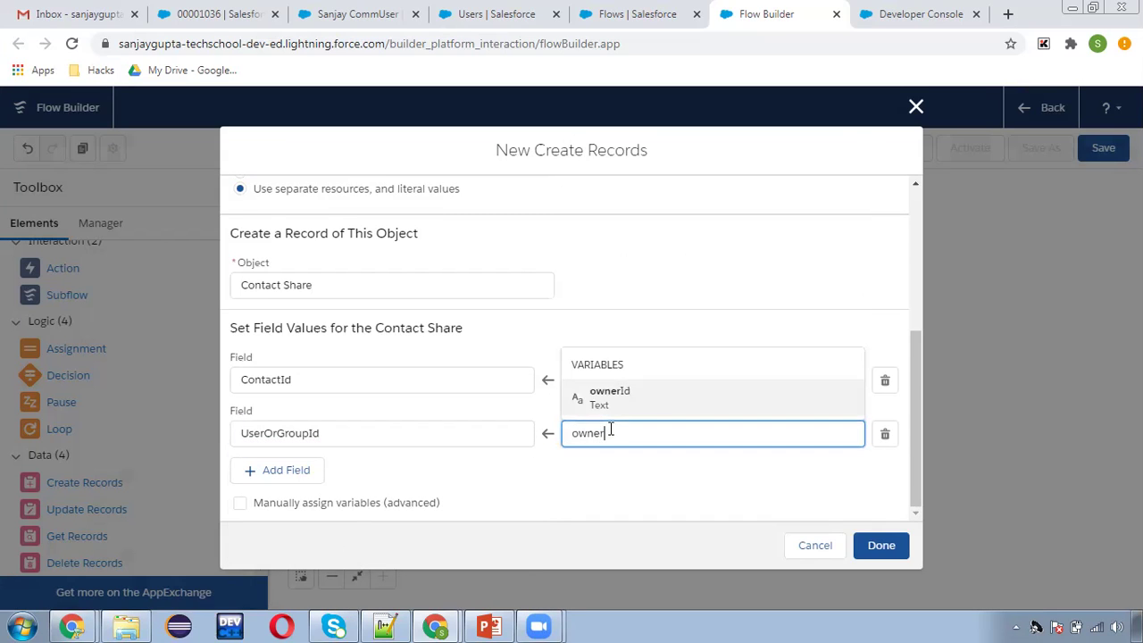
pyautogui.click(630, 403)
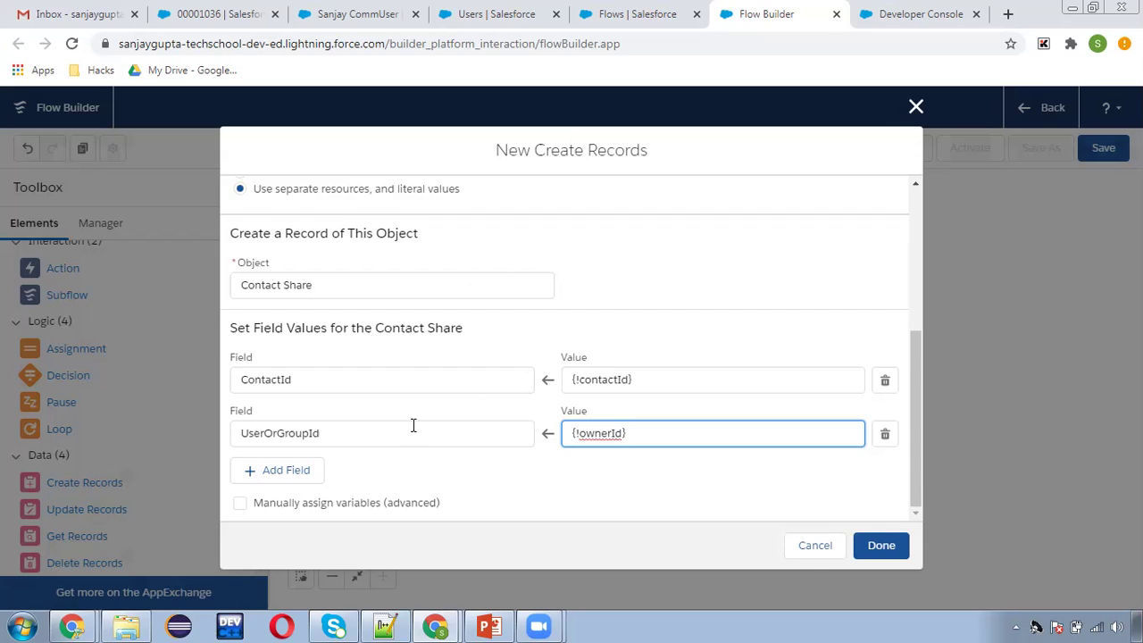
# - Add a third field assignment that sets ContactAccessLevel to the picklist value Read Only
pyautogui.click(306, 471)
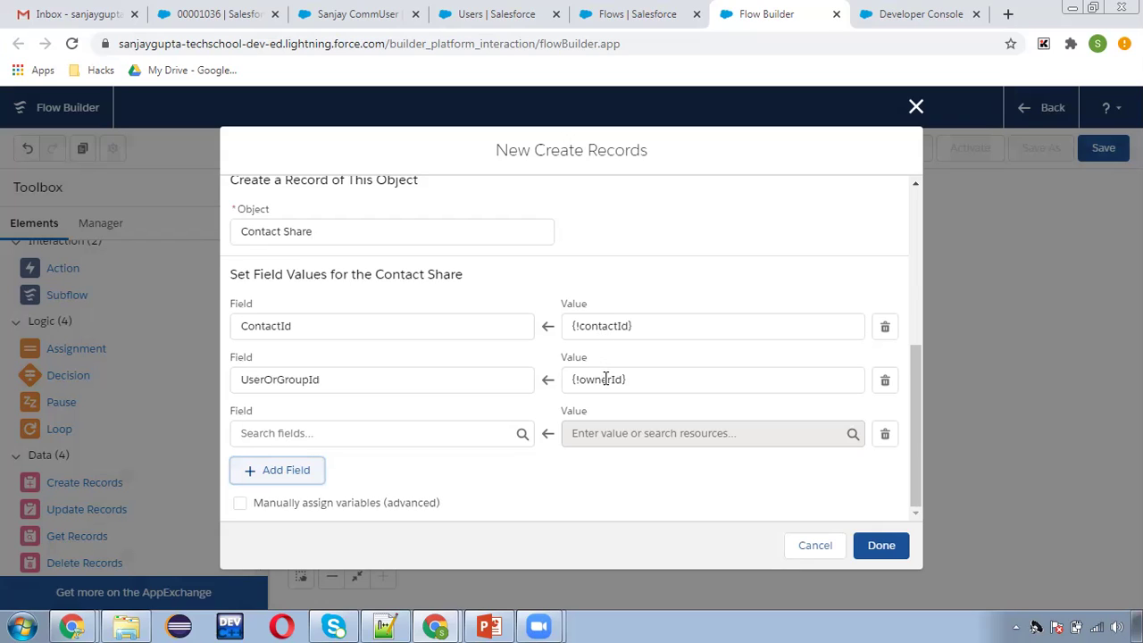
pyautogui.click(313, 434)
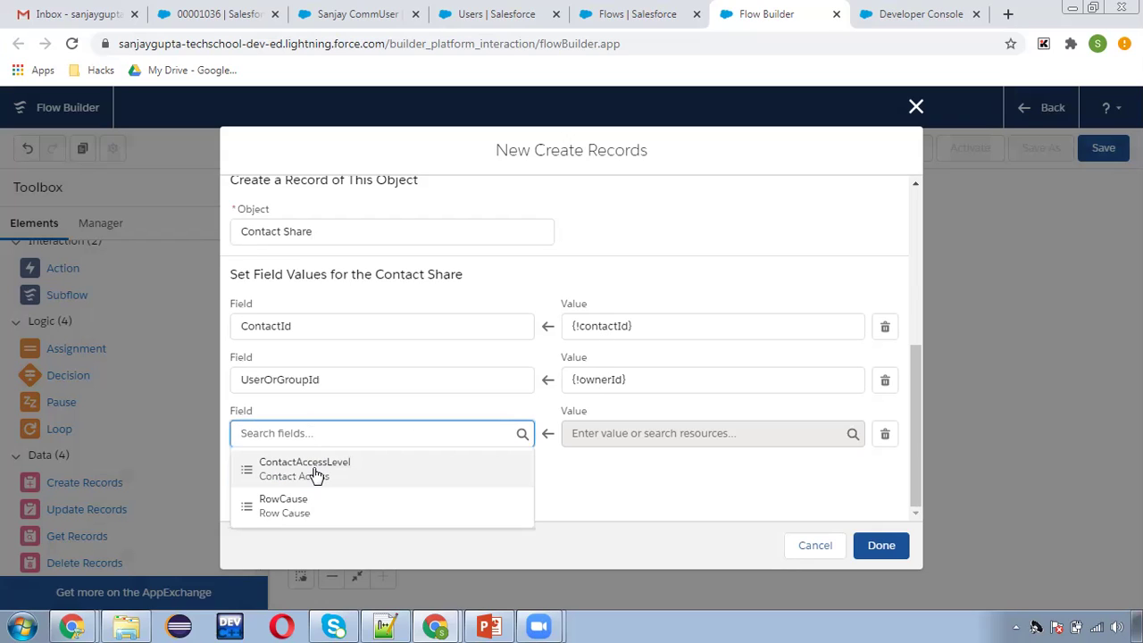
pyautogui.click(315, 470)
pyautogui.click(597, 438)
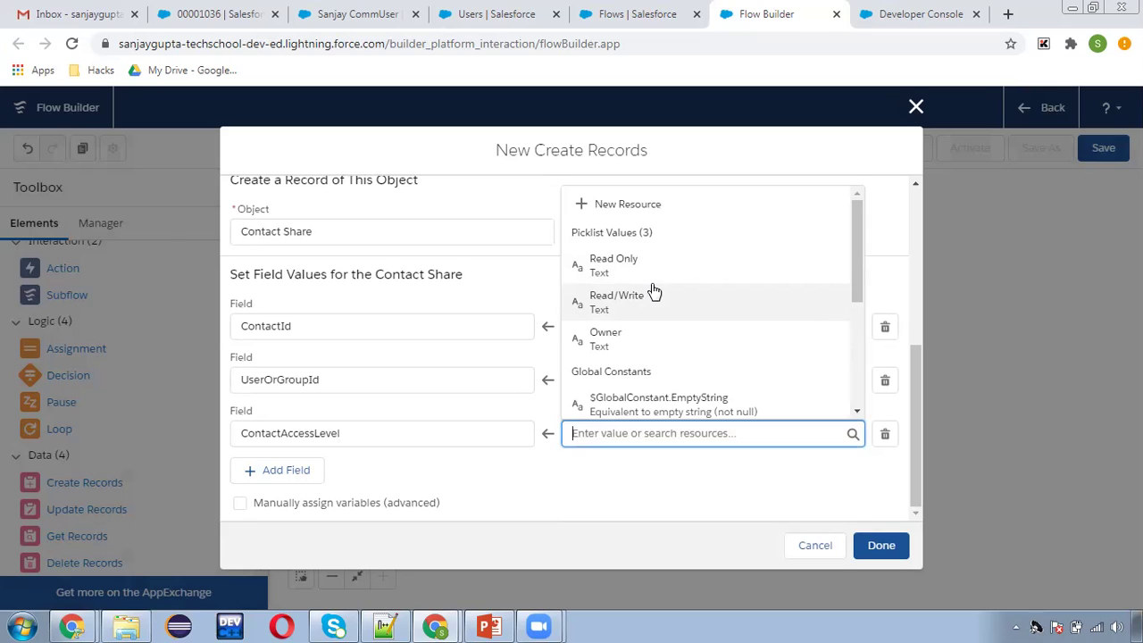
pyautogui.click(628, 272)
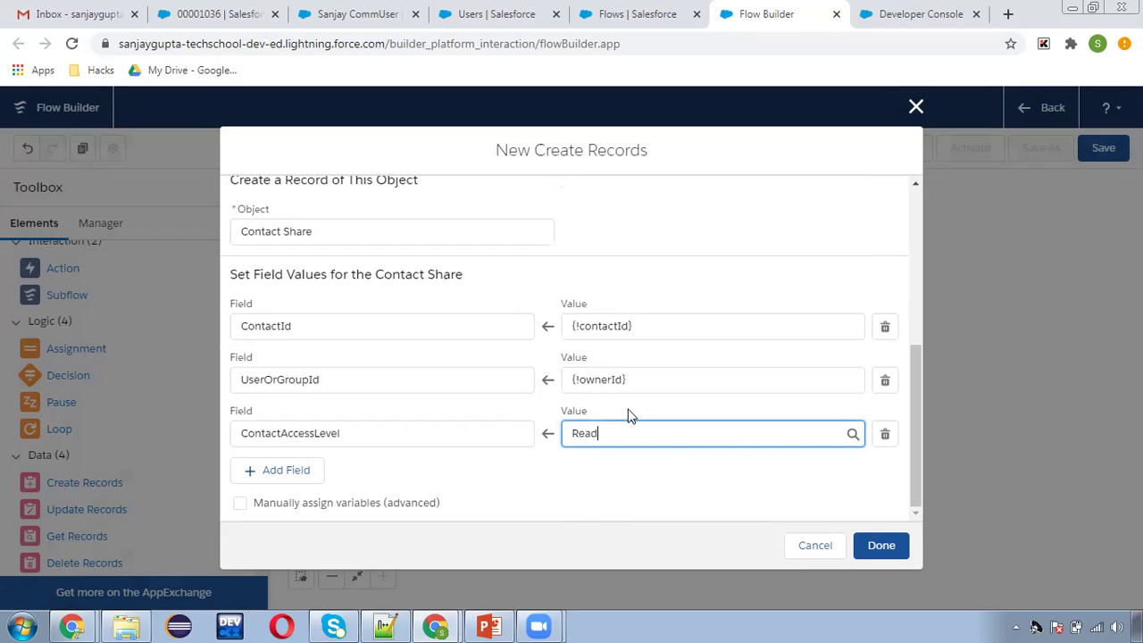
pyautogui.click(590, 507)
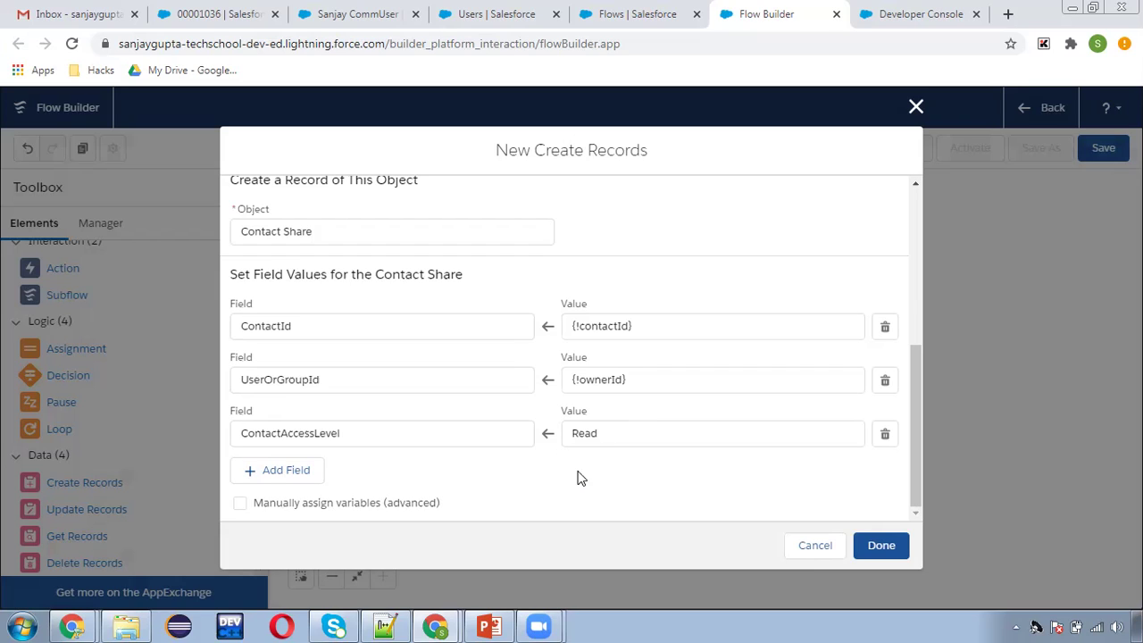
# - Set the RowCause field to Manual Sharing, complete the Create Records element and connect Start to it
pyautogui.click(306, 473)
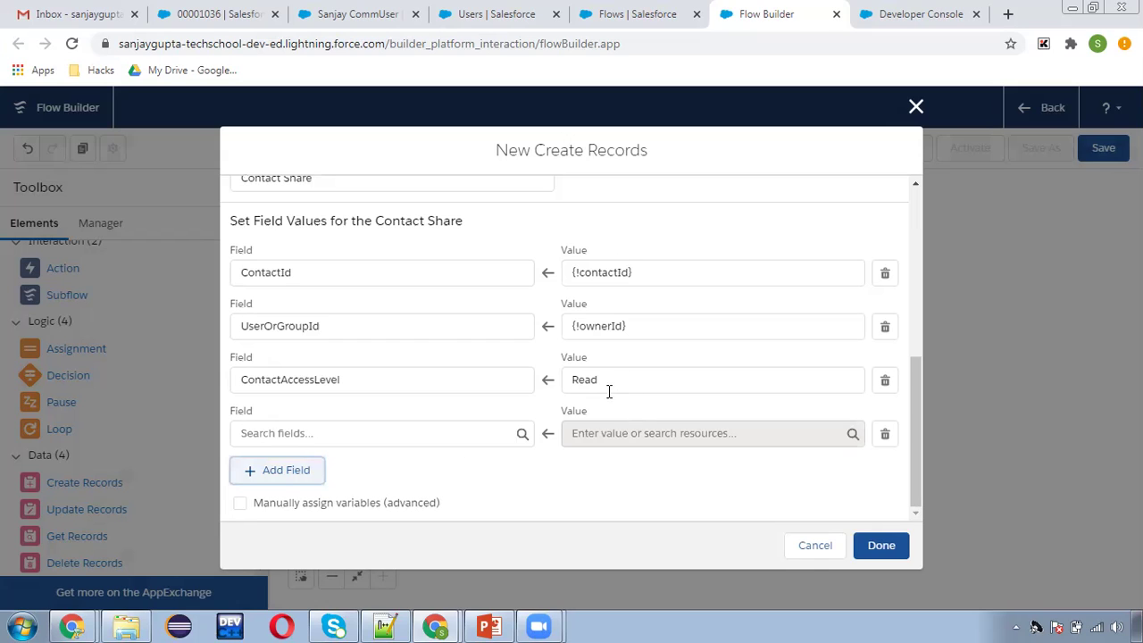
pyautogui.click(301, 434)
pyautogui.click(320, 474)
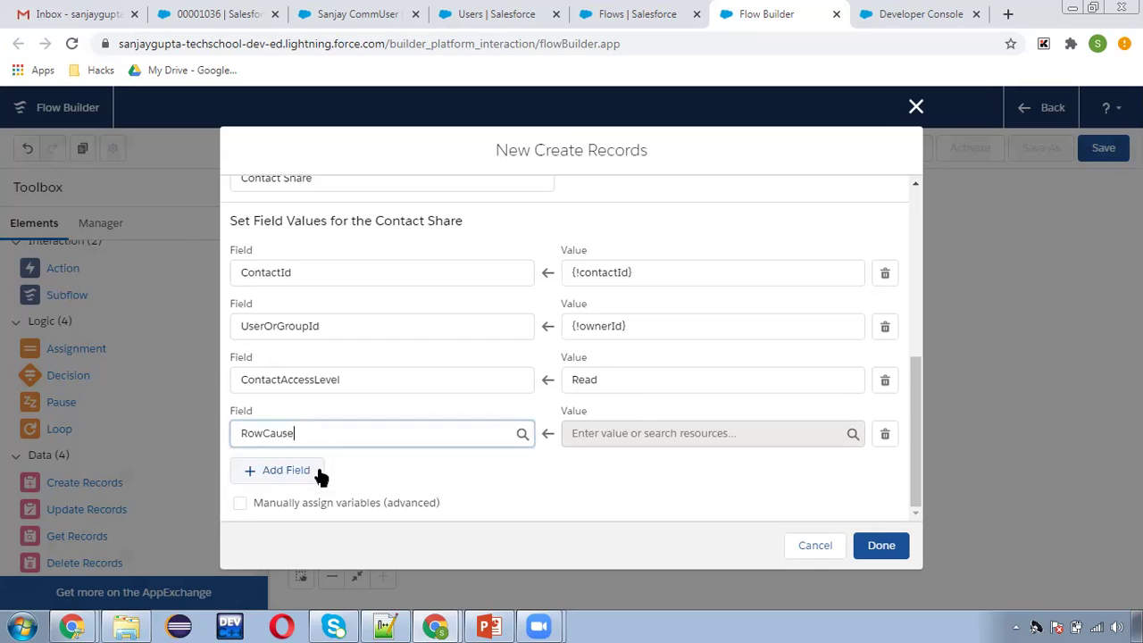
pyautogui.click(606, 433)
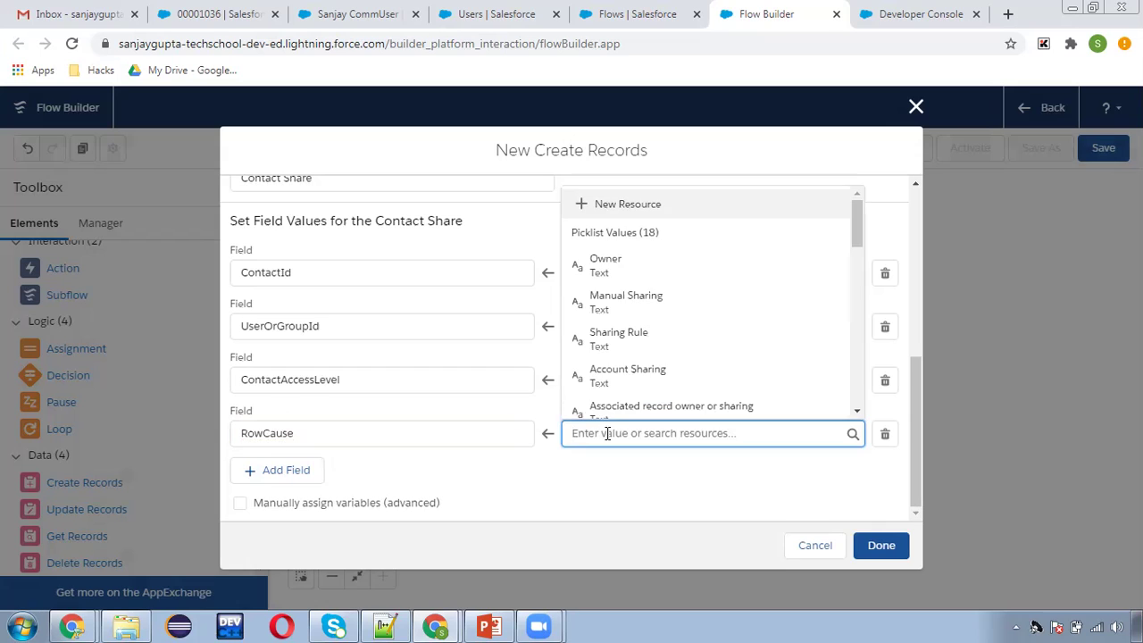
pyautogui.click(653, 318)
pyautogui.click(875, 545)
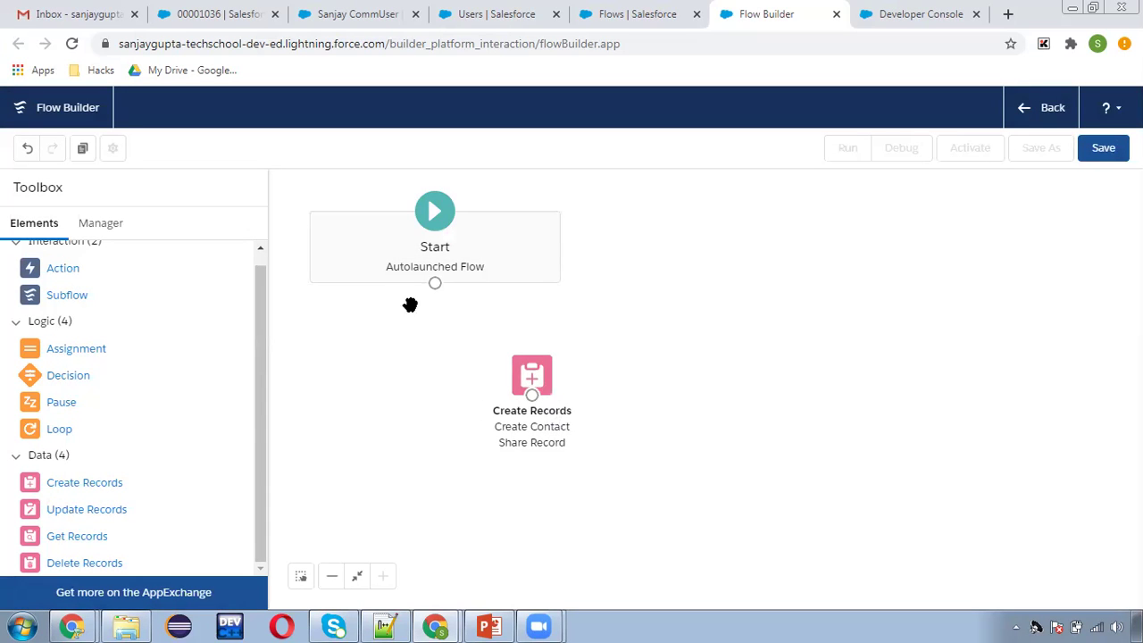
pyautogui.moveTo(432, 286); pyautogui.dragTo(529, 379)
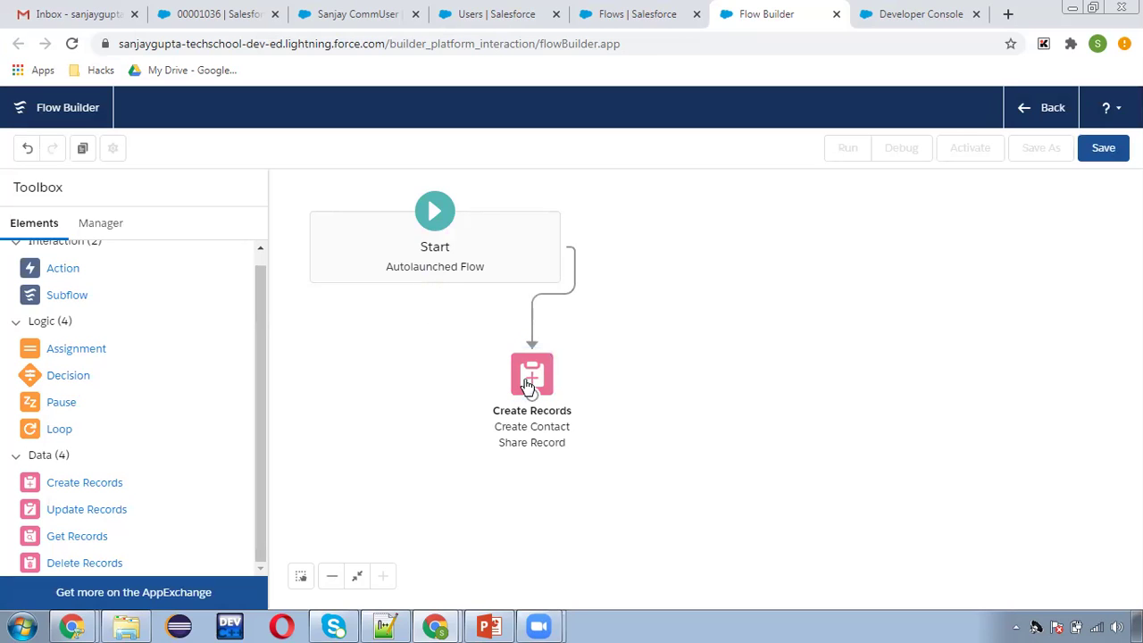
# - Save the flow with the label Contact Share and activate it
pyautogui.click(1092, 151)
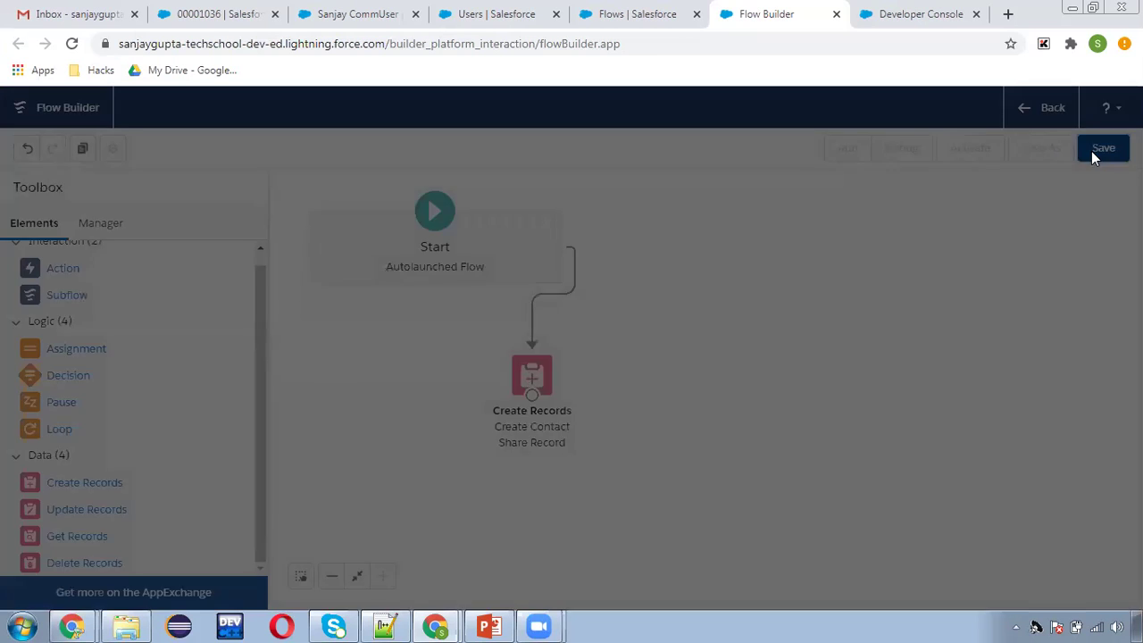
pyautogui.write('Create ')
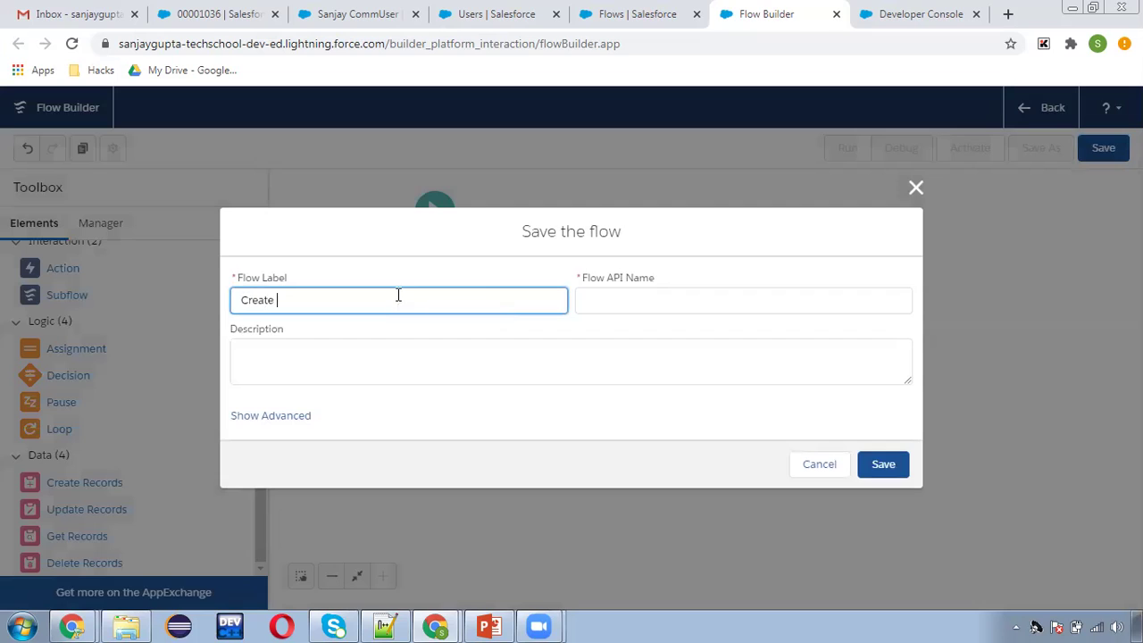
pyautogui.write('Contac')
pyautogui.click(278, 299)
pyautogui.press('BackSpace')
pyautogui.press('BackSpace')
pyautogui.press('BackSpace')
pyautogui.press('BackSpace')
pyautogui.press('BackSpace')
pyautogui.press('BackSpace')
pyautogui.press('BackSpace')
pyautogui.click(605, 295)
pyautogui.click(885, 465)
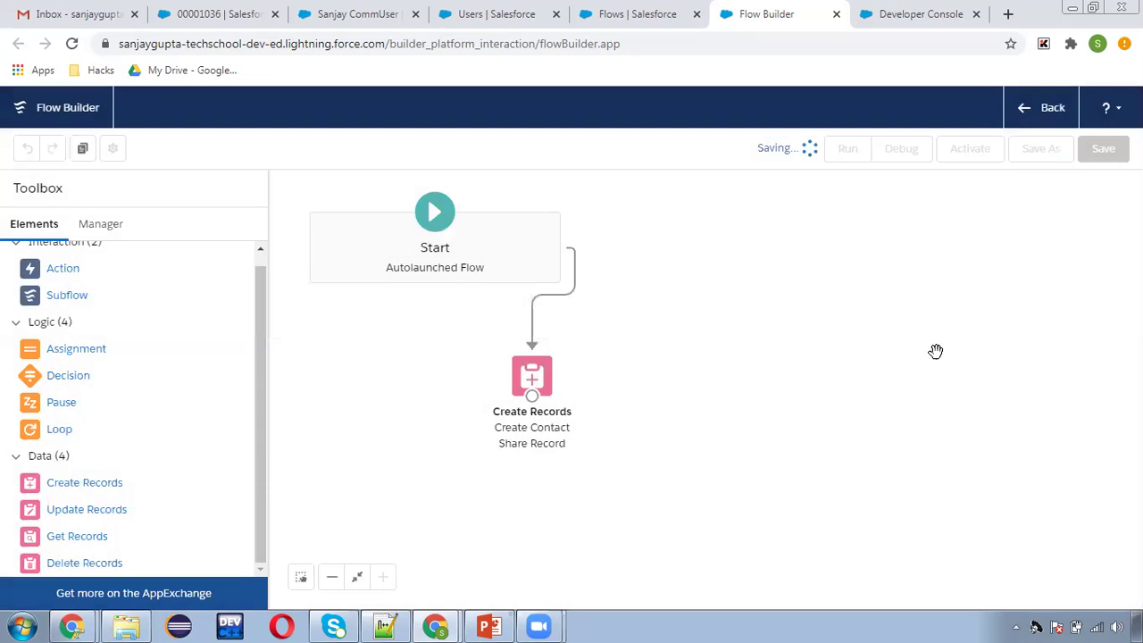
pyautogui.click(970, 150)
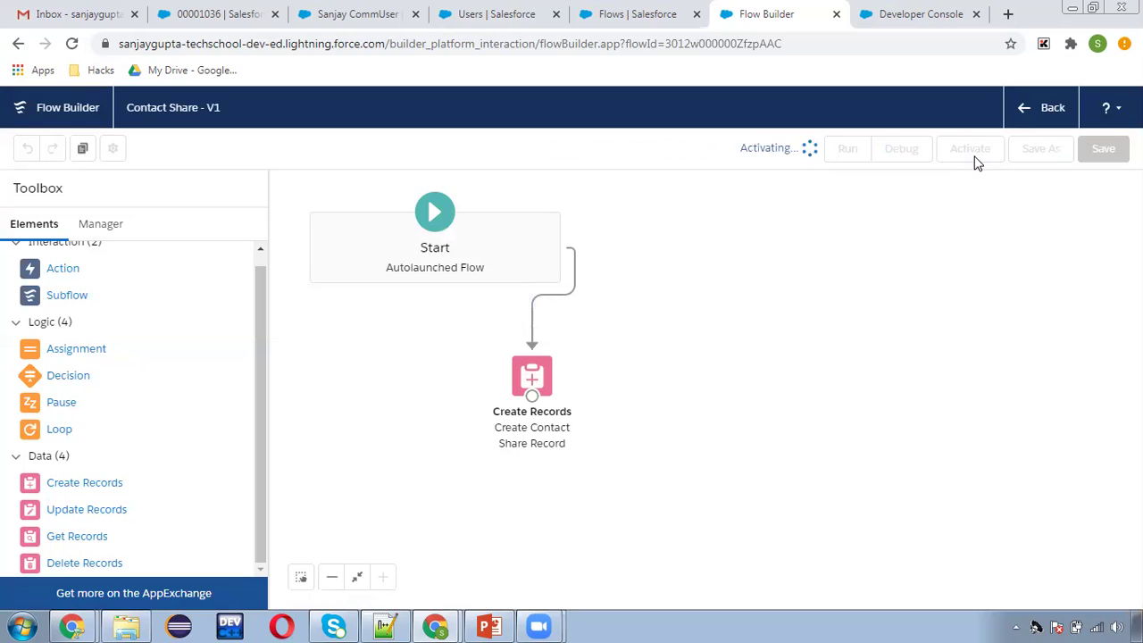
# - Find Process Builder in Setup and open the list of processes
pyautogui.click(610, 20)
pyautogui.click(52, 192)
pyautogui.write('pro')
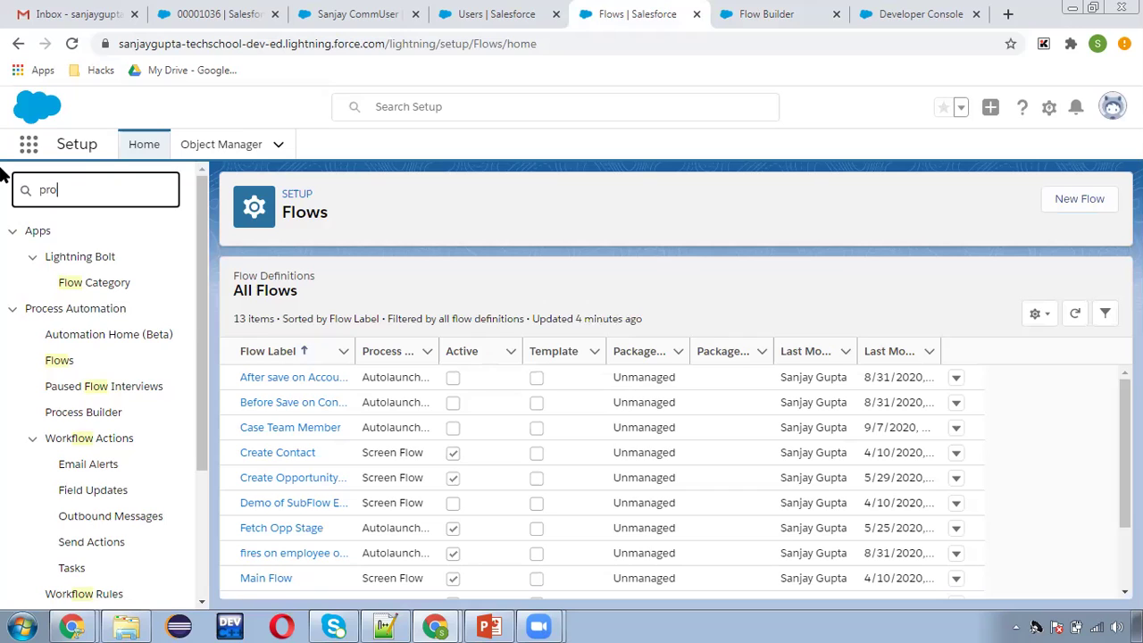
pyautogui.write('cess buil')
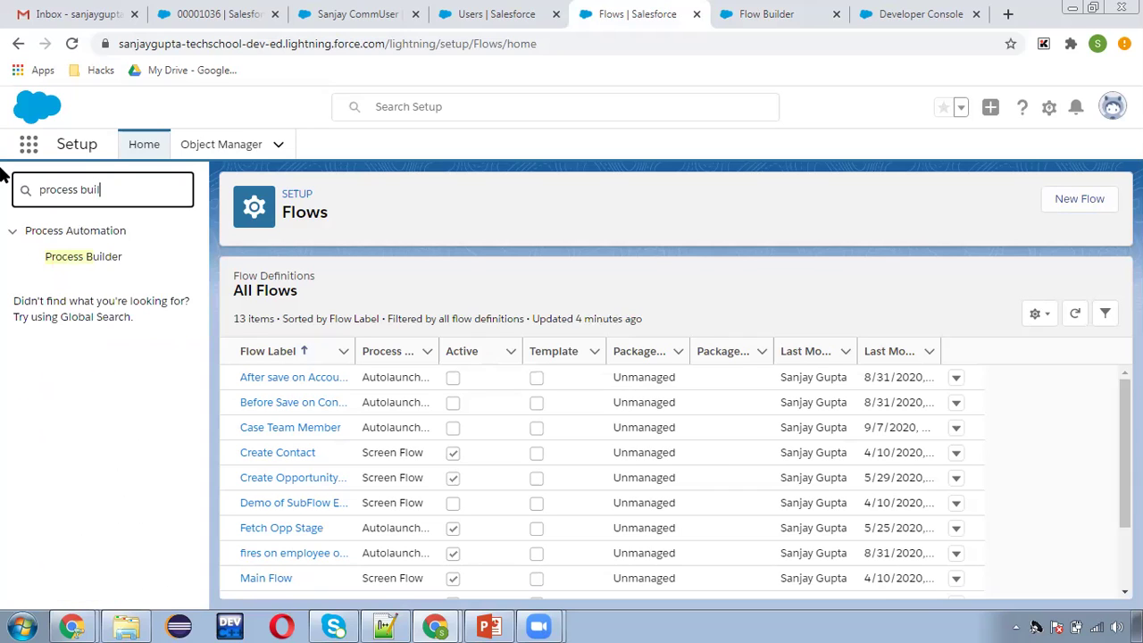
pyautogui.click(83, 259)
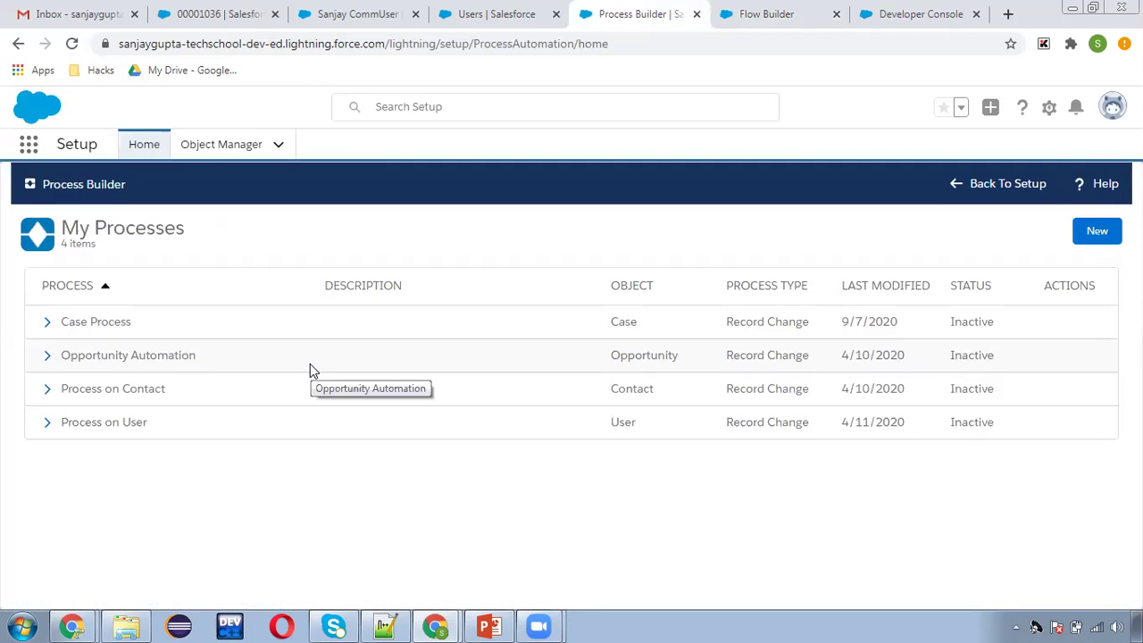
# - Start a new process named Contact Share with Case Owner and let its API name fill in
pyautogui.click(1104, 231)
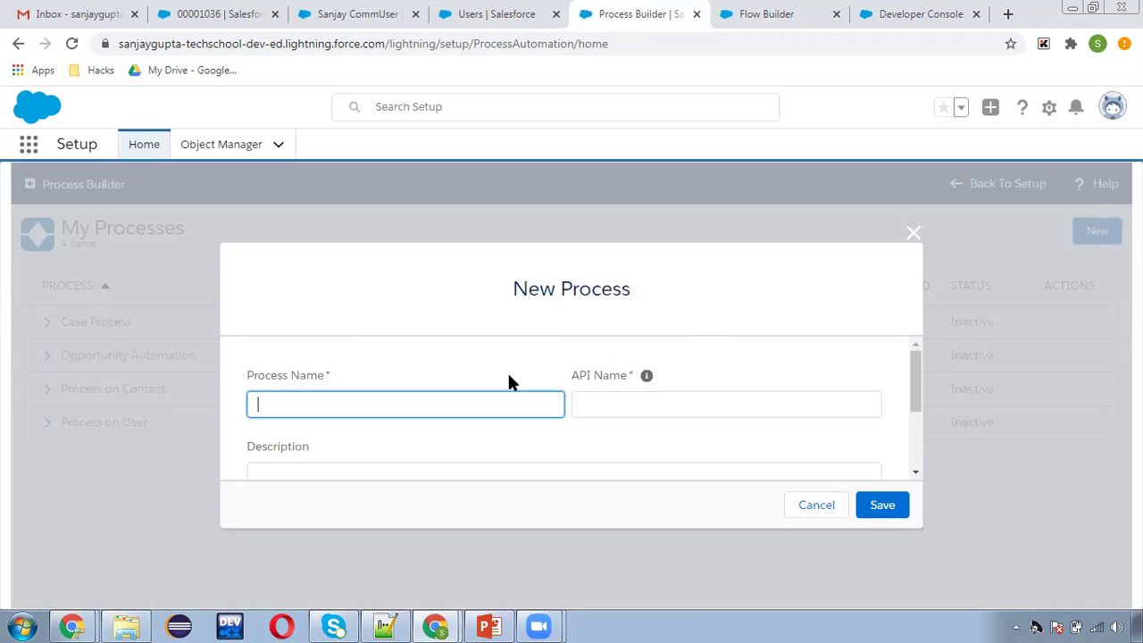
pyautogui.write('C')
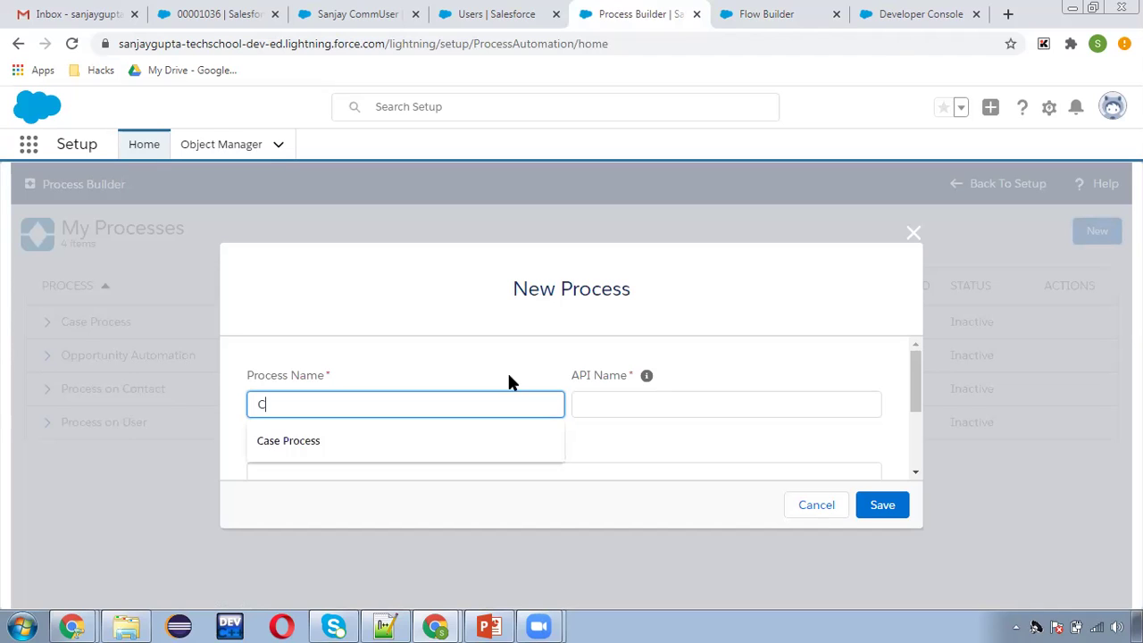
pyautogui.write('ontact Share ')
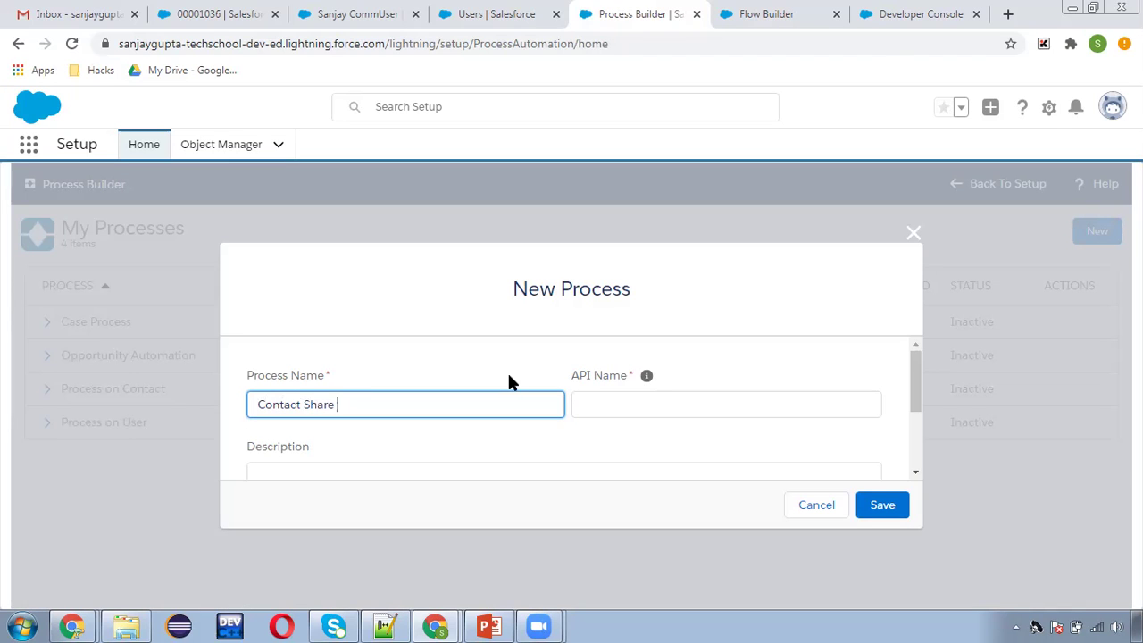
pyautogui.write('with Case Owner')
pyautogui.click(646, 412)
# - Set the new process to start when a record changes and save it
pyautogui.scroll(-3, 301, 429)
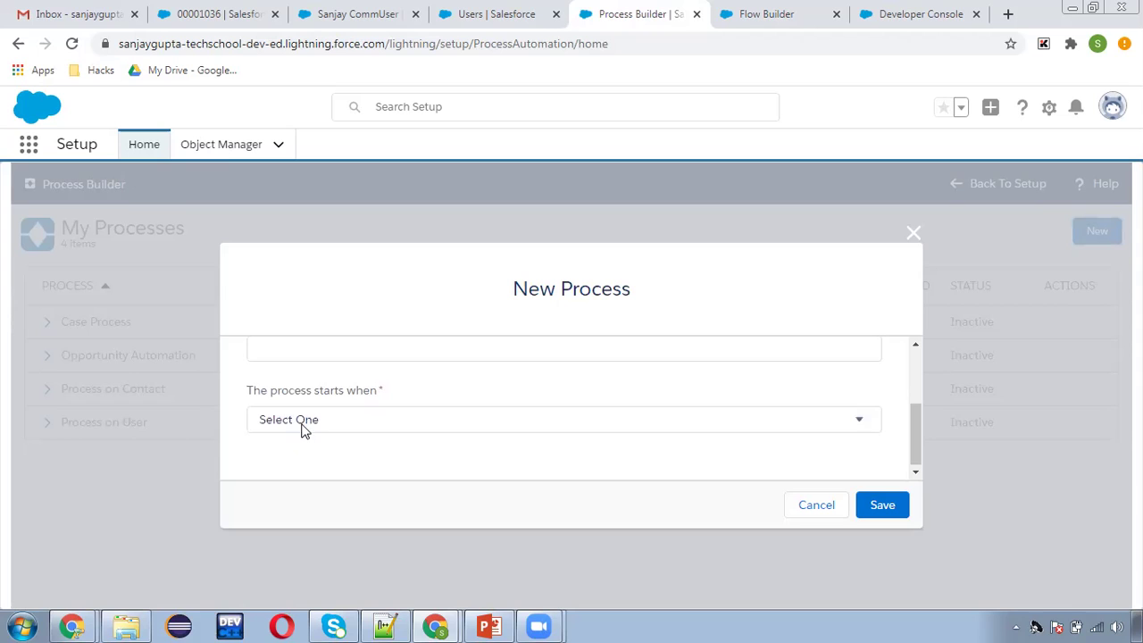
pyautogui.click(303, 425)
pyautogui.click(308, 424)
pyautogui.click(307, 441)
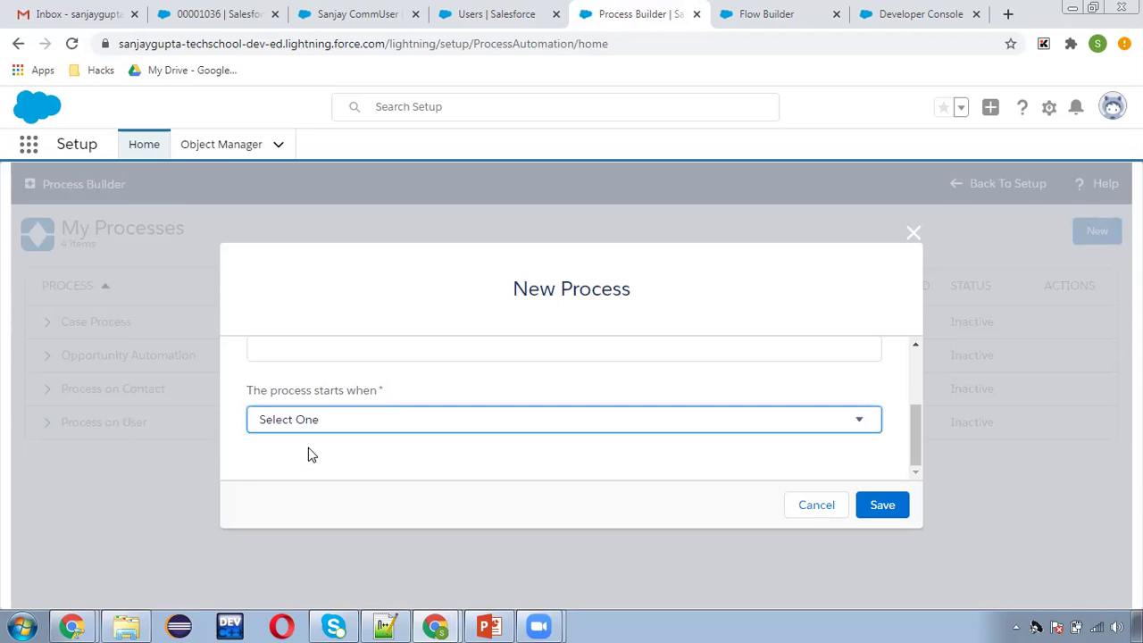
pyautogui.click(312, 427)
pyautogui.click(284, 458)
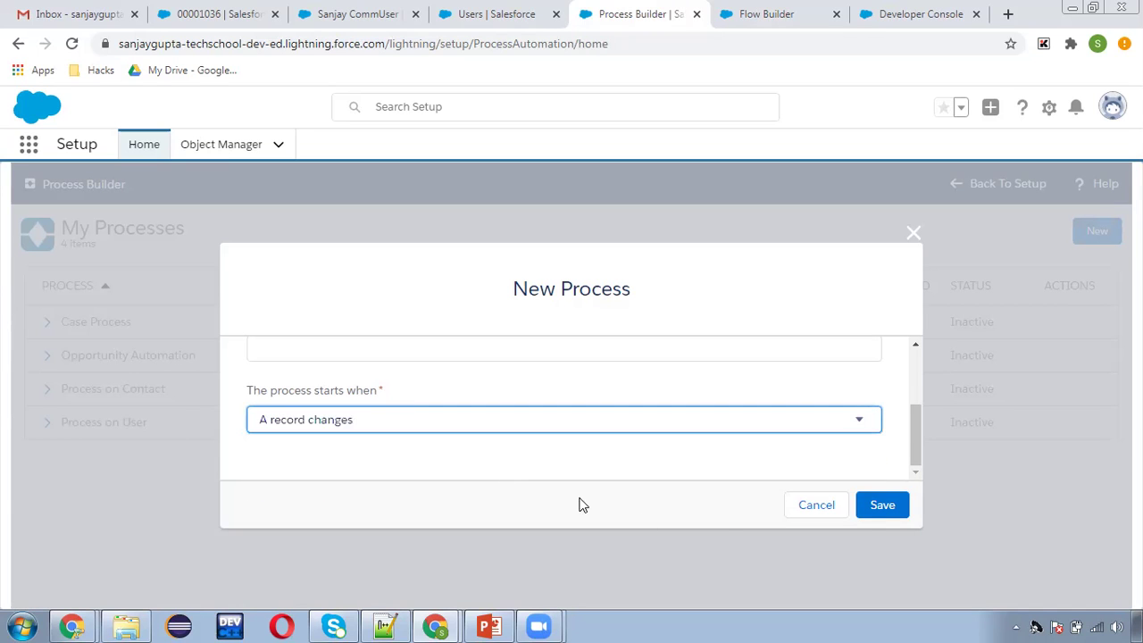
pyautogui.click(883, 508)
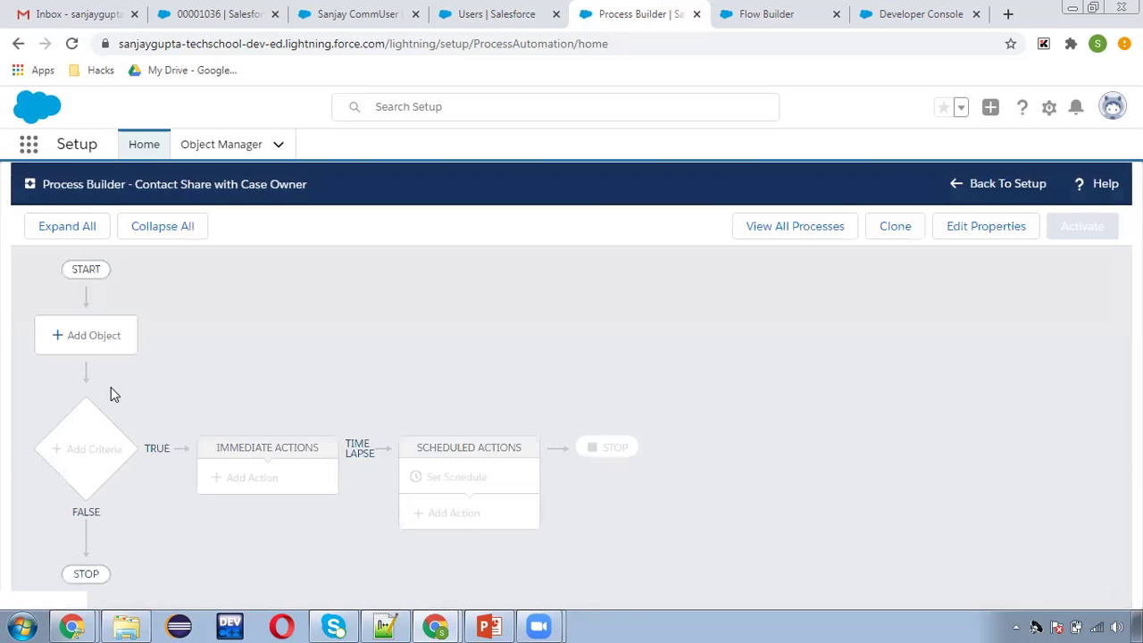
# - Choose Case as the process object and start the process when a record is created or edited
pyautogui.click(94, 337)
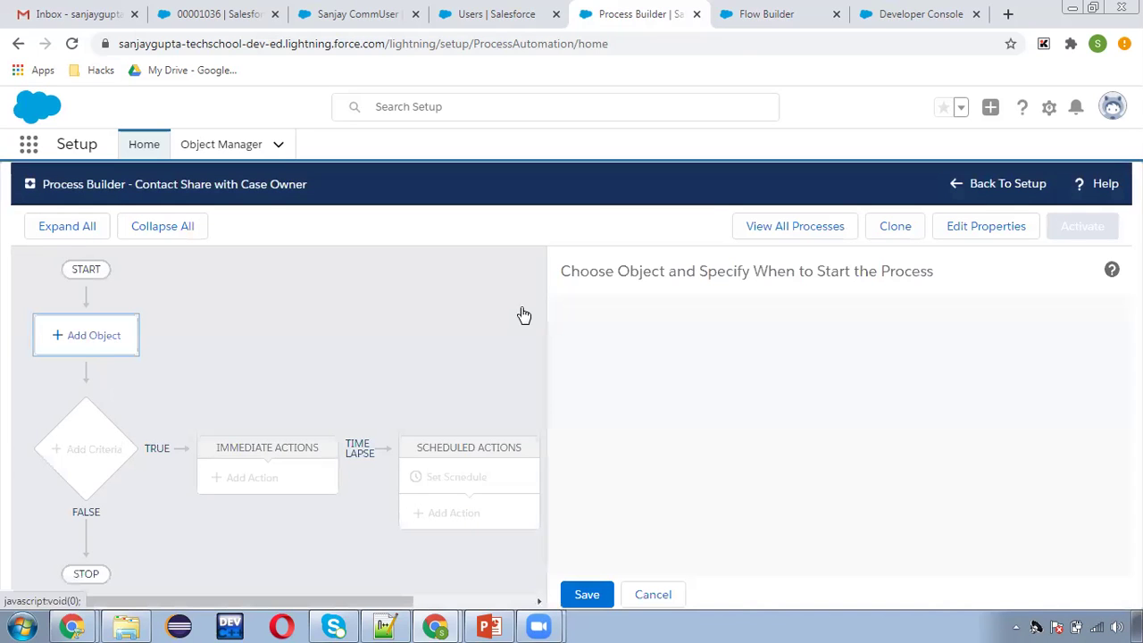
pyautogui.click(595, 348)
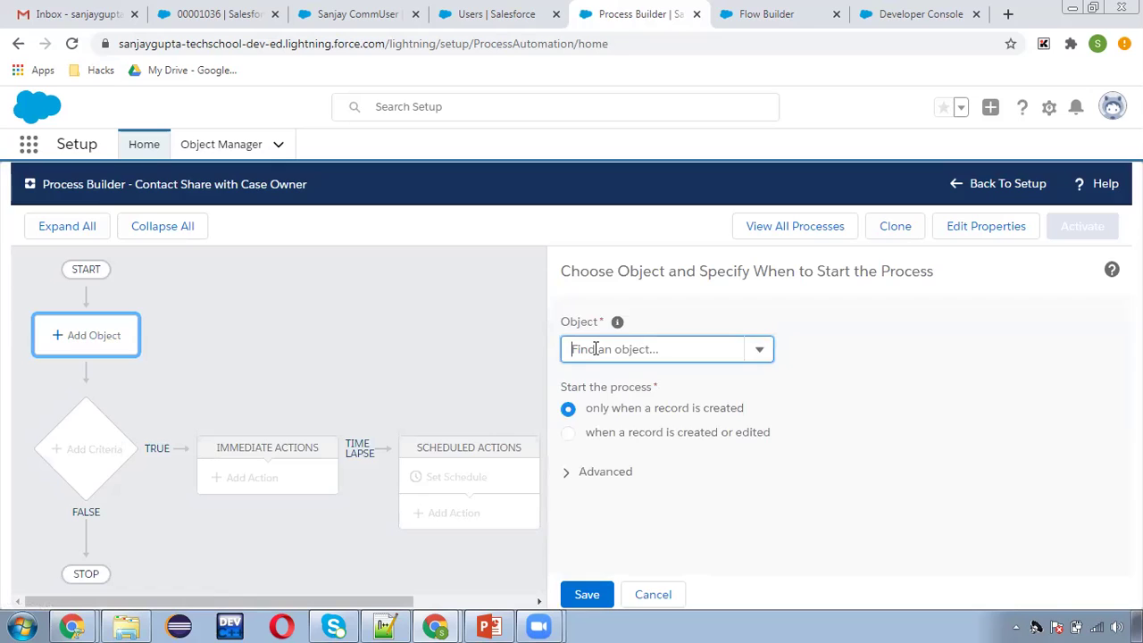
pyautogui.write('case')
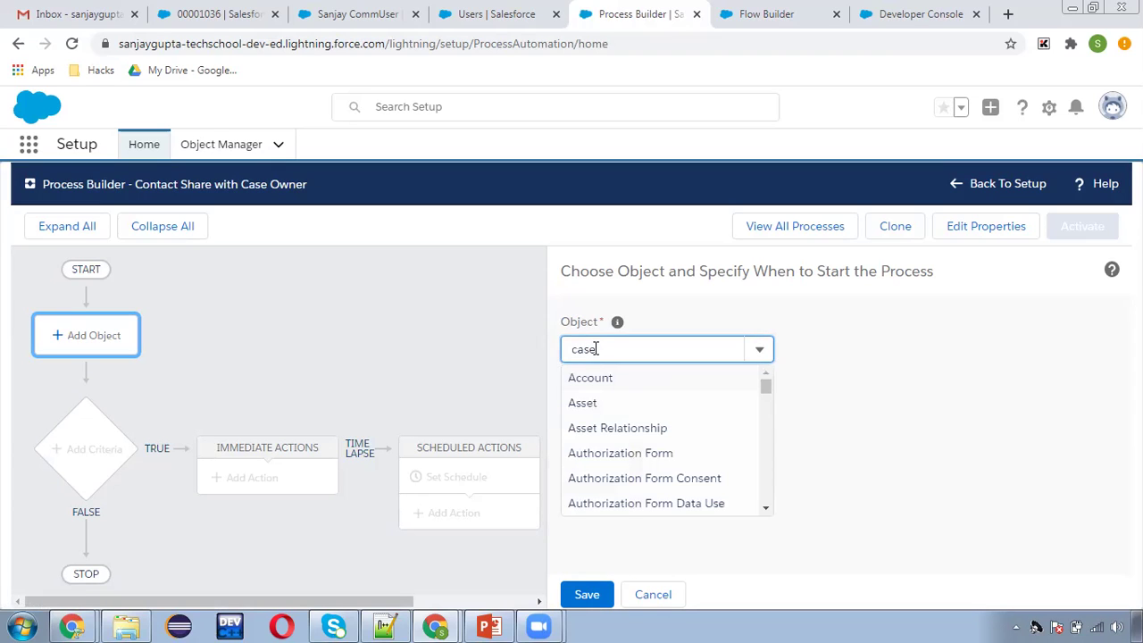
pyautogui.click(595, 376)
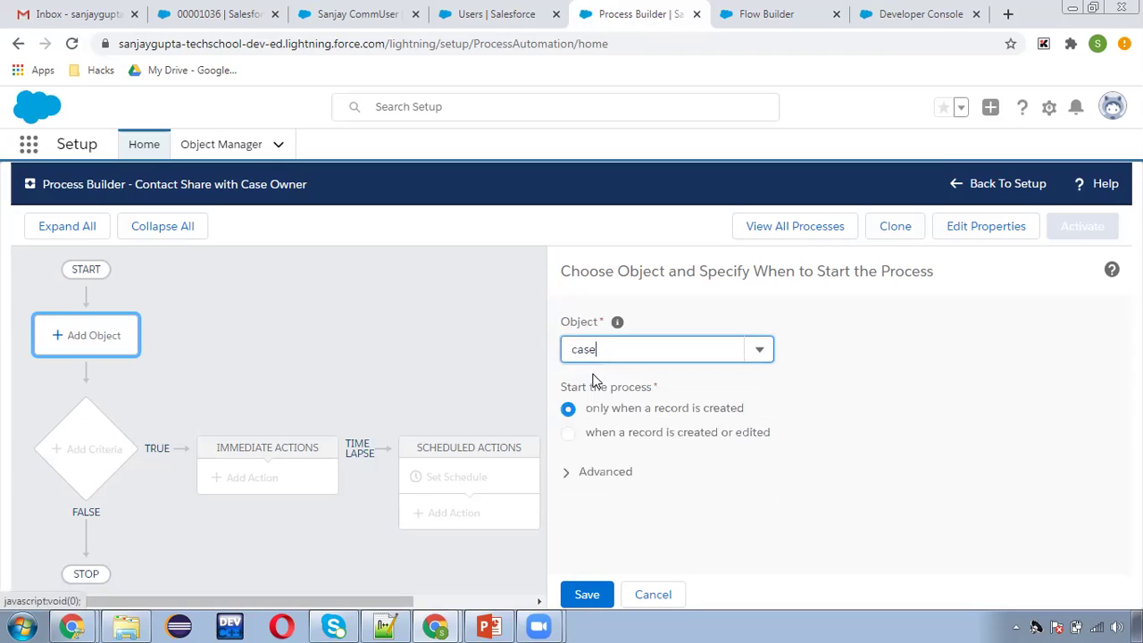
pyautogui.click(568, 436)
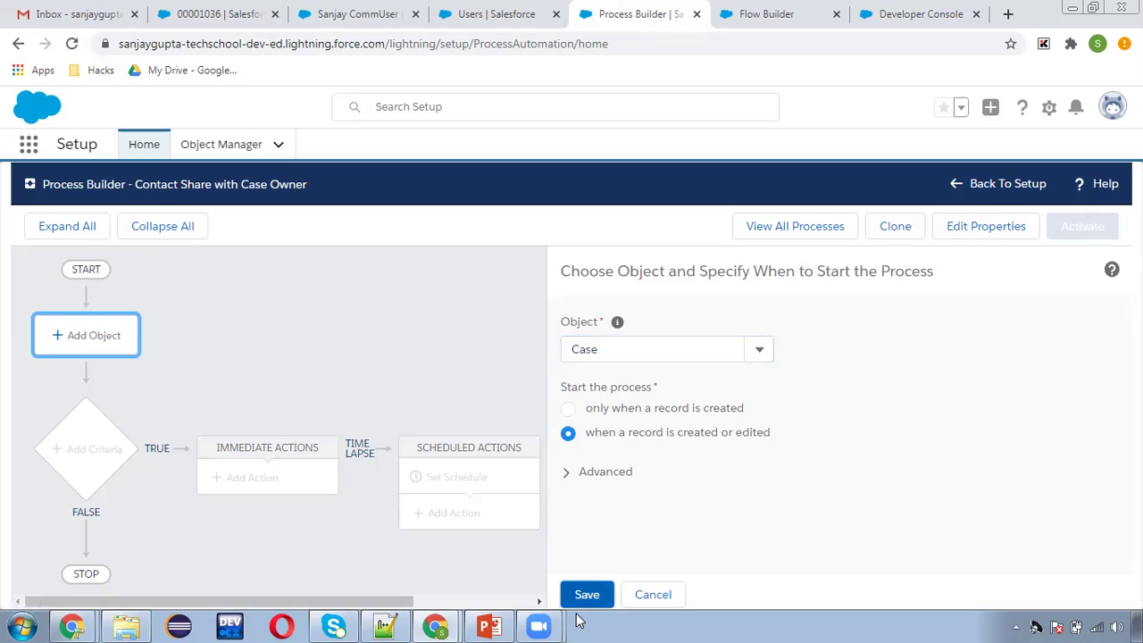
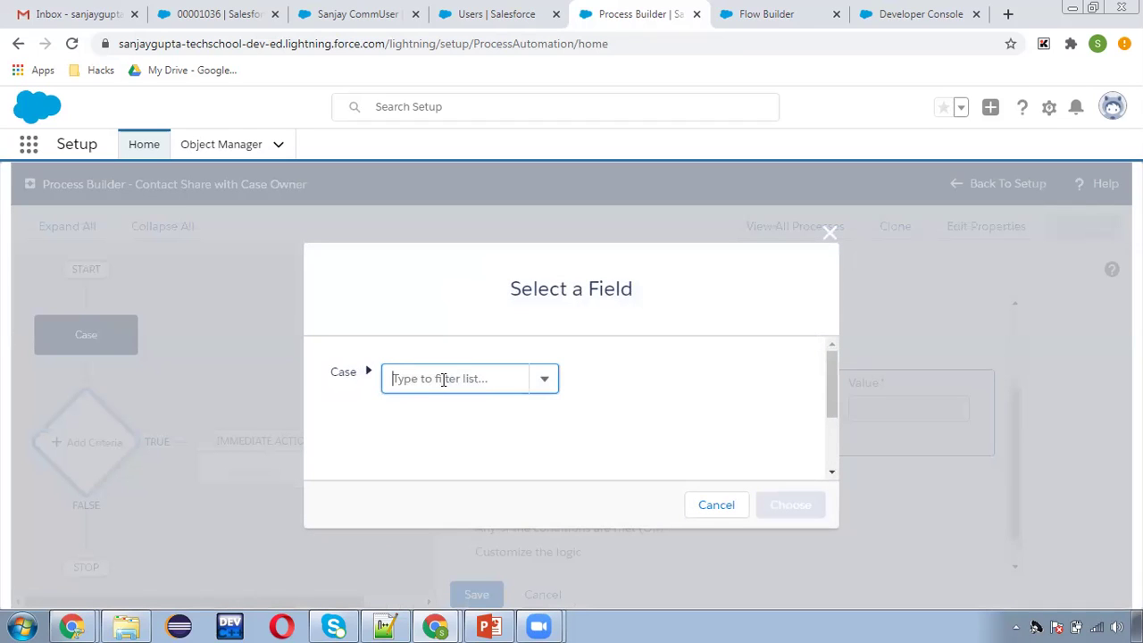
# - Define the first criteria condition as the case's Owner ID field with operator Is changed and value True
pyautogui.write('on')
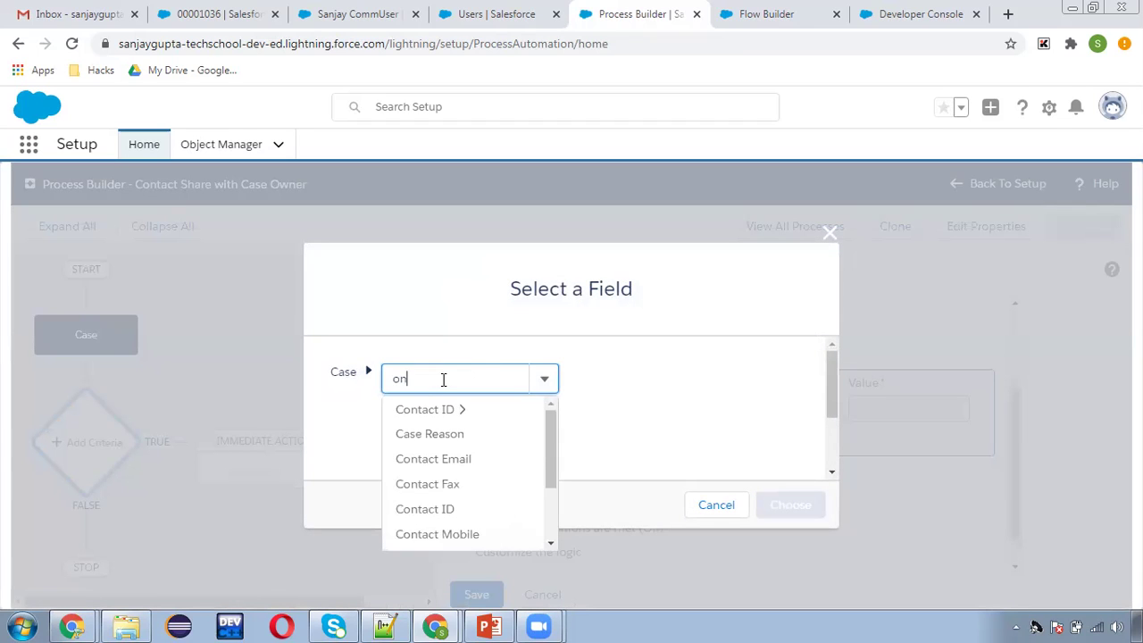
pyautogui.write('er')
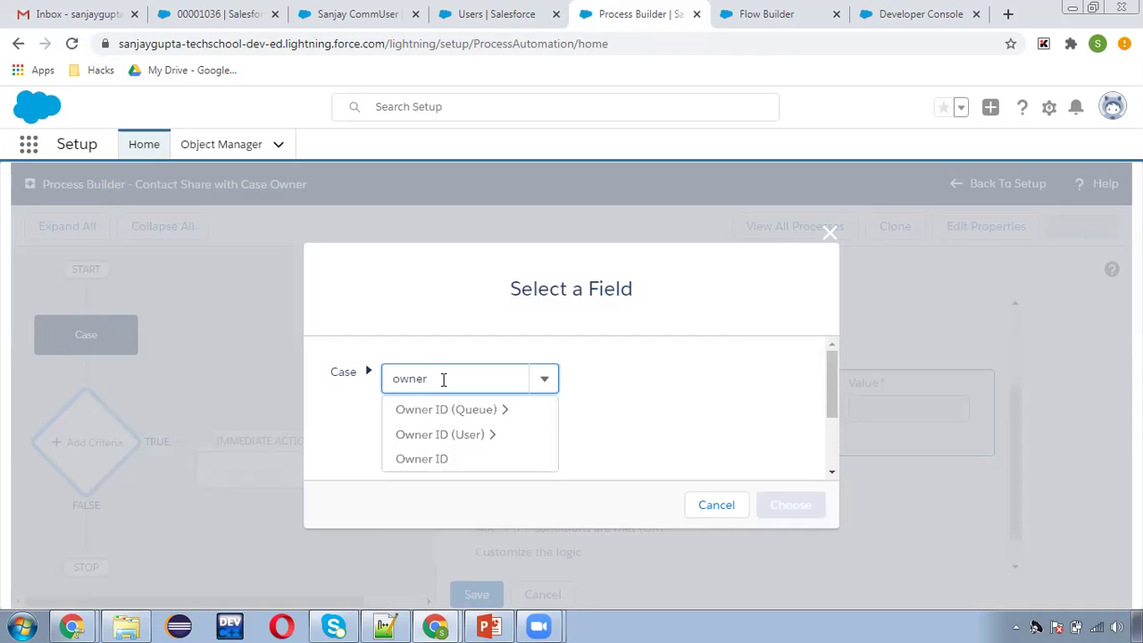
pyautogui.click(437, 459)
pyautogui.click(781, 505)
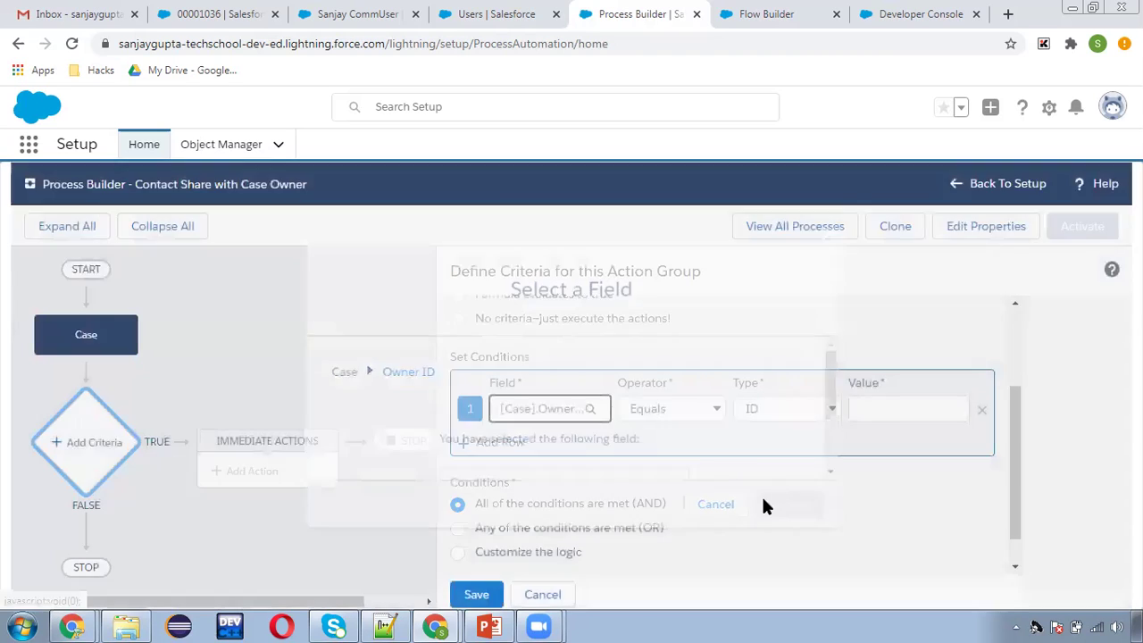
pyautogui.click(693, 408)
pyautogui.click(682, 526)
pyautogui.click(877, 408)
pyautogui.click(875, 429)
# - Try to add a second condition on the case's Owner ID with the operator Starts with
pyautogui.click(509, 444)
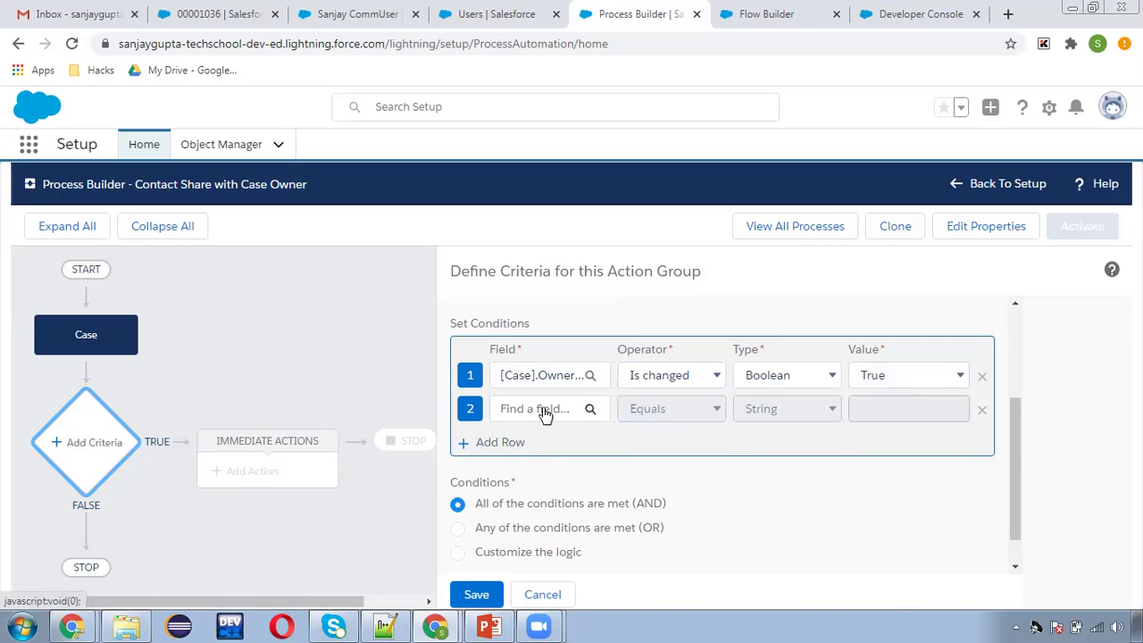
pyautogui.click(543, 410)
pyautogui.click(473, 378)
pyautogui.write('owner')
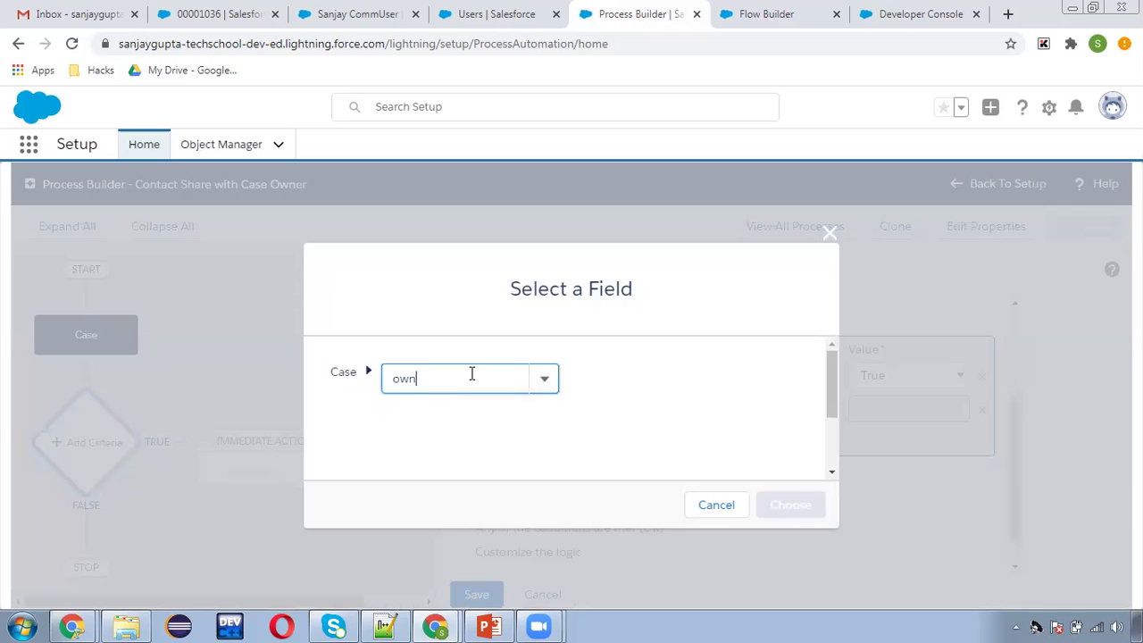
pyautogui.click(438, 459)
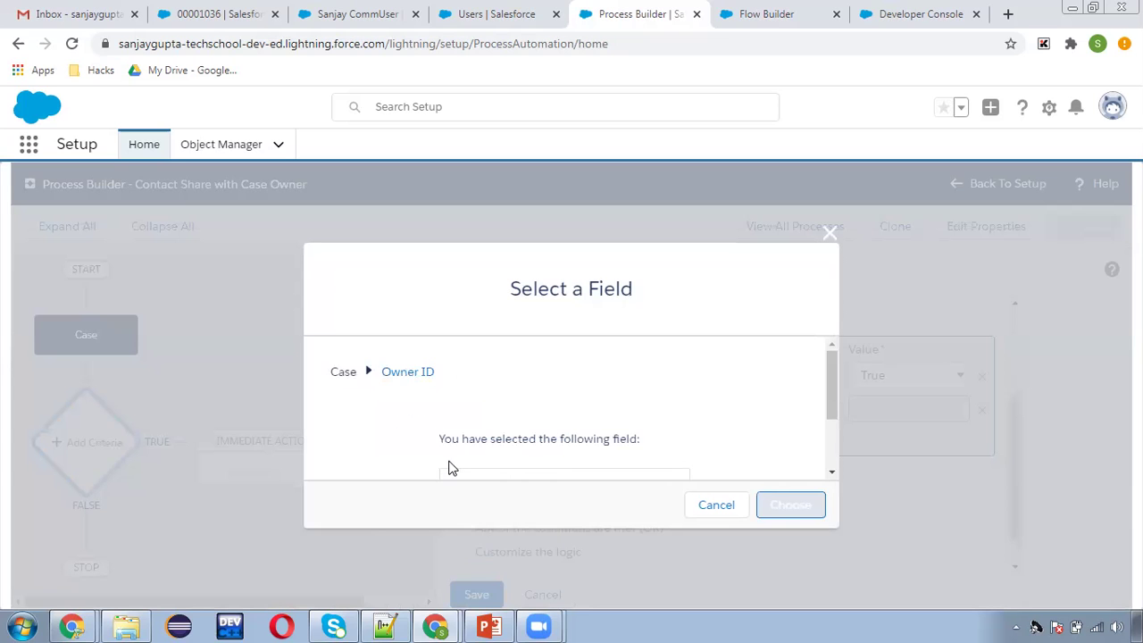
pyautogui.click(783, 497)
pyautogui.click(682, 408)
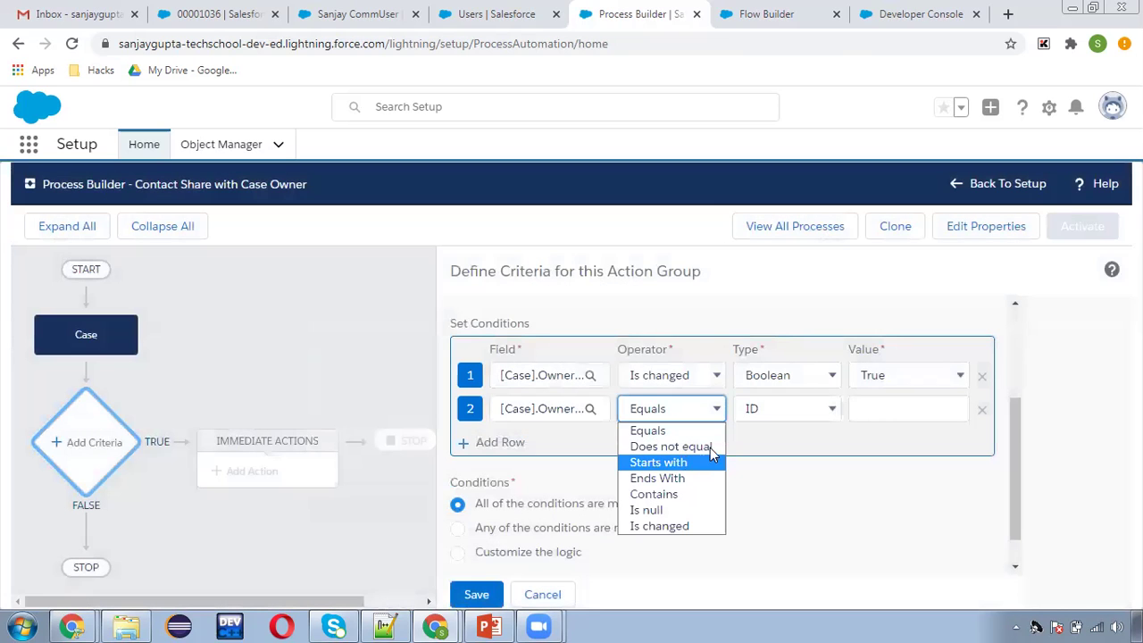
pyautogui.click(679, 461)
pyautogui.click(785, 414)
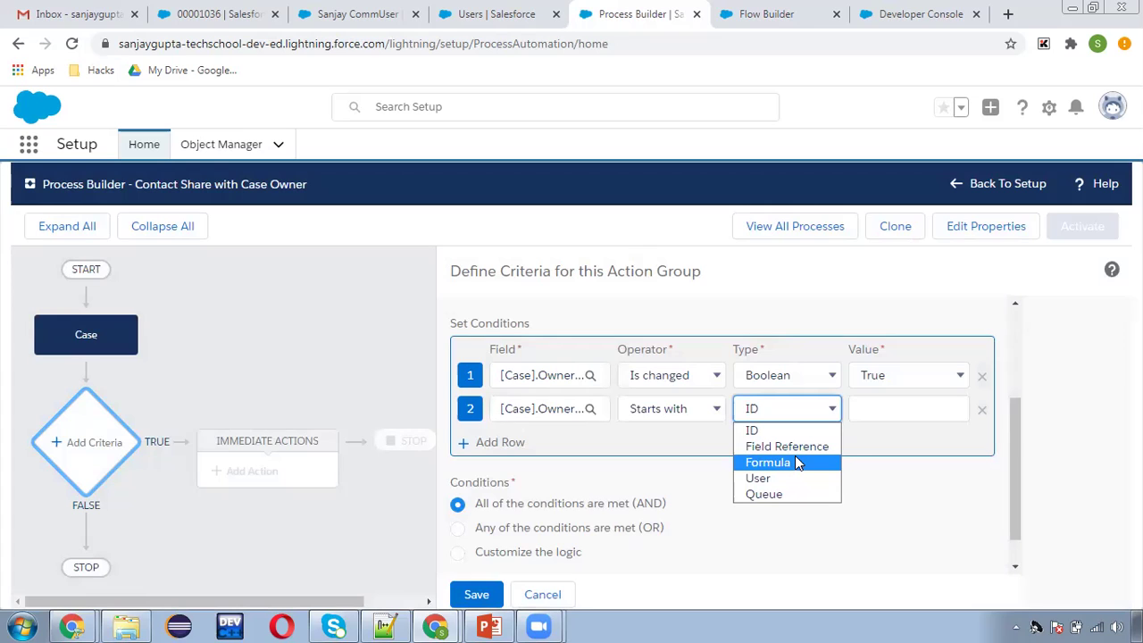
# - Remove both field conditions and switch the criteria for executing actions to Formula evaluates to true
pyautogui.click(982, 410)
pyautogui.click(983, 376)
pyautogui.scroll(3, 603, 454)
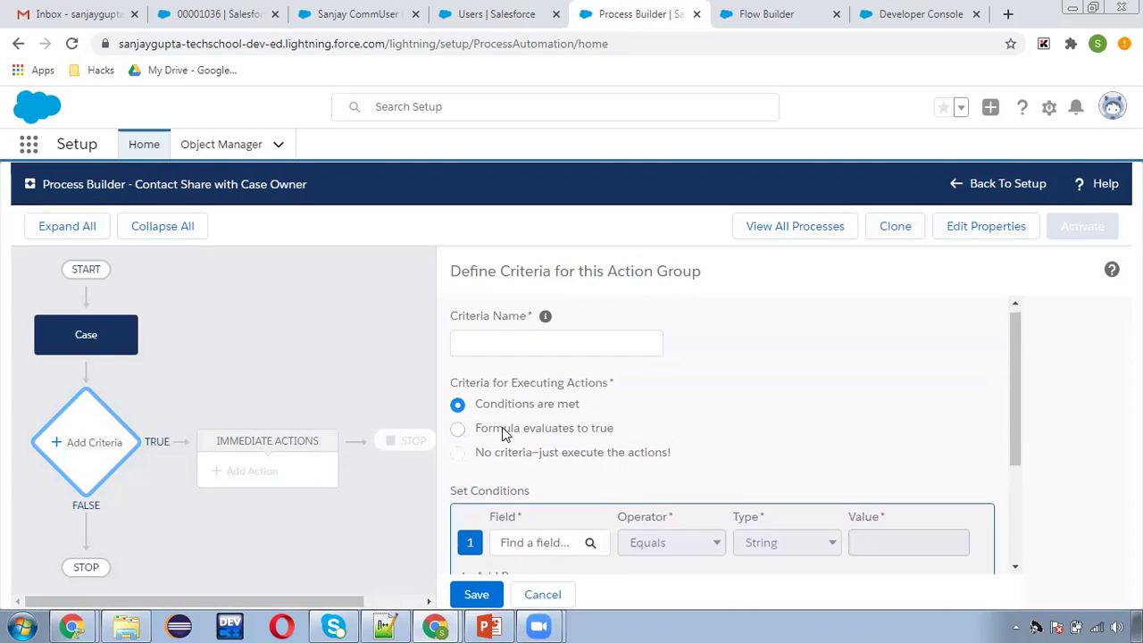
pyautogui.click(552, 428)
pyautogui.scroll(-2, 545, 448)
pyautogui.click(542, 442)
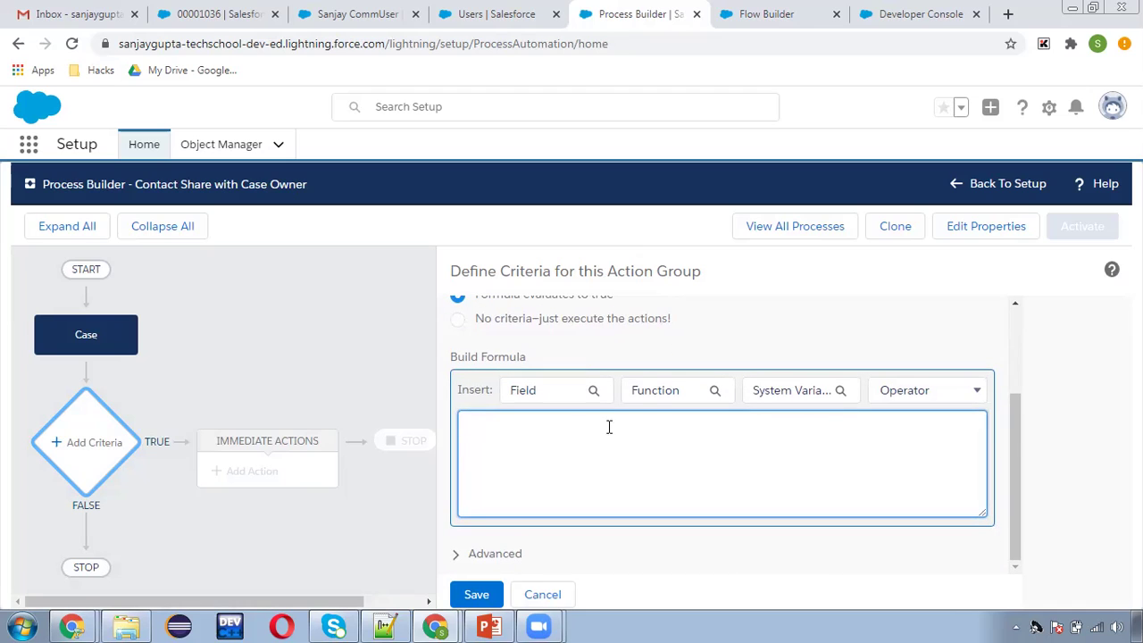
# - Insert the ISCHANGED function from the Advanced category into the criteria formula
pyautogui.click(658, 390)
pyautogui.write('s')
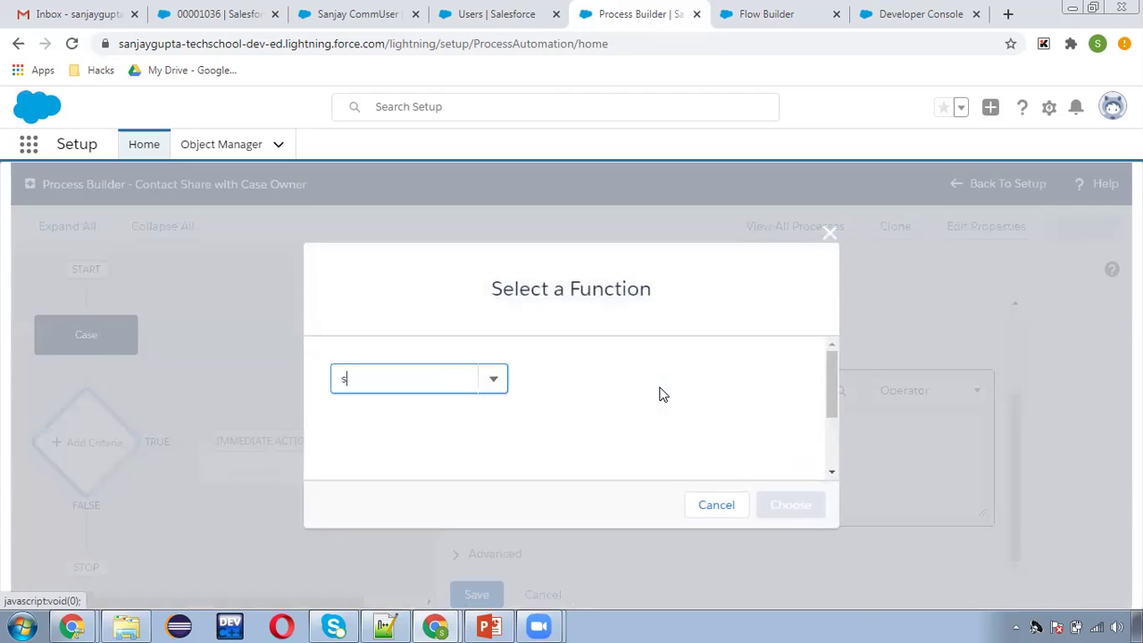
pyautogui.write('chan')
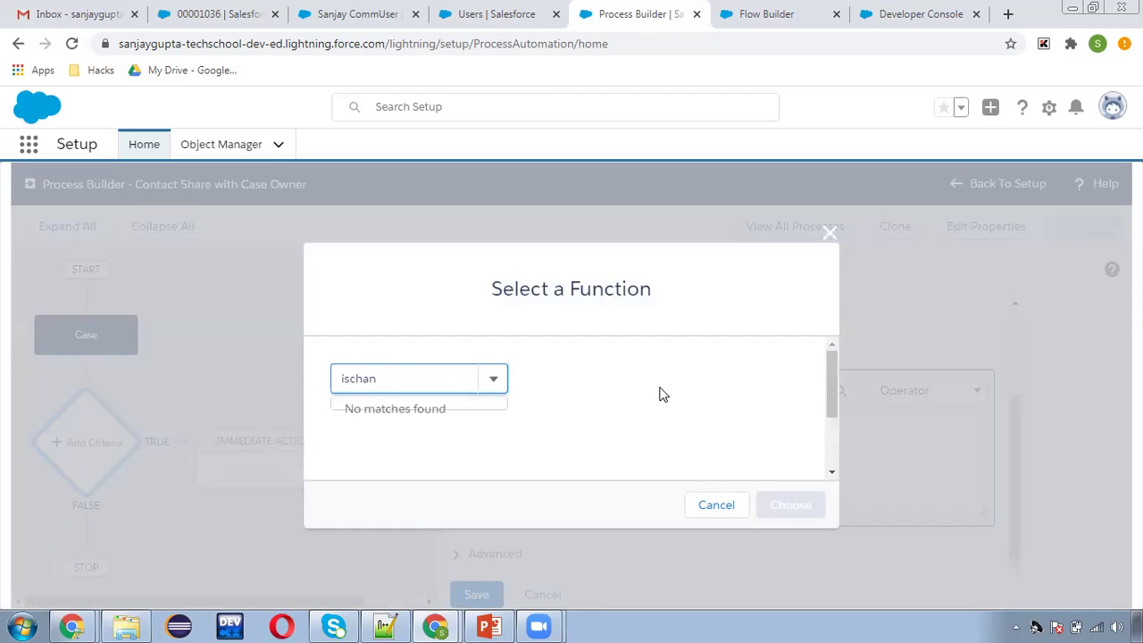
pyautogui.press('BackSpace')
pyautogui.press('BackSpace')
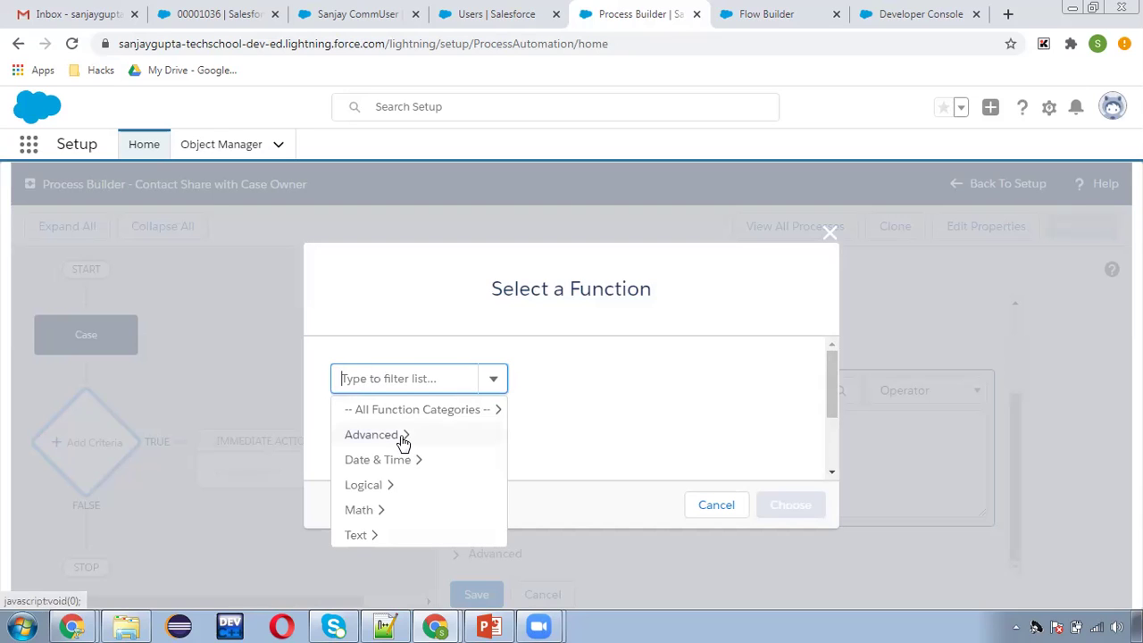
pyautogui.click(402, 438)
pyautogui.write('is')
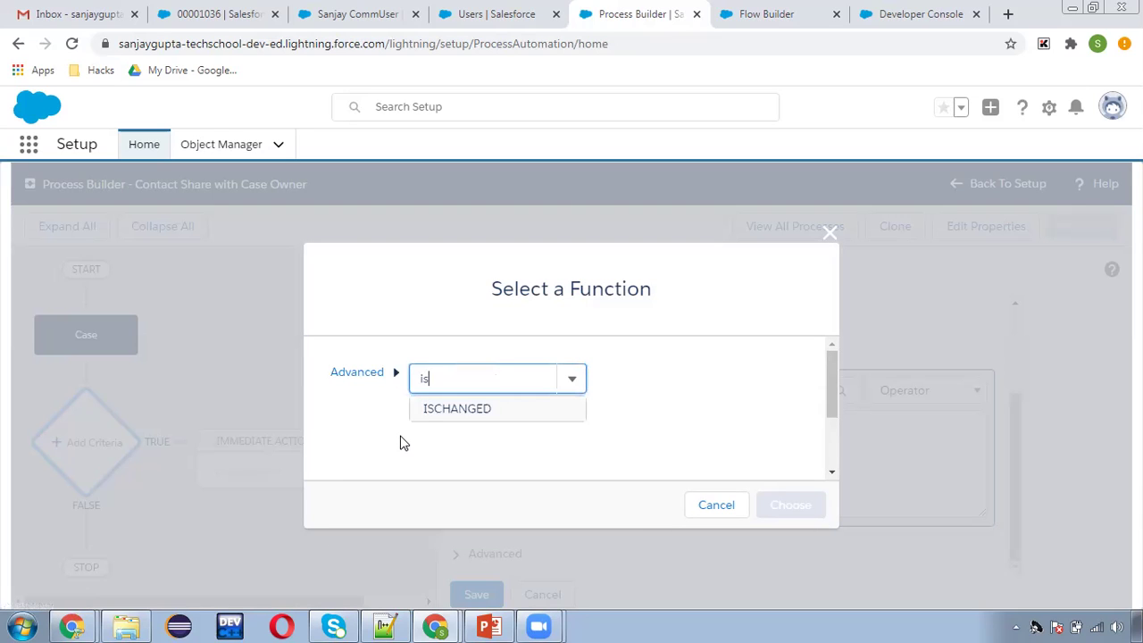
pyautogui.click(457, 408)
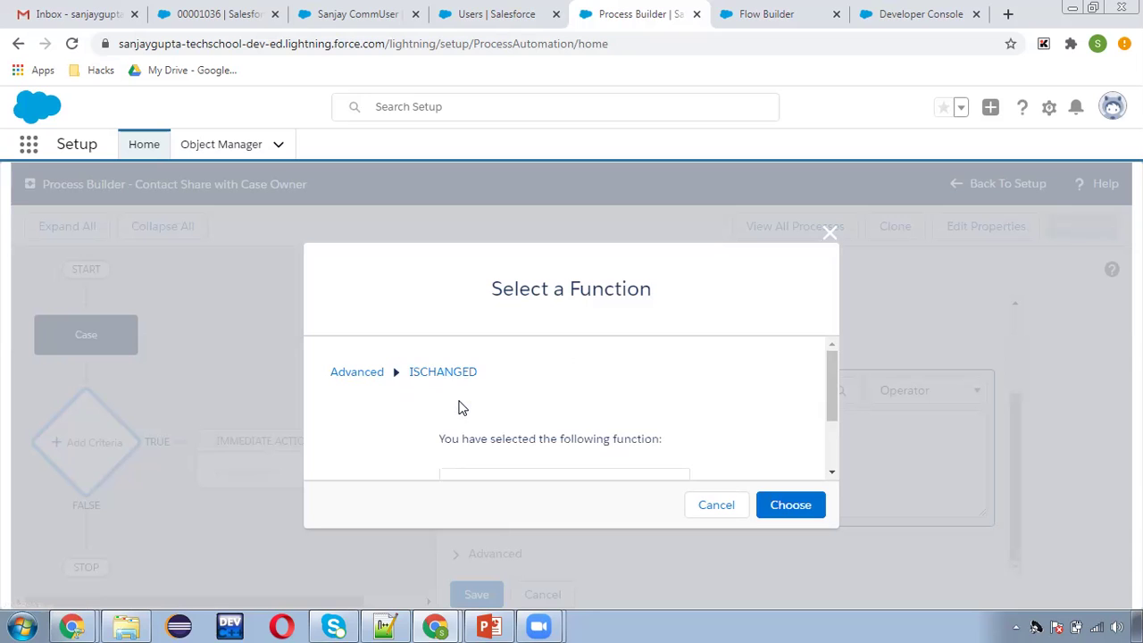
pyautogui.click(770, 503)
# - Insert the case's Owner ID field as the argument of the ISCHANGED function
pyautogui.click(559, 425)
pyautogui.doubleClick(553, 426)
pyautogui.click(546, 390)
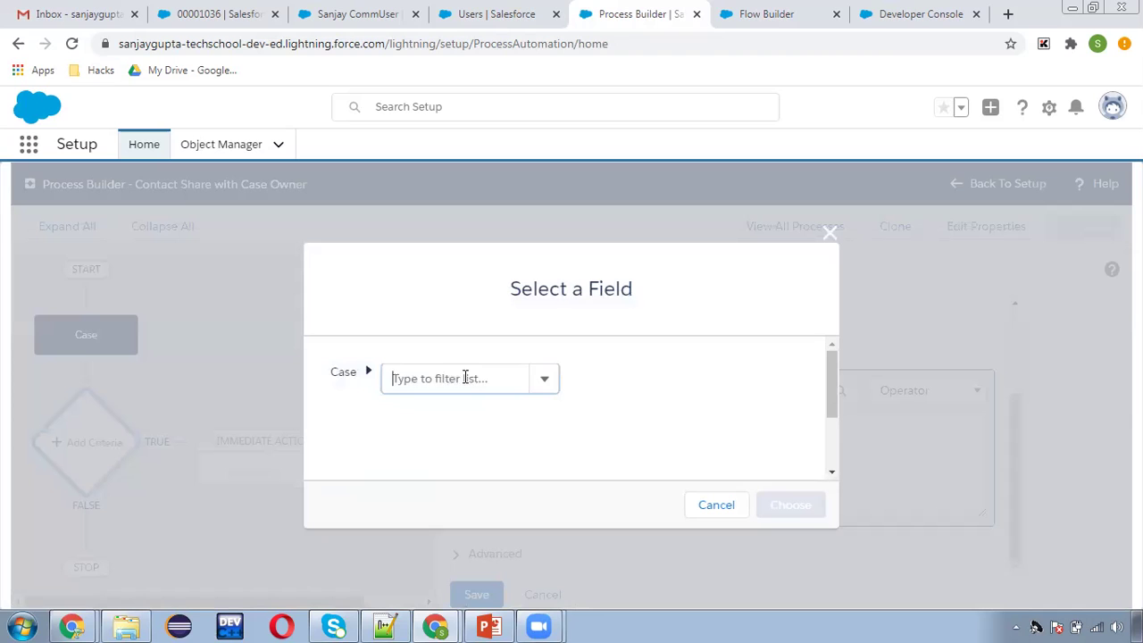
pyautogui.write('owner')
pyautogui.click(451, 457)
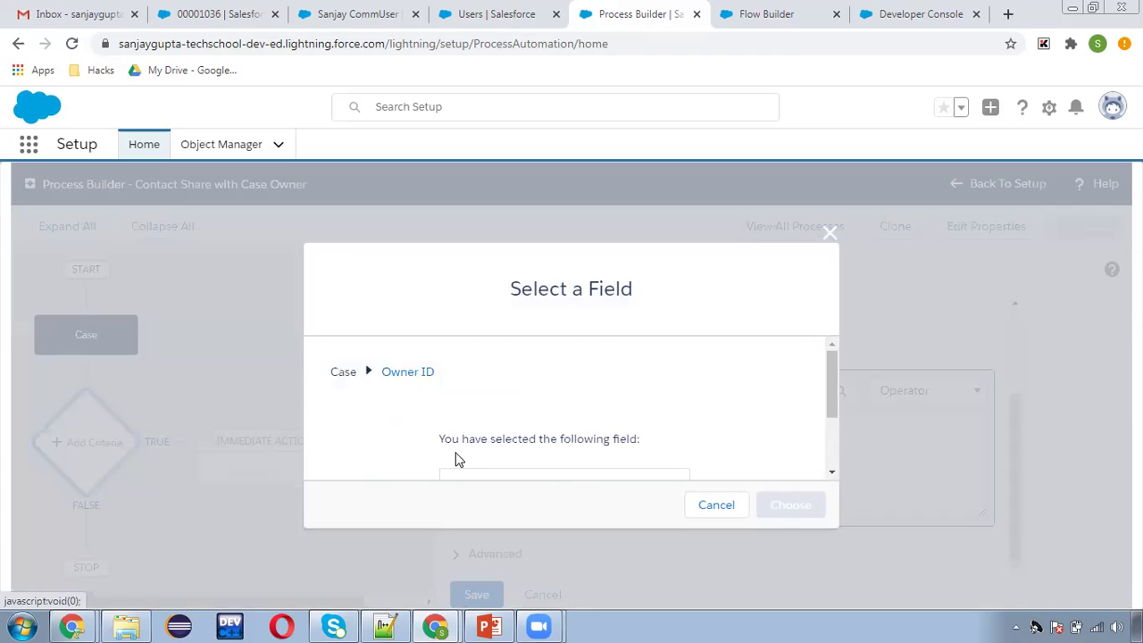
pyautogui.click(784, 507)
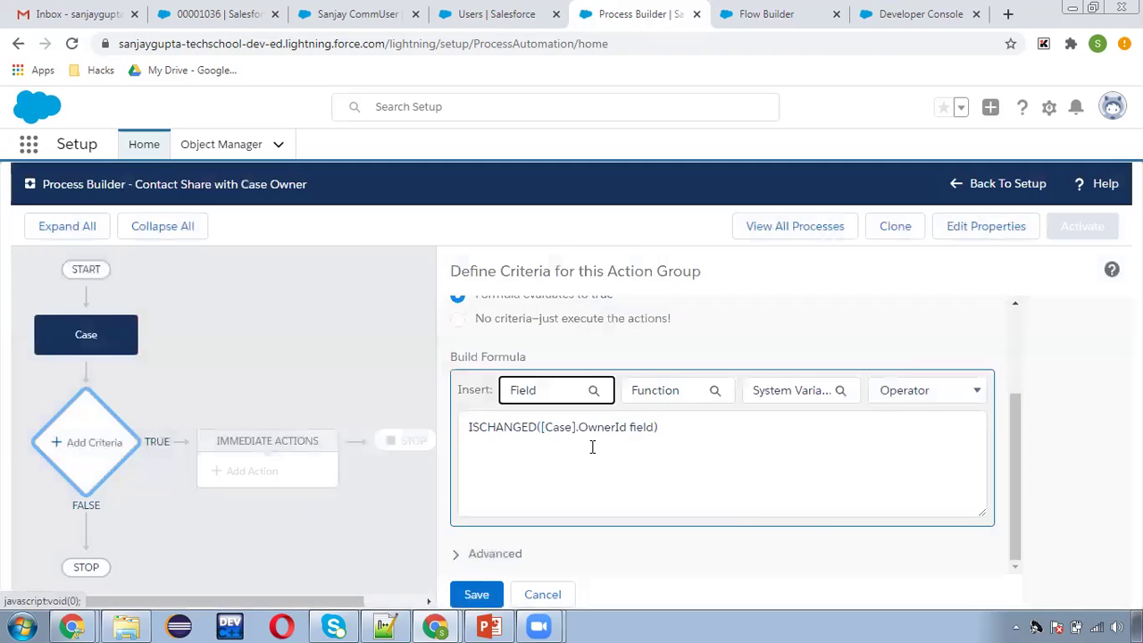
# - Append the && operator to the criteria formula and insert the BEGINS function from the Text category after it
pyautogui.click(693, 419)
pyautogui.write('AND')
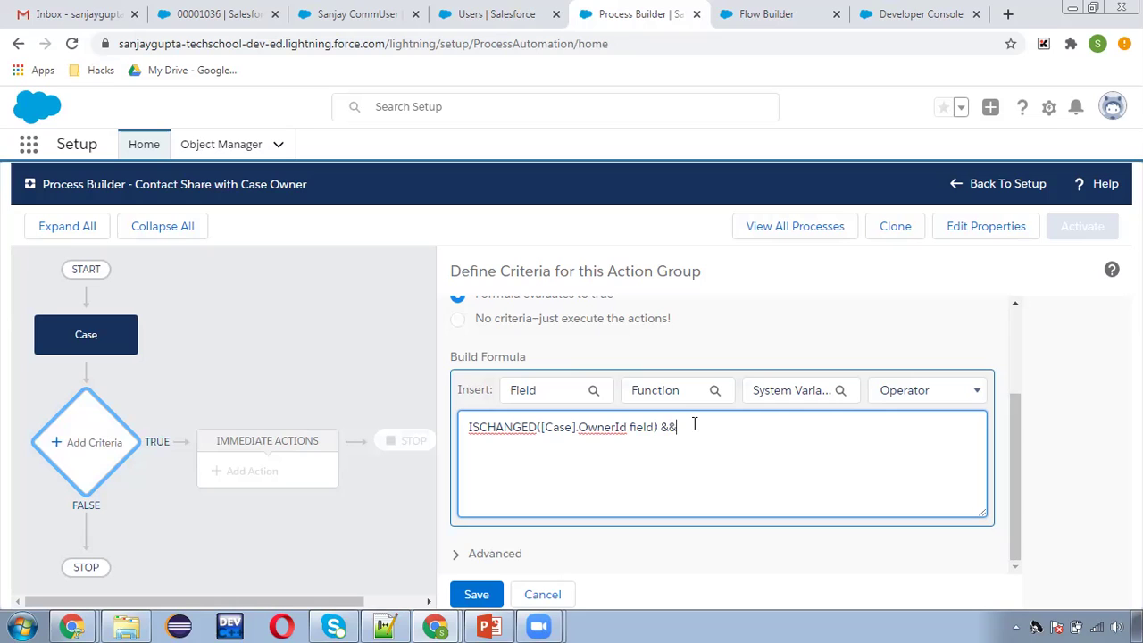
pyautogui.click(536, 391)
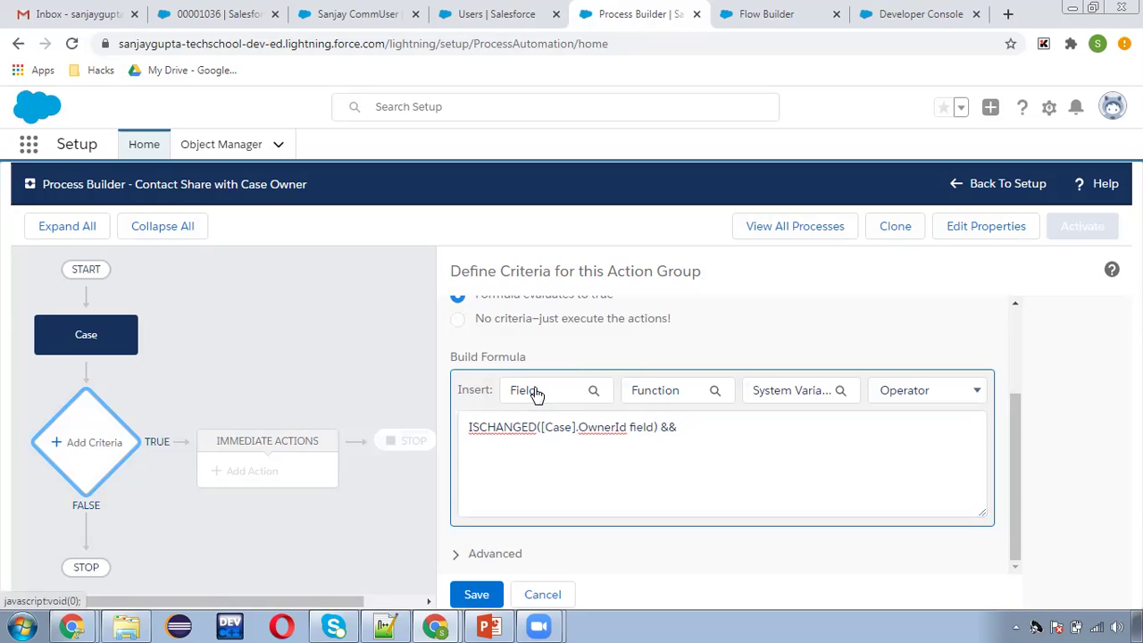
pyautogui.press('Escape')
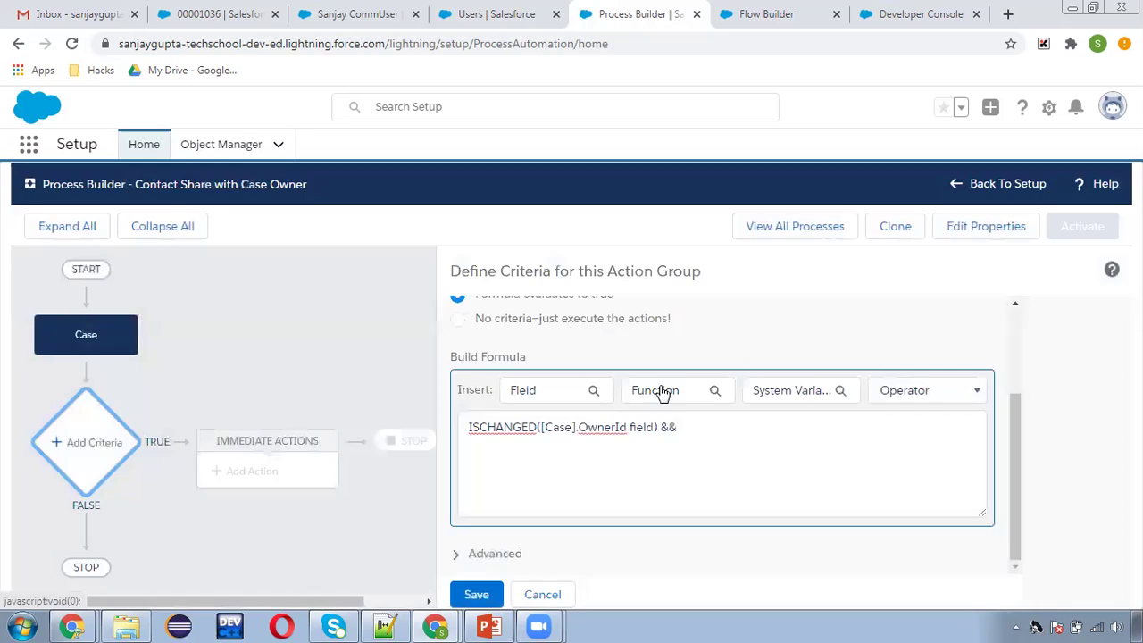
pyautogui.click(661, 390)
pyautogui.click(442, 370)
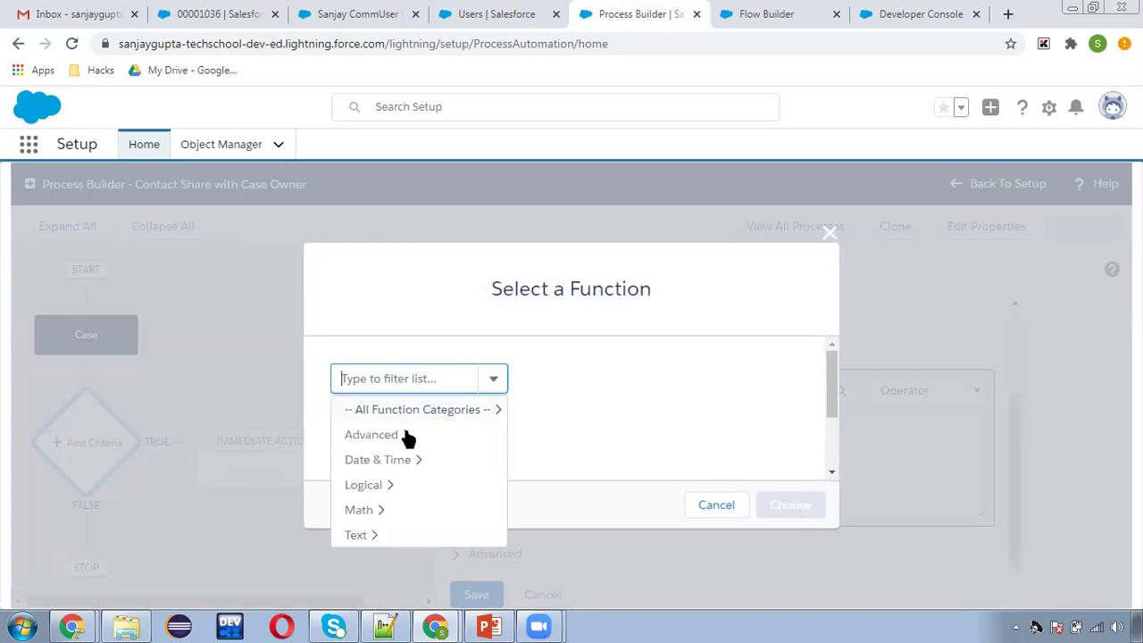
pyautogui.click(365, 533)
pyautogui.write('begin')
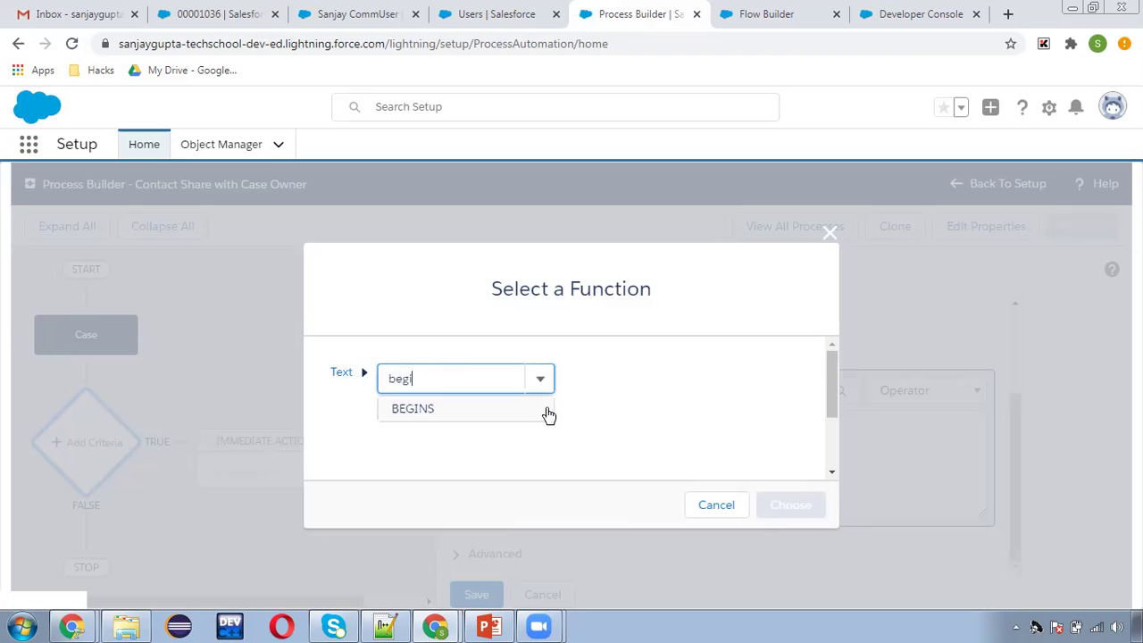
pyautogui.click(453, 409)
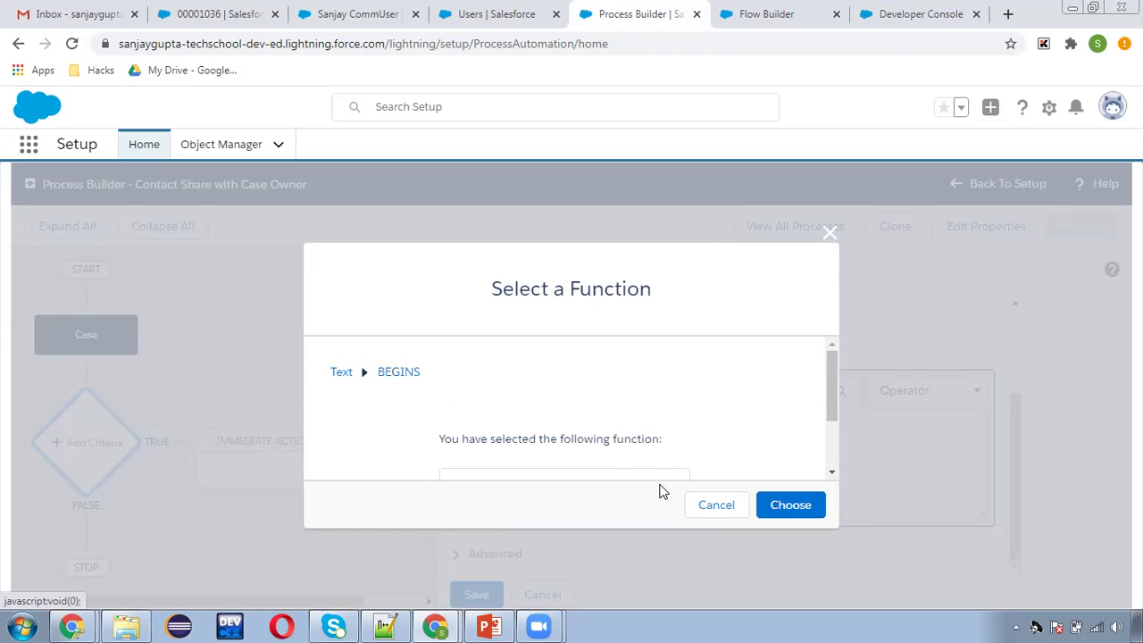
pyautogui.click(773, 505)
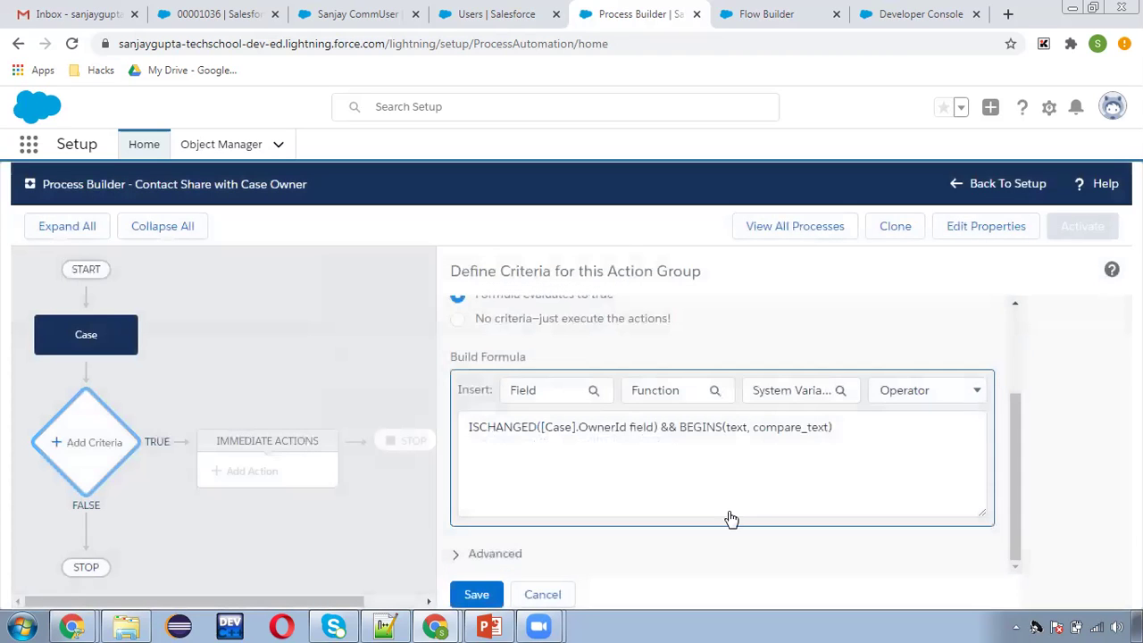
# - Insert the case's Owner ID field as the first argument of the BEGINS function
pyautogui.click(739, 427)
pyautogui.doubleClick(736, 427)
pyautogui.click(534, 390)
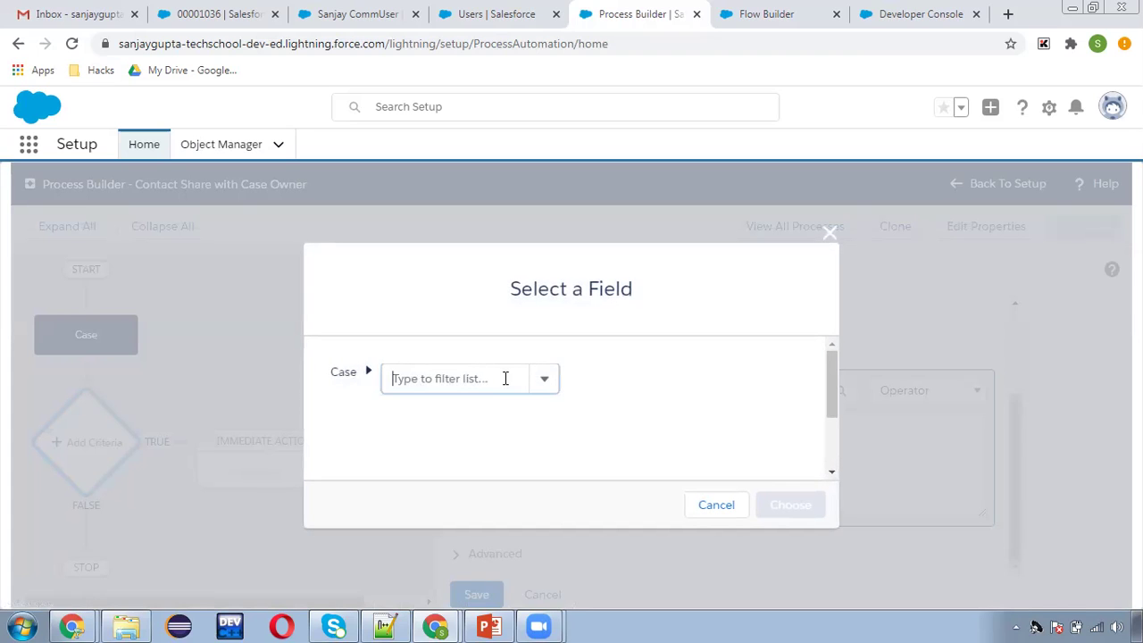
pyautogui.write('owner')
pyautogui.click(467, 462)
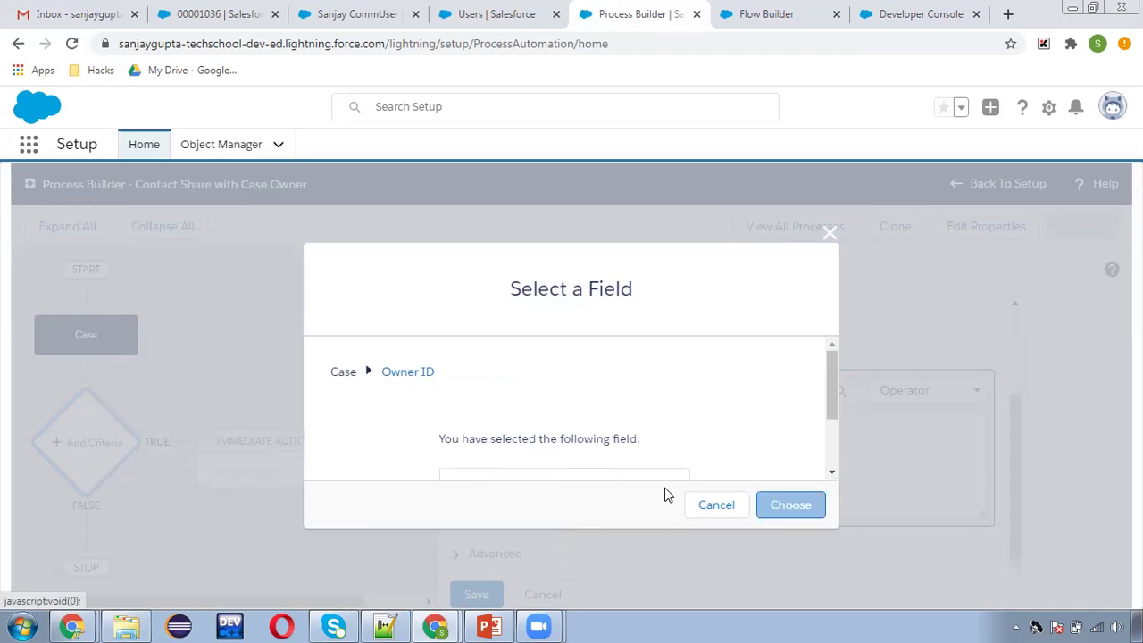
pyautogui.click(789, 505)
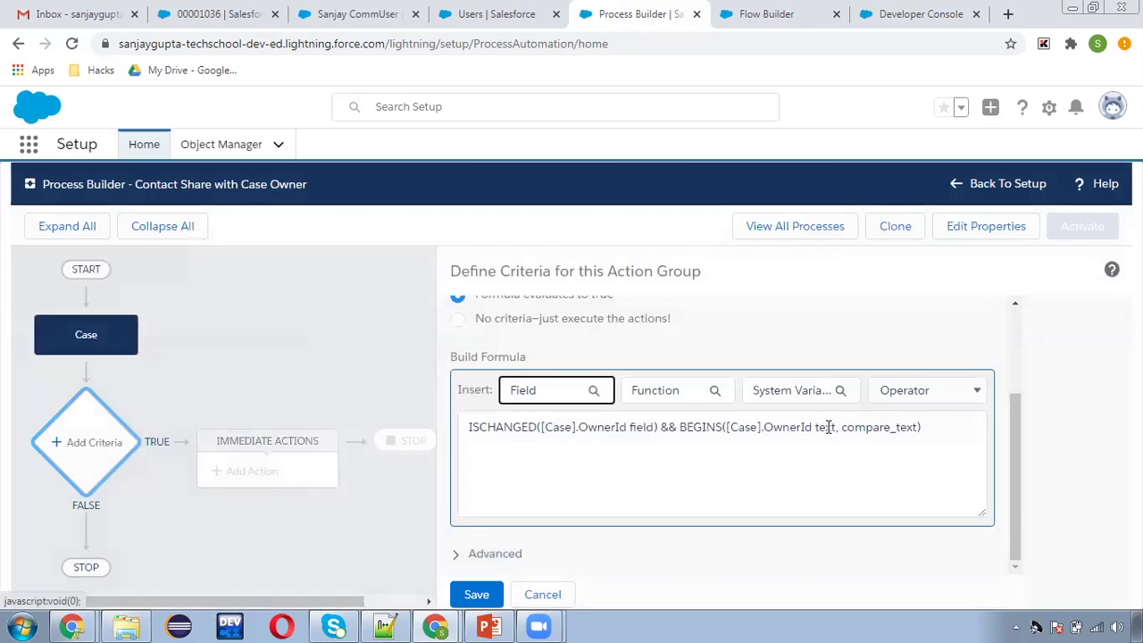
# - Delete the leftover placeholder words "field" and "text" that follow the two OwnerId references in the formula
pyautogui.click(828, 427)
pyautogui.doubleClick(645, 427)
pyautogui.press('BackSpace')
pyautogui.press('BackSpace')
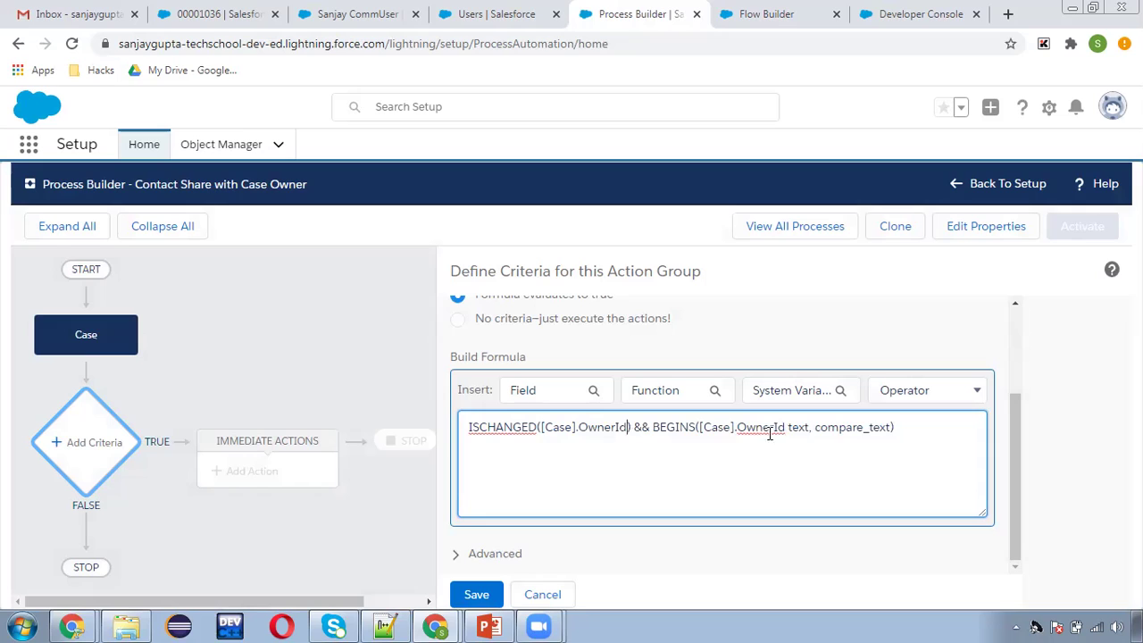
pyautogui.doubleClick(798, 427)
pyautogui.press('BackSpace')
pyautogui.press('BackSpace')
# - Replace the compare_text placeholder in the BEGINS function with '005' and append another && after the function
pyautogui.doubleClick(819, 427)
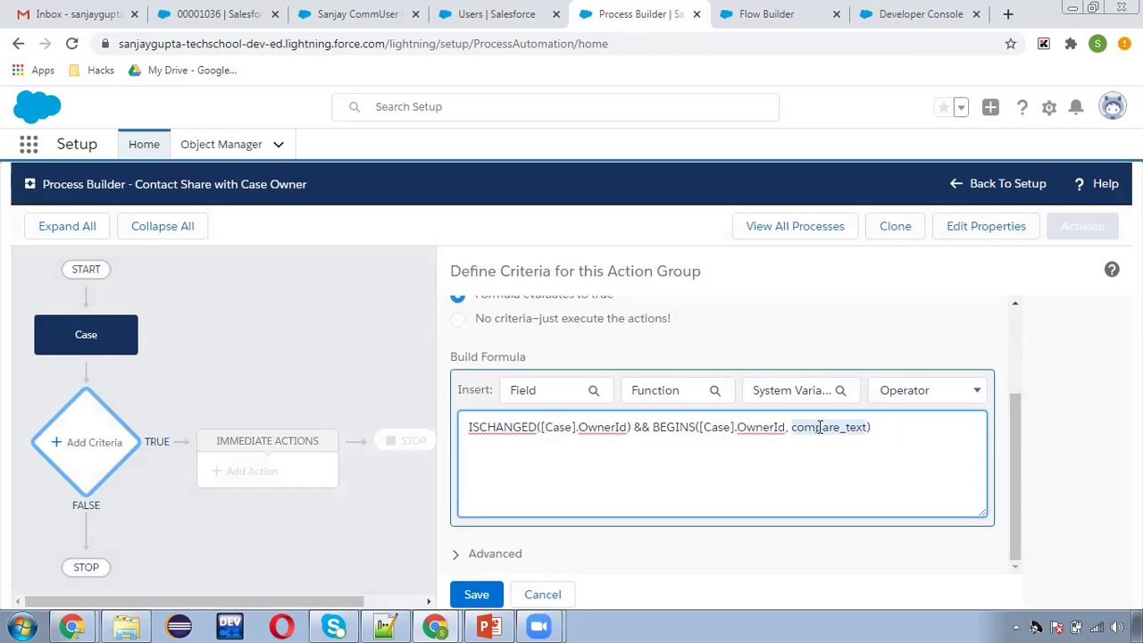
pyautogui.press('BackSpace')
pyautogui.write("'005")
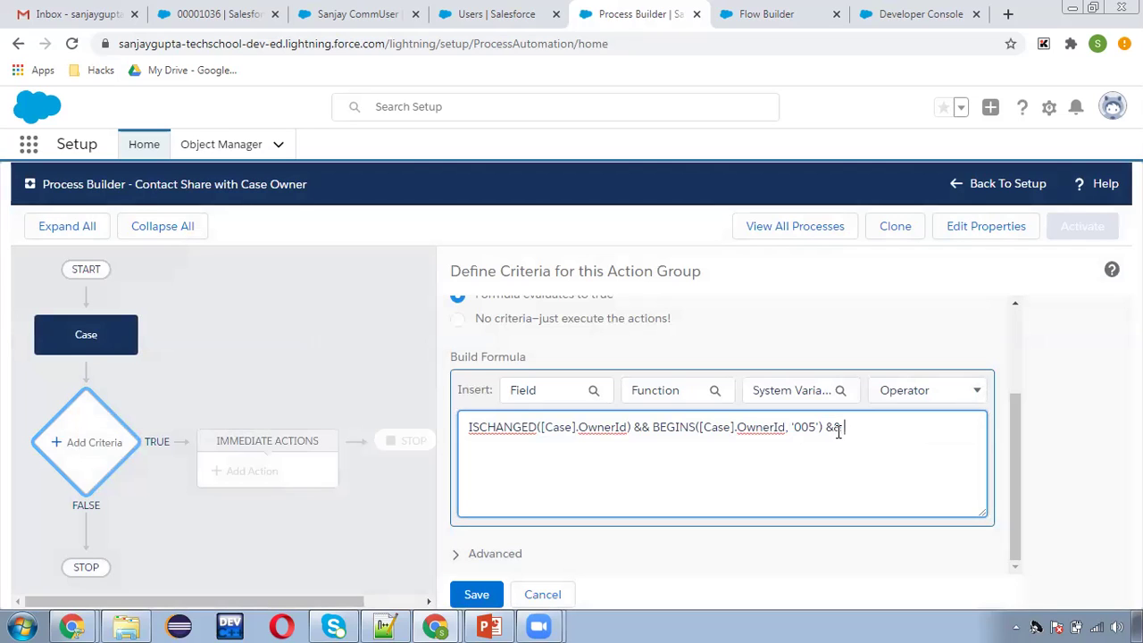
# - Add NOT(ISBLANK()) to the end of the formula with the case's Contact ID field as its argument
pyautogui.write('NOT(ISBLANK(')
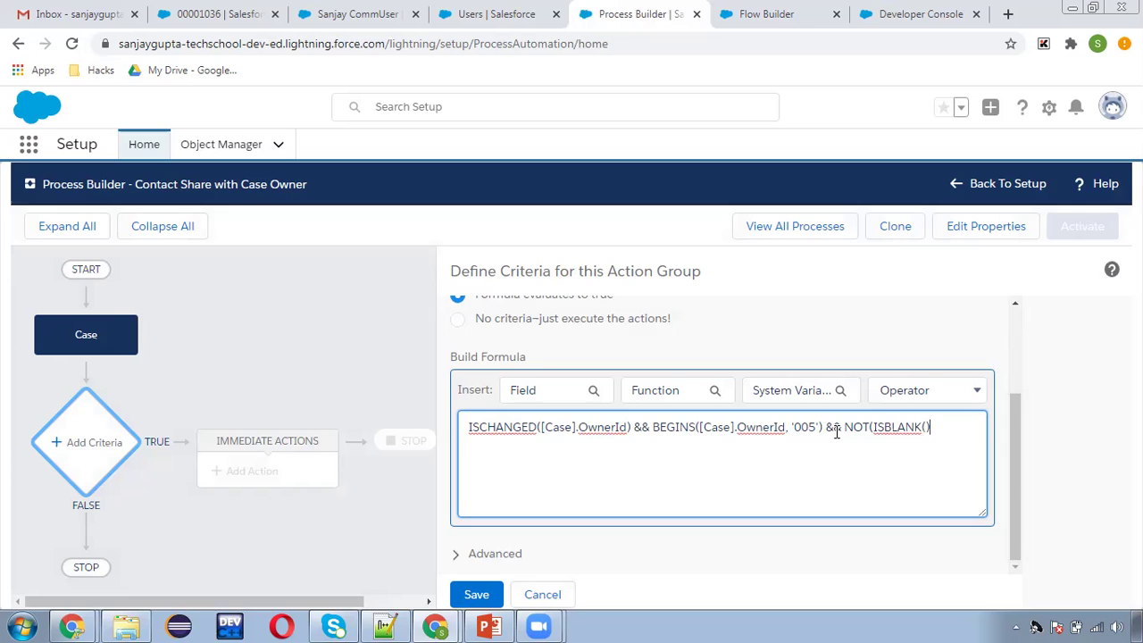
pyautogui.click(527, 390)
pyautogui.write('conta')
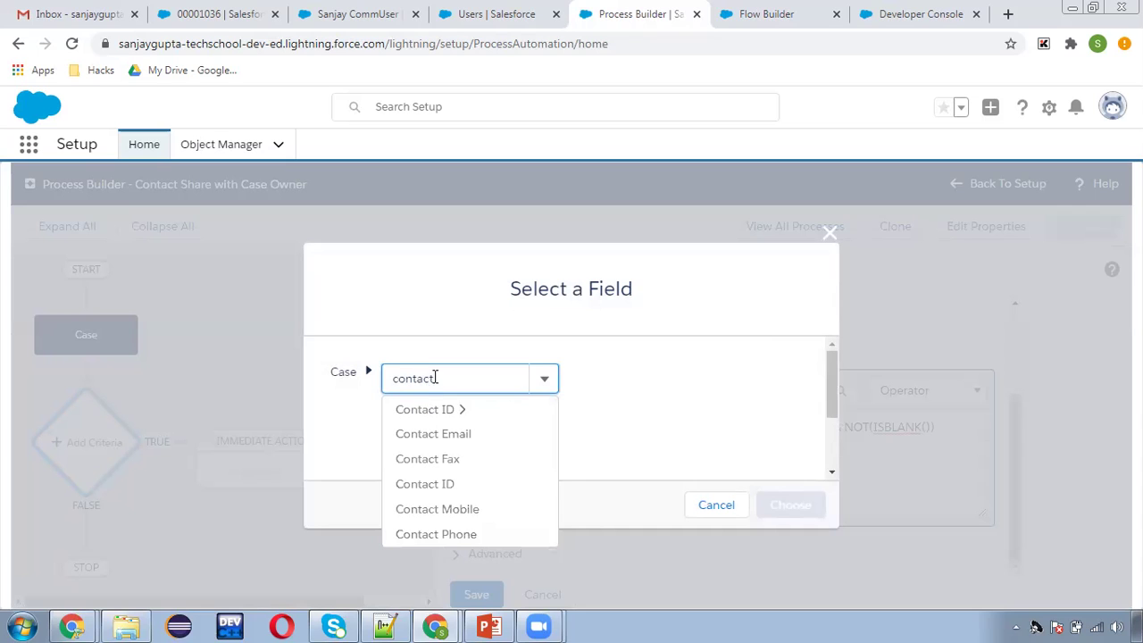
pyautogui.write('ct')
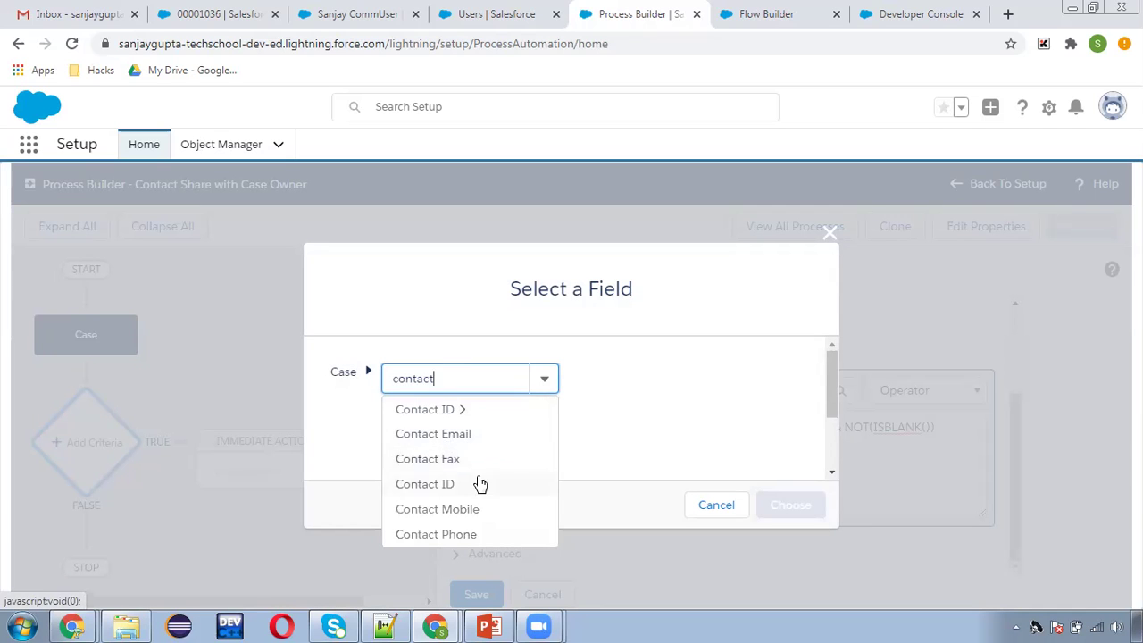
pyautogui.click(474, 483)
pyautogui.click(781, 507)
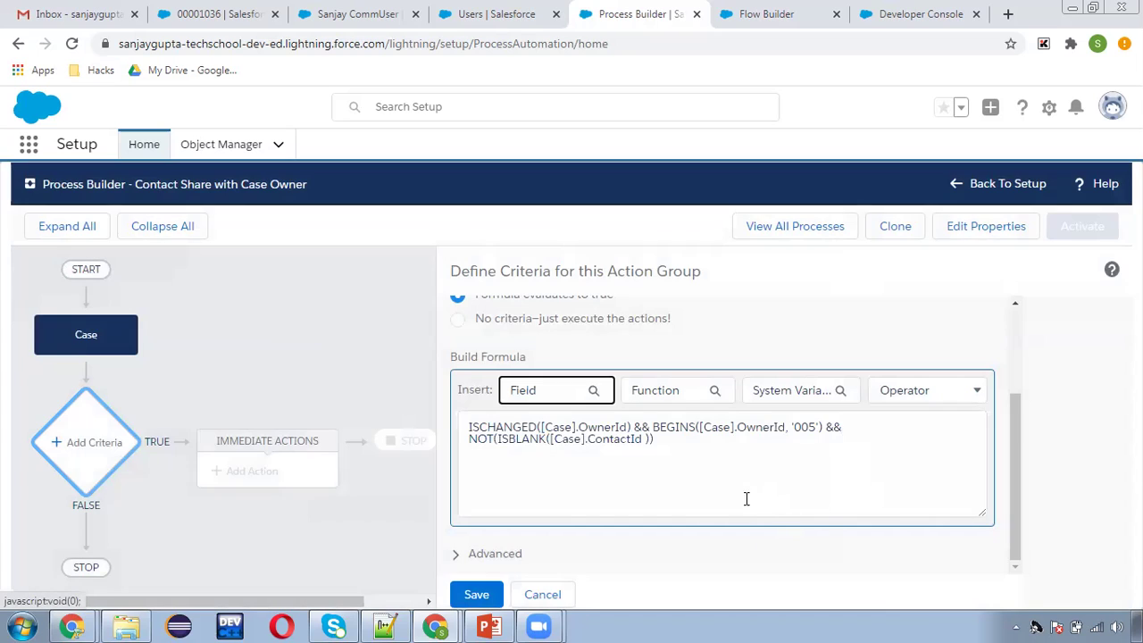
pyautogui.click(543, 431)
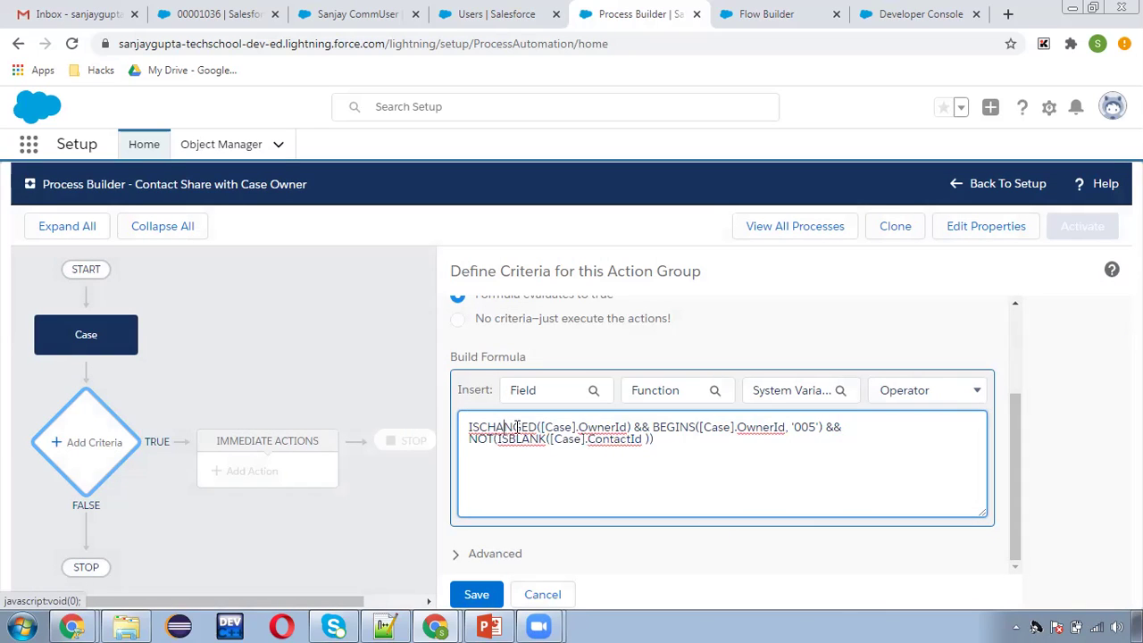
pyautogui.moveTo(539, 428); pyautogui.dragTo(611, 420)
pyautogui.moveTo(698, 422); pyautogui.dragTo(810, 419)
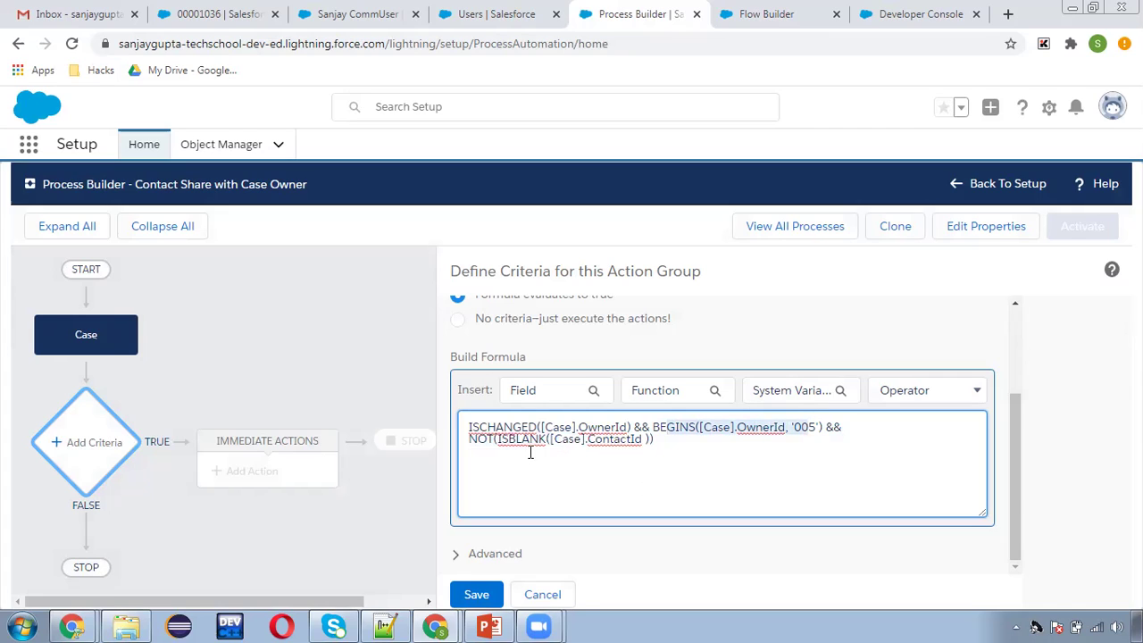
pyautogui.click(609, 460)
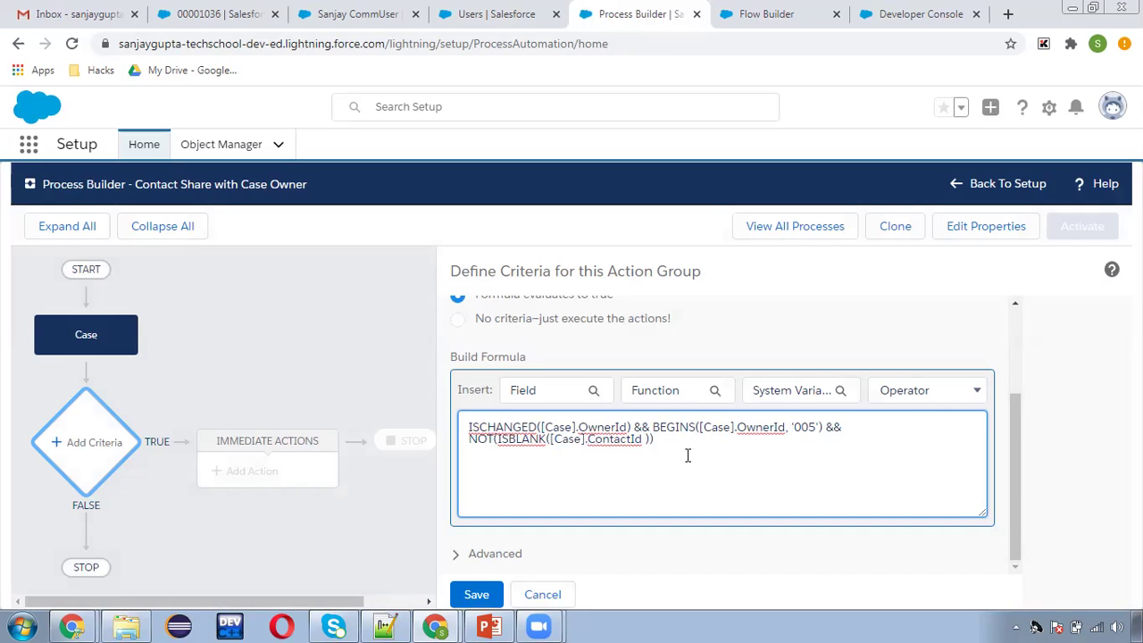
# - Name the criteria "Check Case Details" and save the criteria node
pyautogui.click(478, 595)
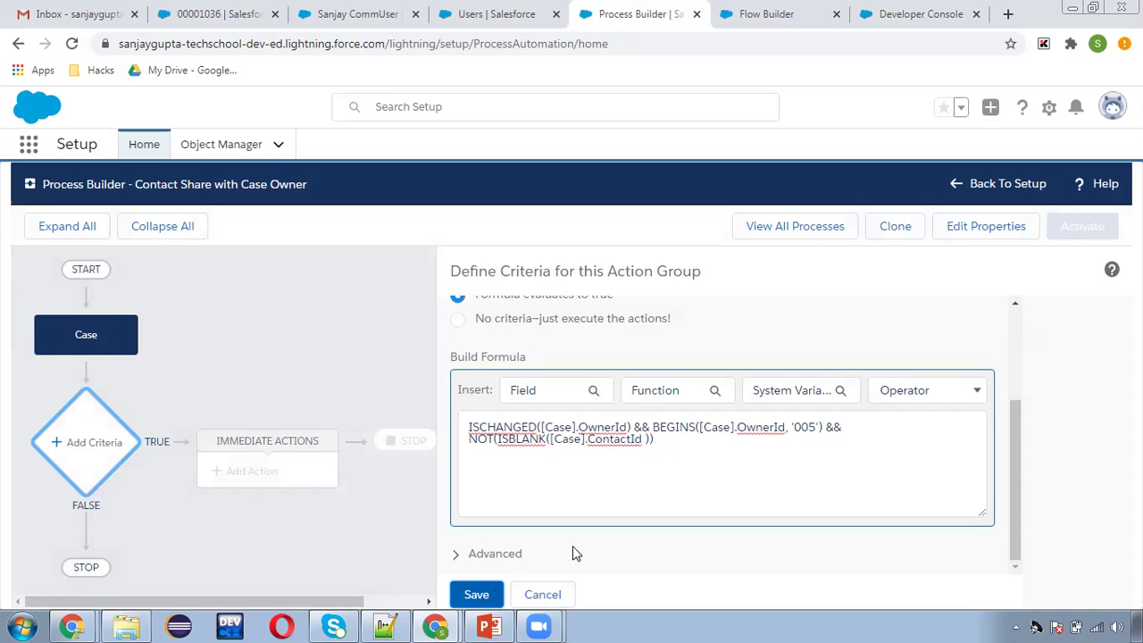
pyautogui.scroll(2, 573, 546)
pyautogui.click(514, 351)
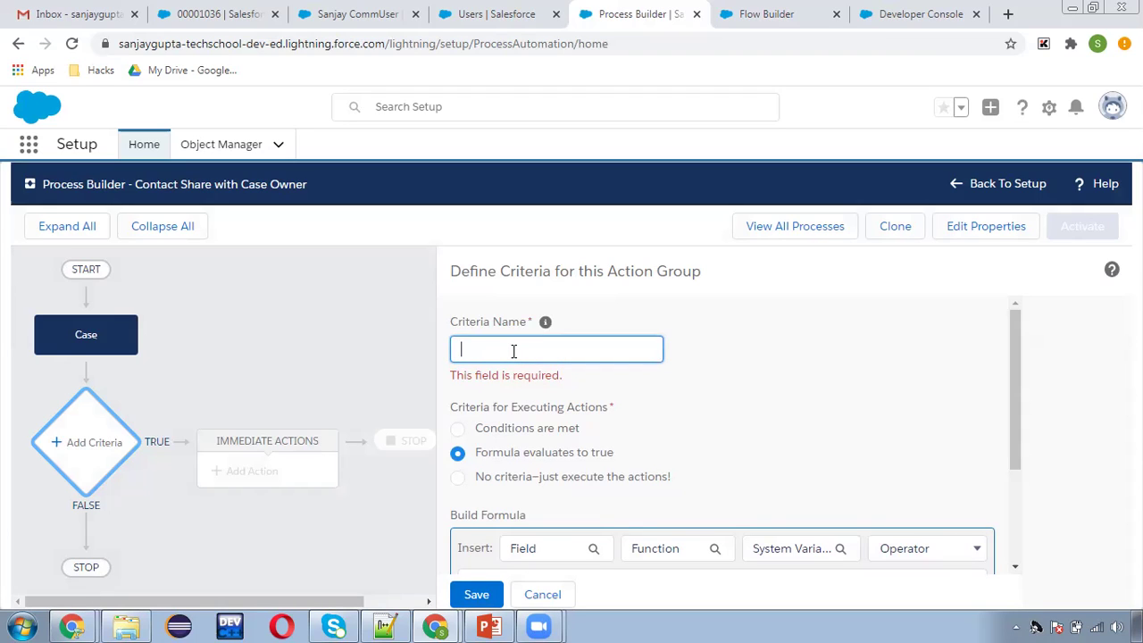
pyautogui.write('Check Case Details')
pyautogui.scroll(-3, 485, 414)
pyautogui.click(478, 592)
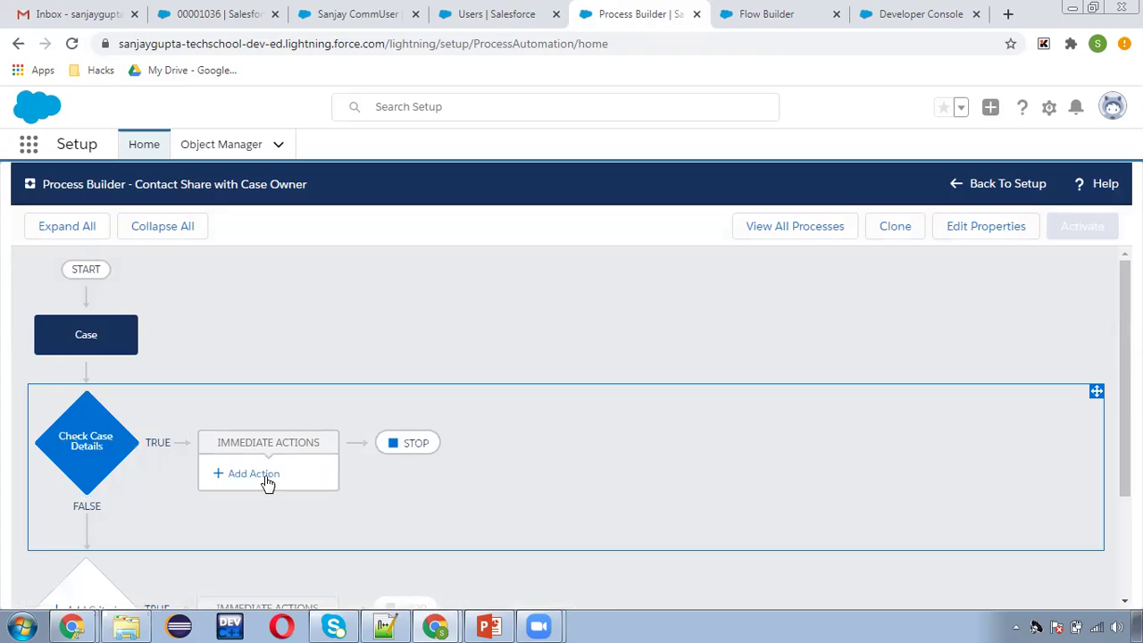
# - Add an immediate action of type Flows named "Call Flow" that runs the Contact Share flow
pyautogui.click(254, 474)
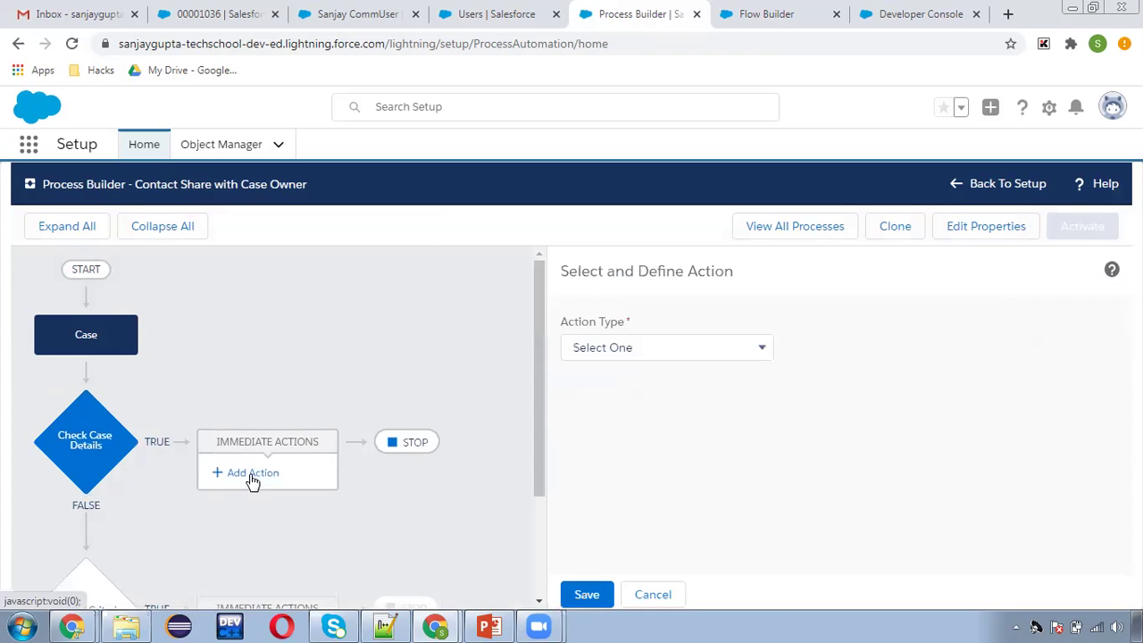
pyautogui.click(587, 353)
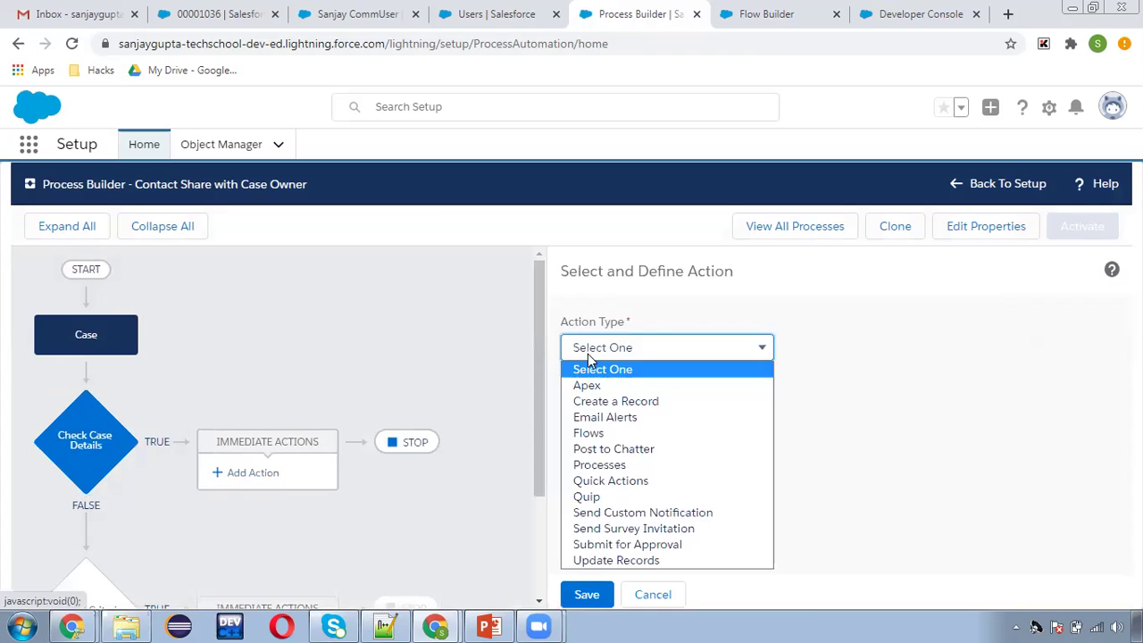
pyautogui.click(591, 433)
pyautogui.click(605, 410)
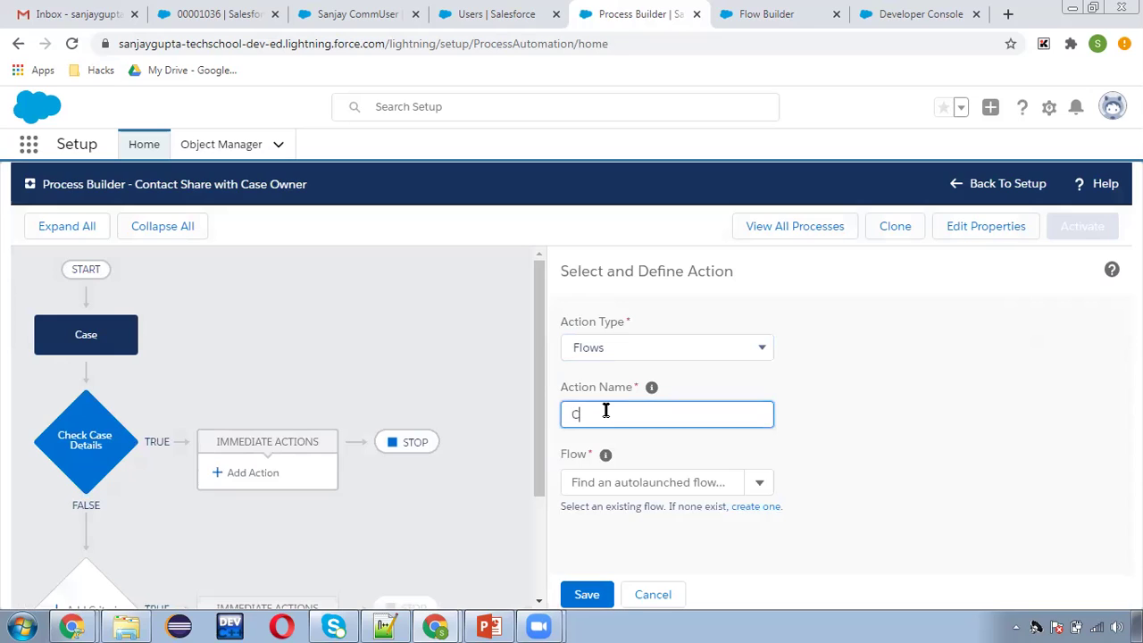
pyautogui.write('Call Flow')
pyautogui.click(598, 484)
pyautogui.click(609, 508)
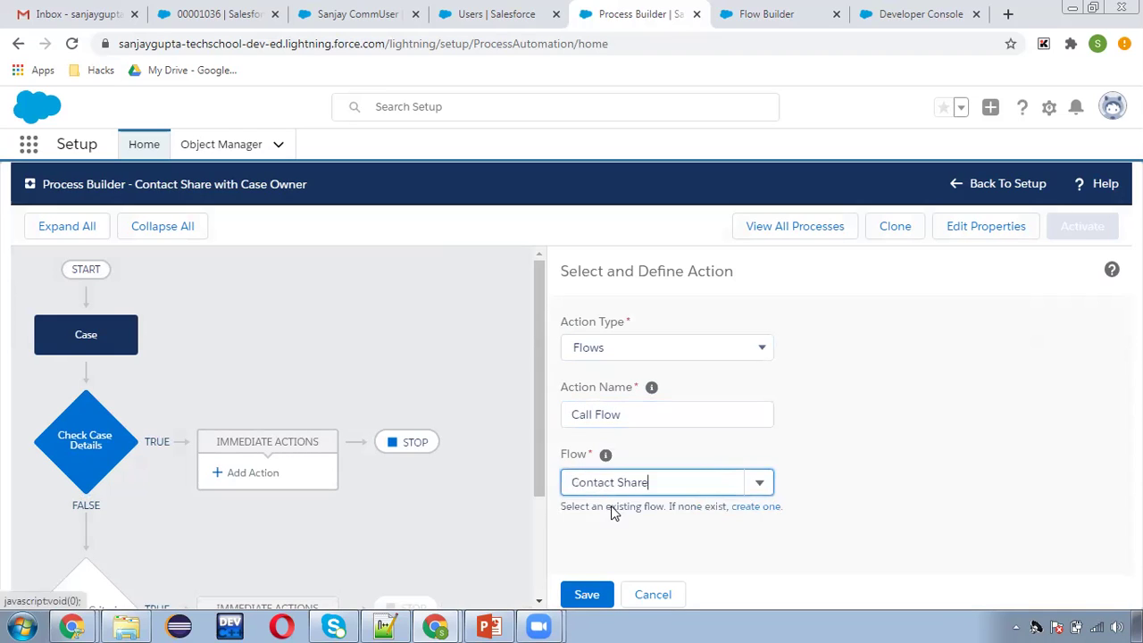
# - Add two flow variable rows to the action and assign them ownerId and contactId
pyautogui.scroll(-1, 860, 459)
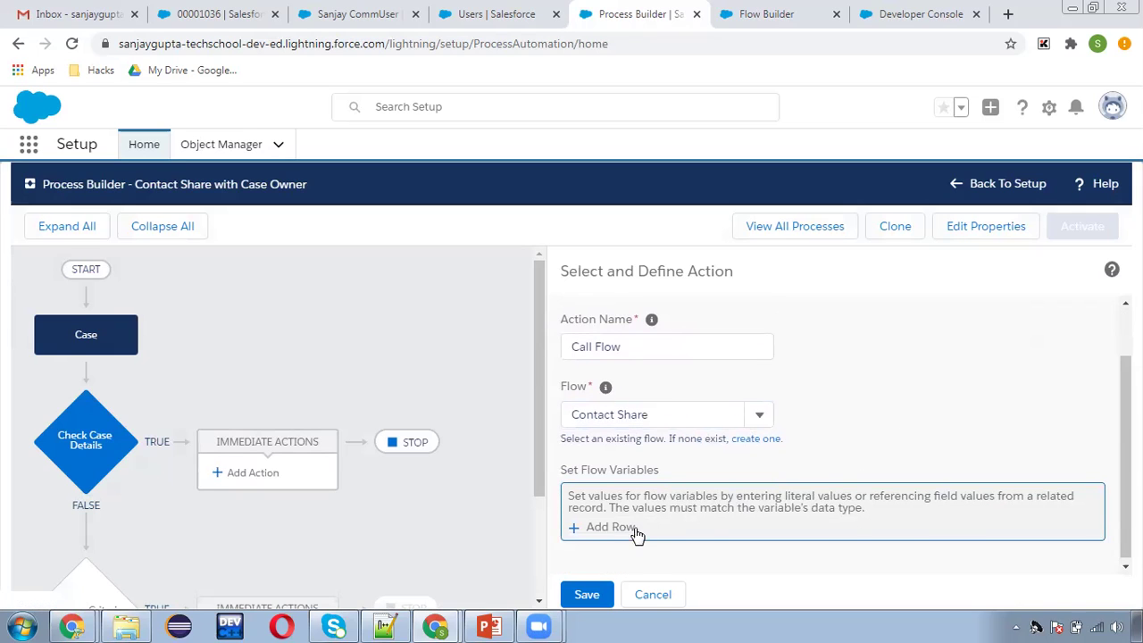
pyautogui.click(613, 530)
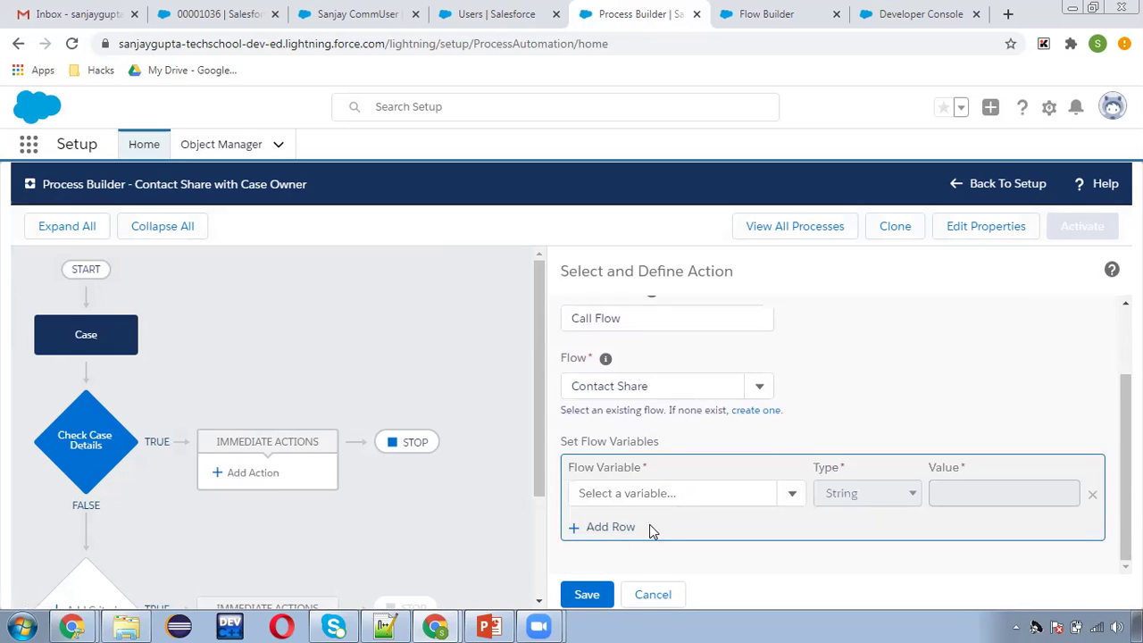
pyautogui.click(649, 527)
pyautogui.click(630, 464)
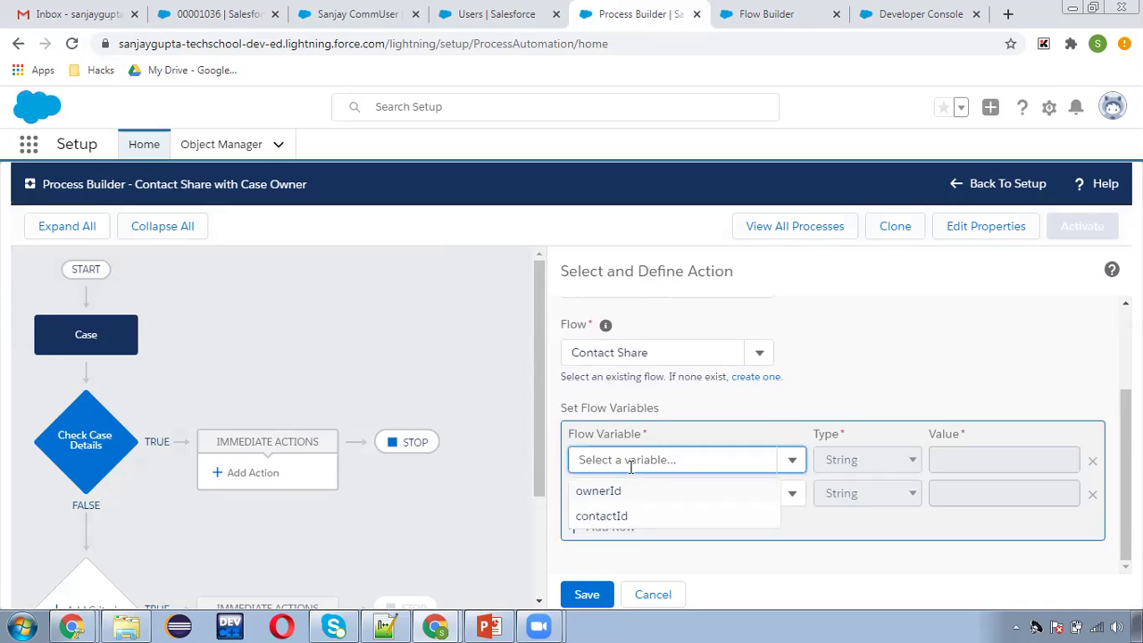
pyautogui.click(622, 491)
pyautogui.click(628, 496)
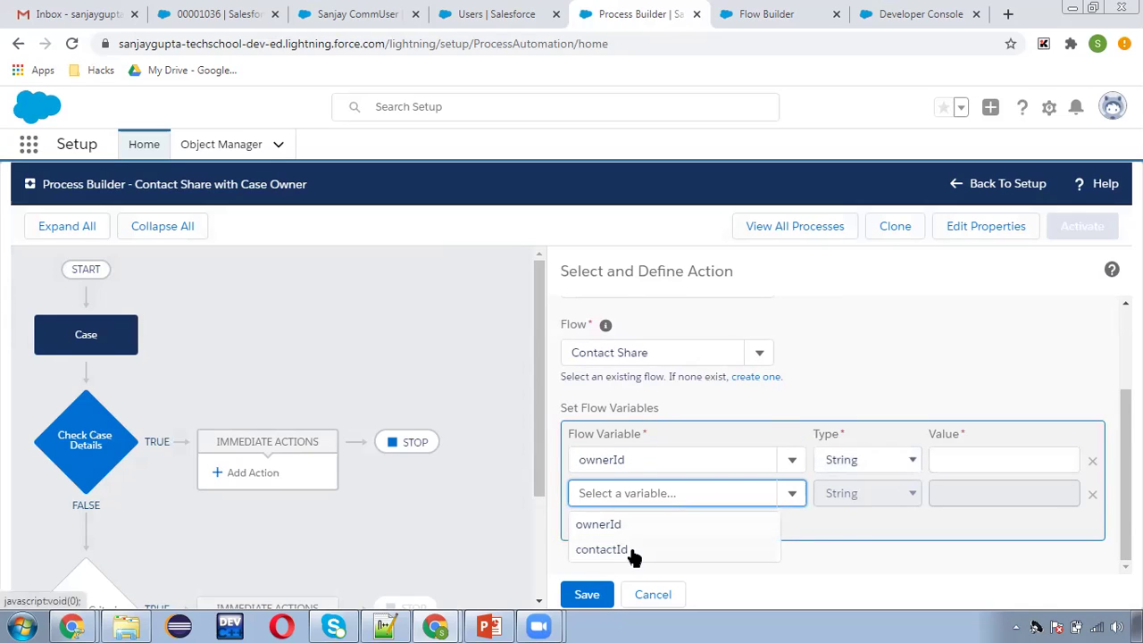
pyautogui.click(631, 551)
# - Set the ownerId flow variable's type to Field Reference and its value to the case's Owner ID field
pyautogui.click(880, 457)
pyautogui.click(863, 500)
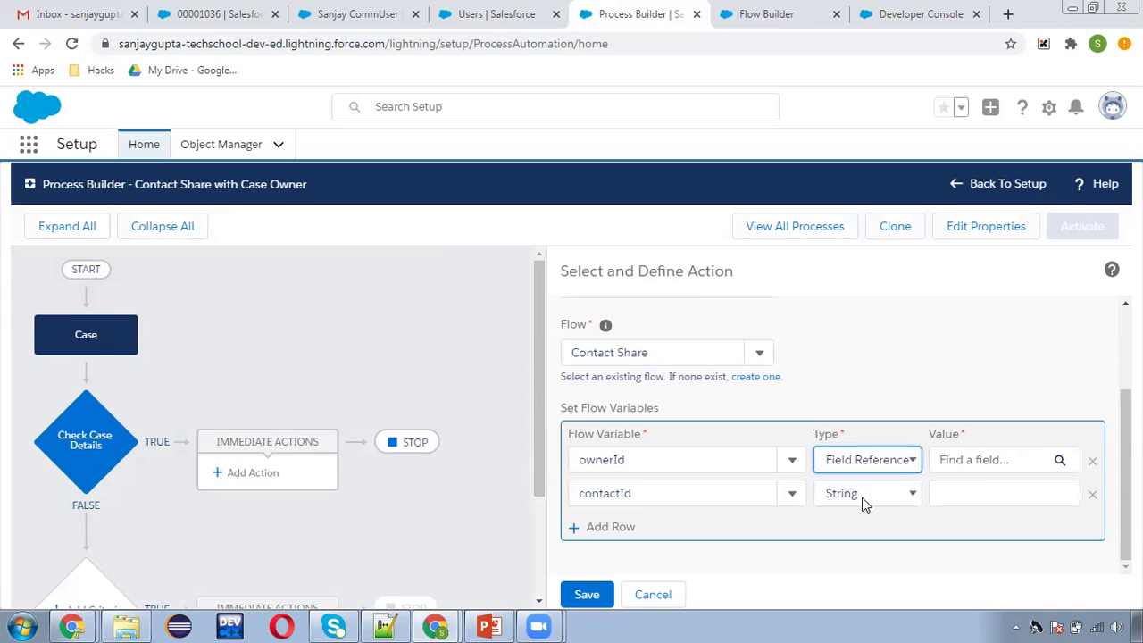
pyautogui.click(985, 461)
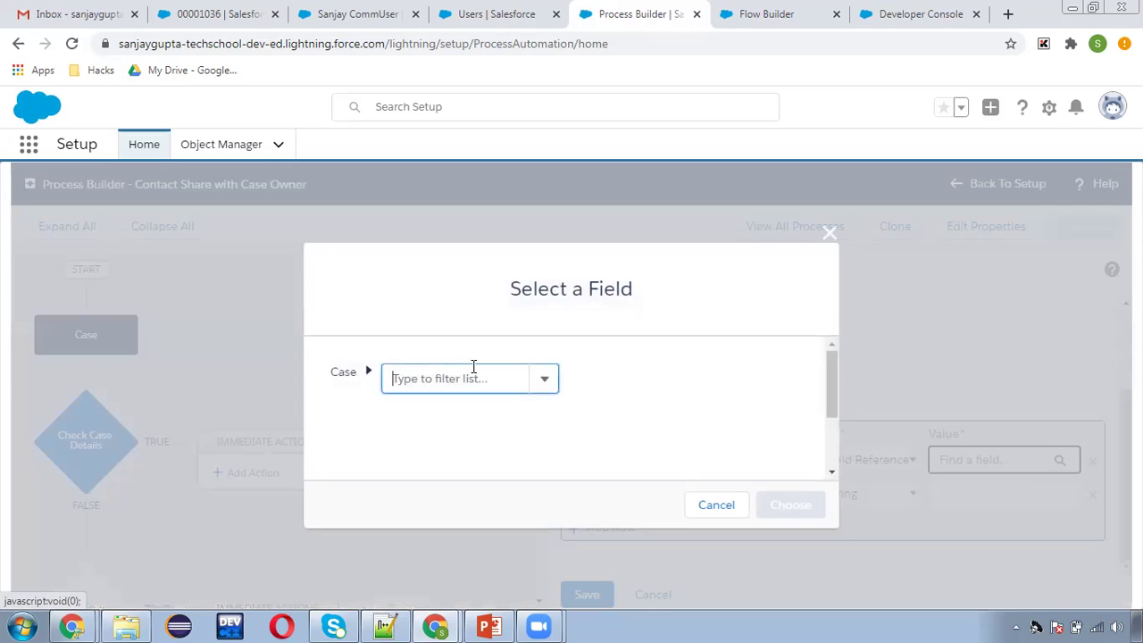
pyautogui.write('owner')
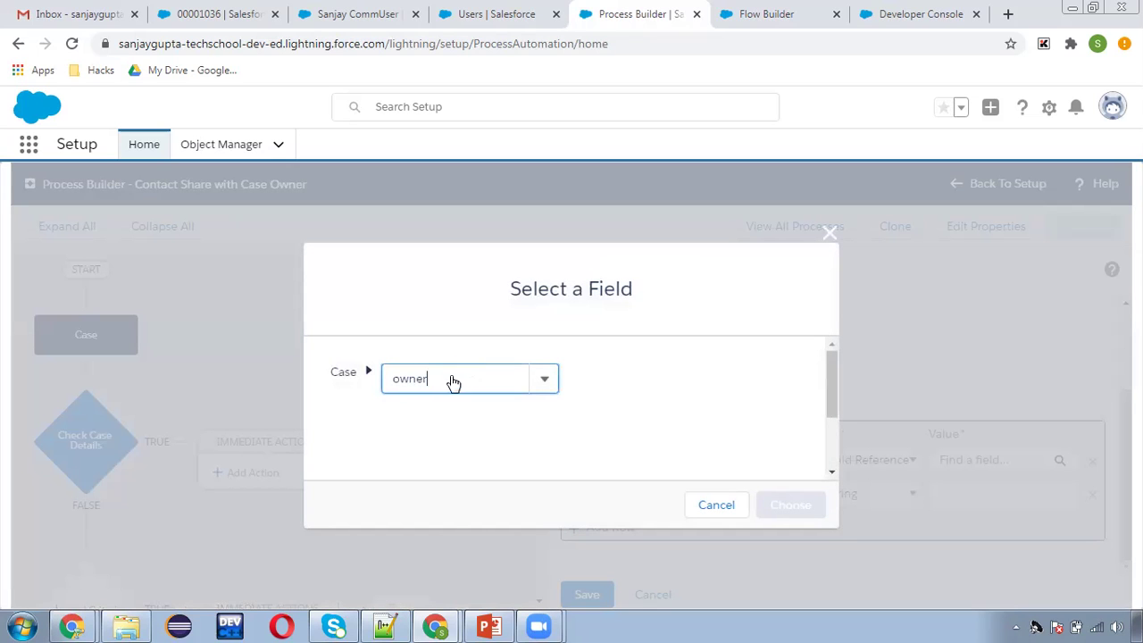
pyautogui.click(433, 460)
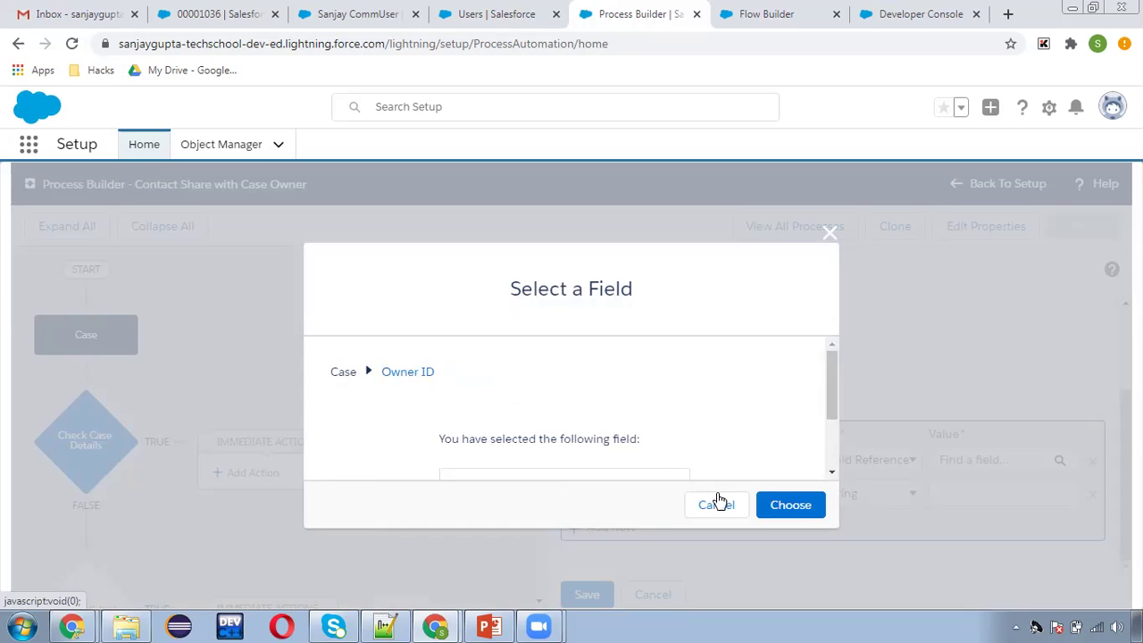
pyautogui.click(778, 508)
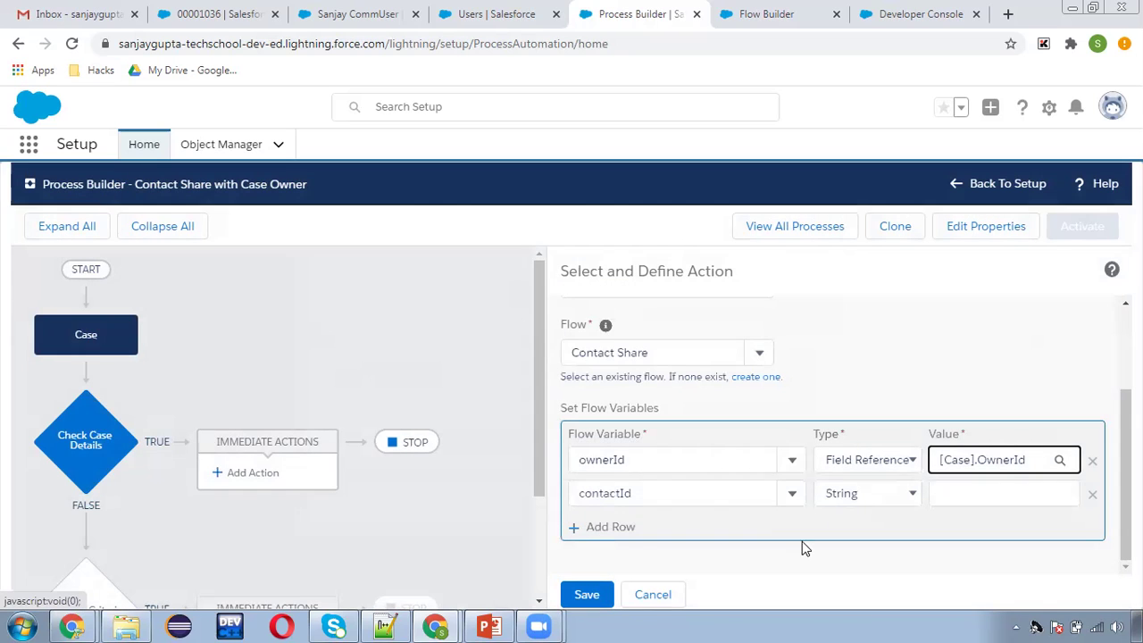
# - Set the contactId flow variable's type to Field Reference and its value to the case's Contact ID field
pyautogui.click(846, 494)
pyautogui.click(859, 532)
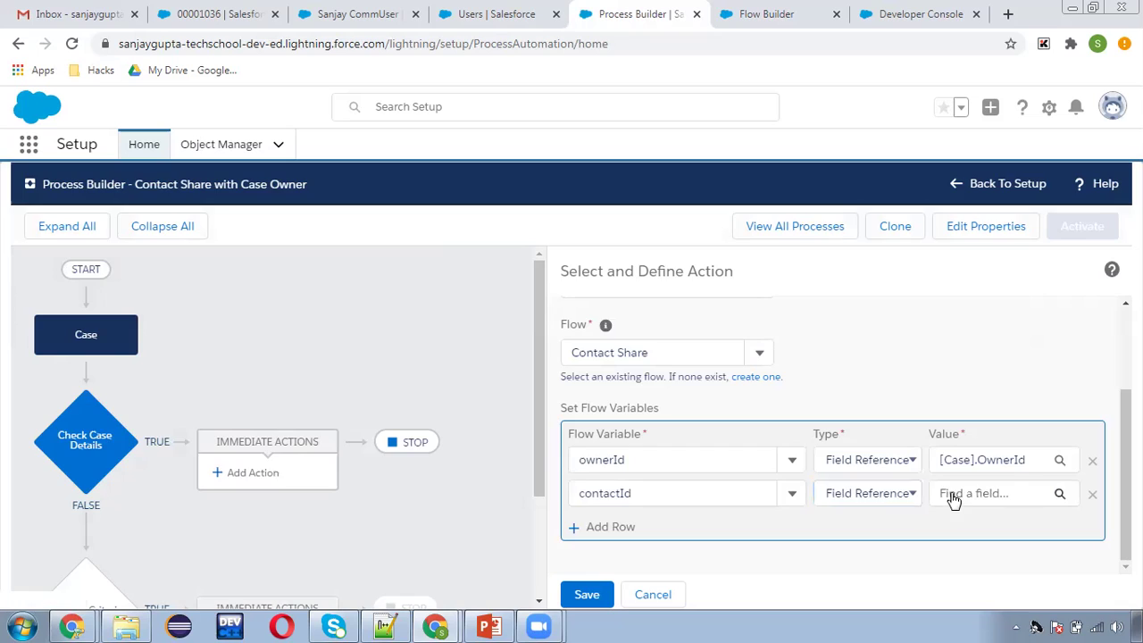
pyautogui.click(954, 500)
pyautogui.click(433, 375)
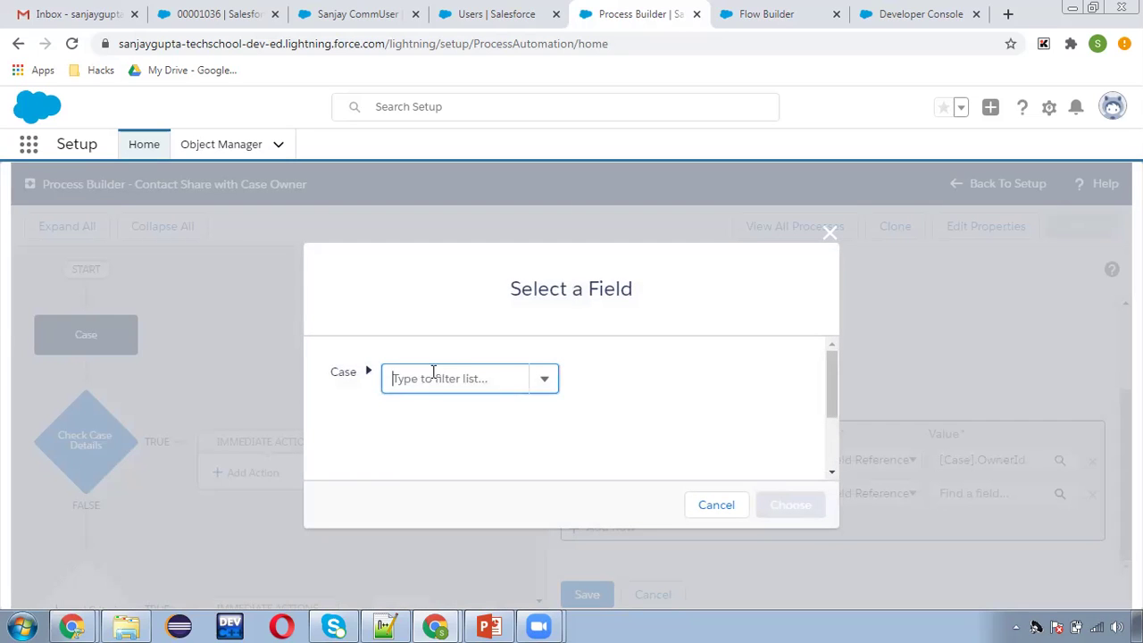
pyautogui.write('contact')
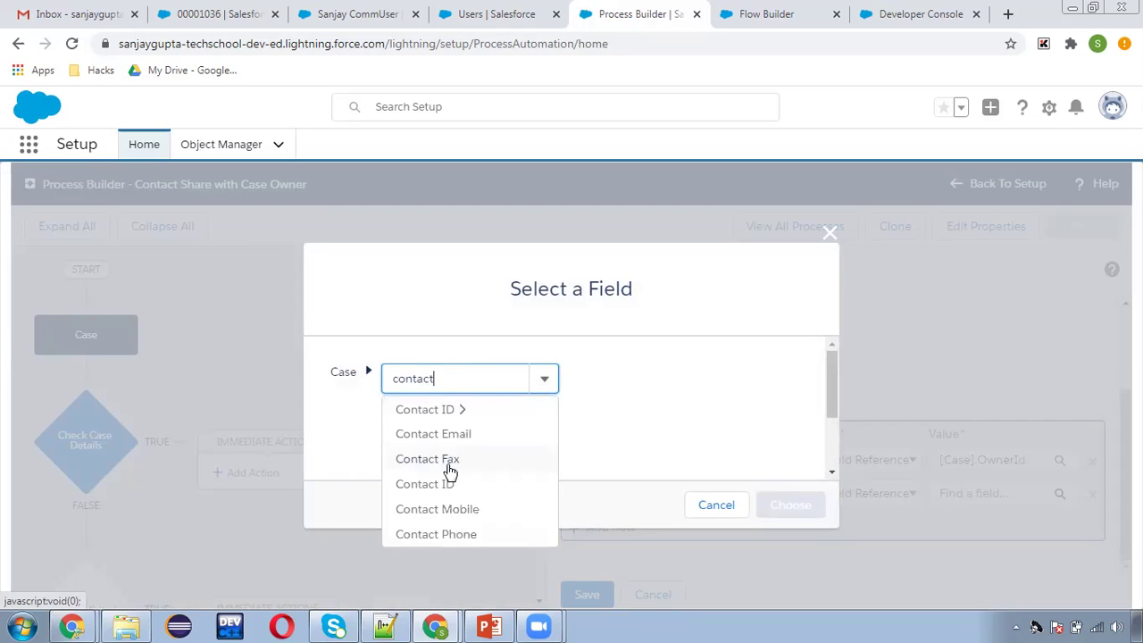
pyautogui.click(446, 484)
pyautogui.click(778, 505)
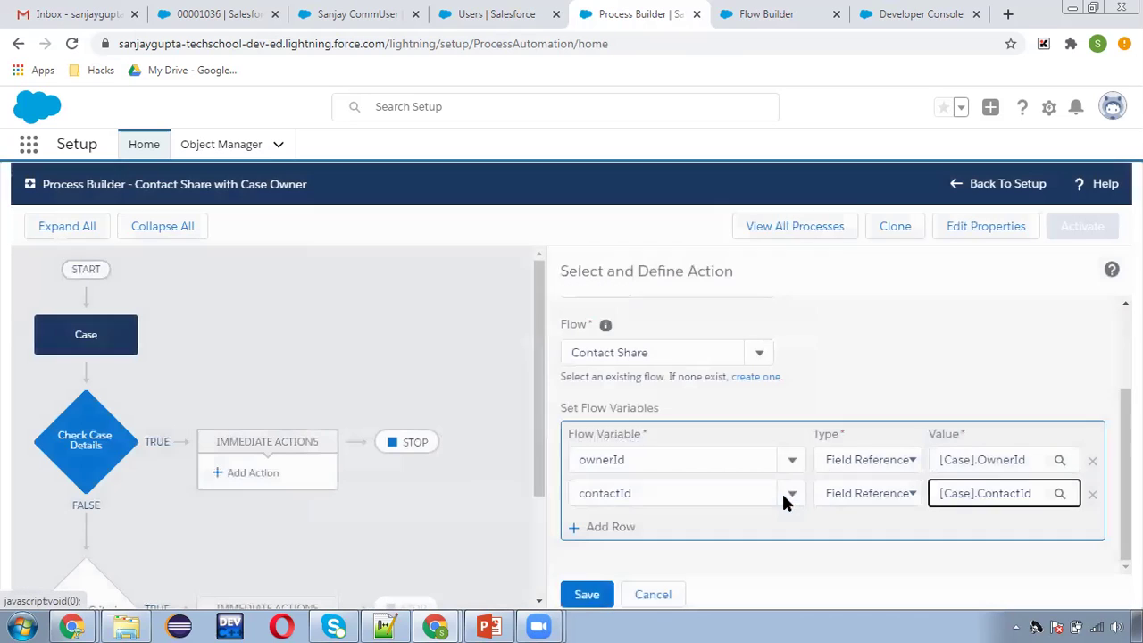
# - Save the Call Flow action and activate the Contact Share with Case Owner process
pyautogui.click(567, 594)
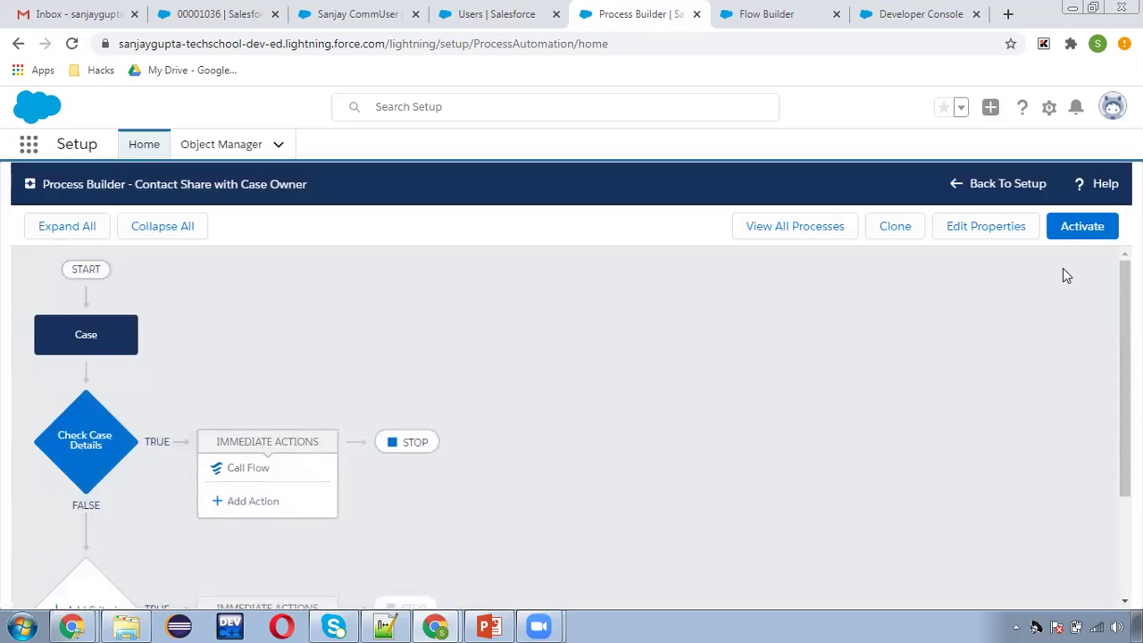
pyautogui.click(1082, 229)
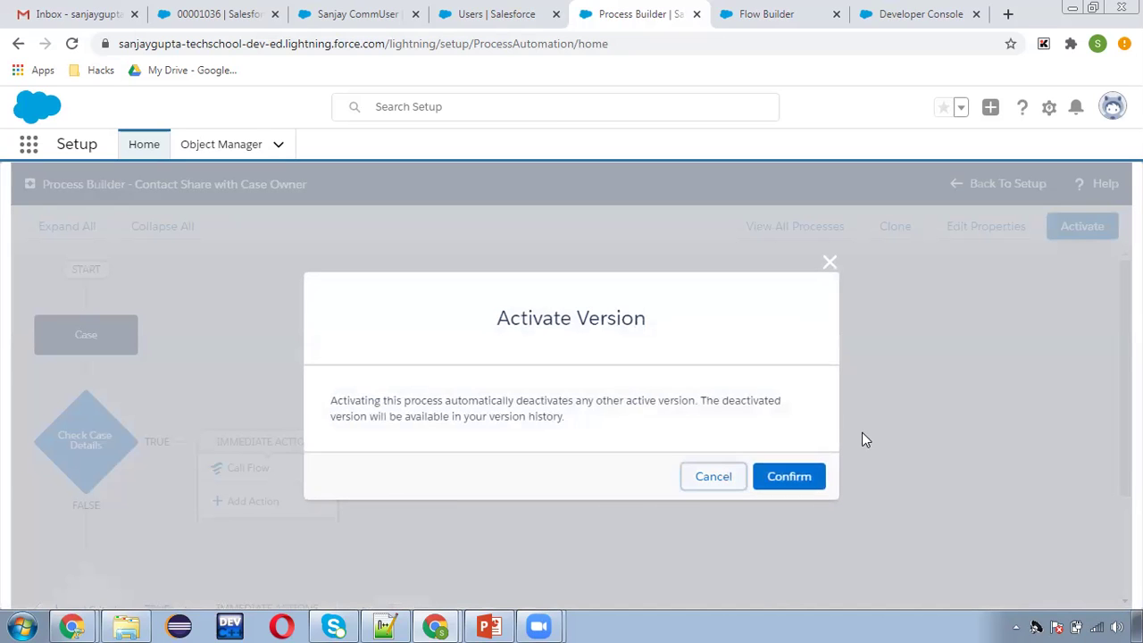
pyautogui.click(804, 478)
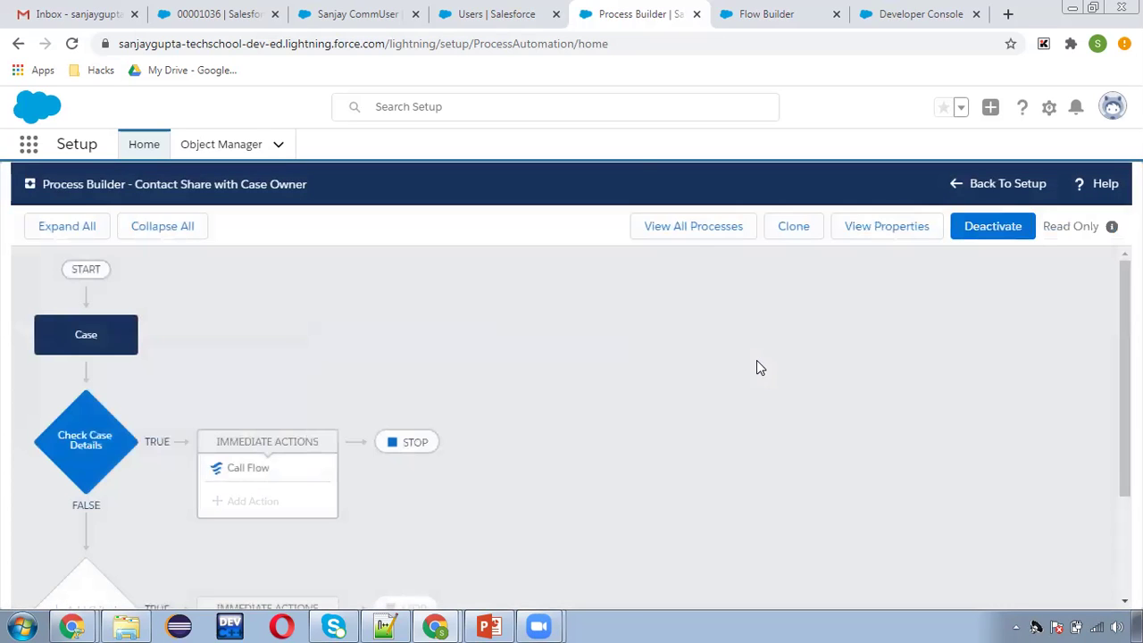
# - Go to the Service app session and open case 00001035 from the Cases list
pyautogui.click(494, 14)
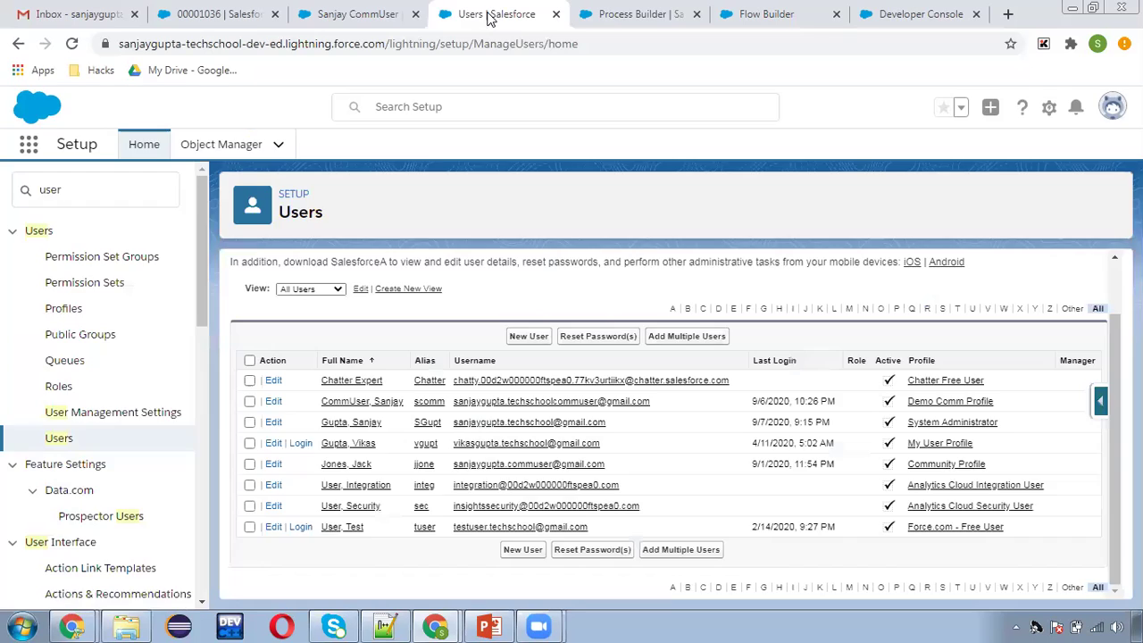
pyautogui.click(363, 15)
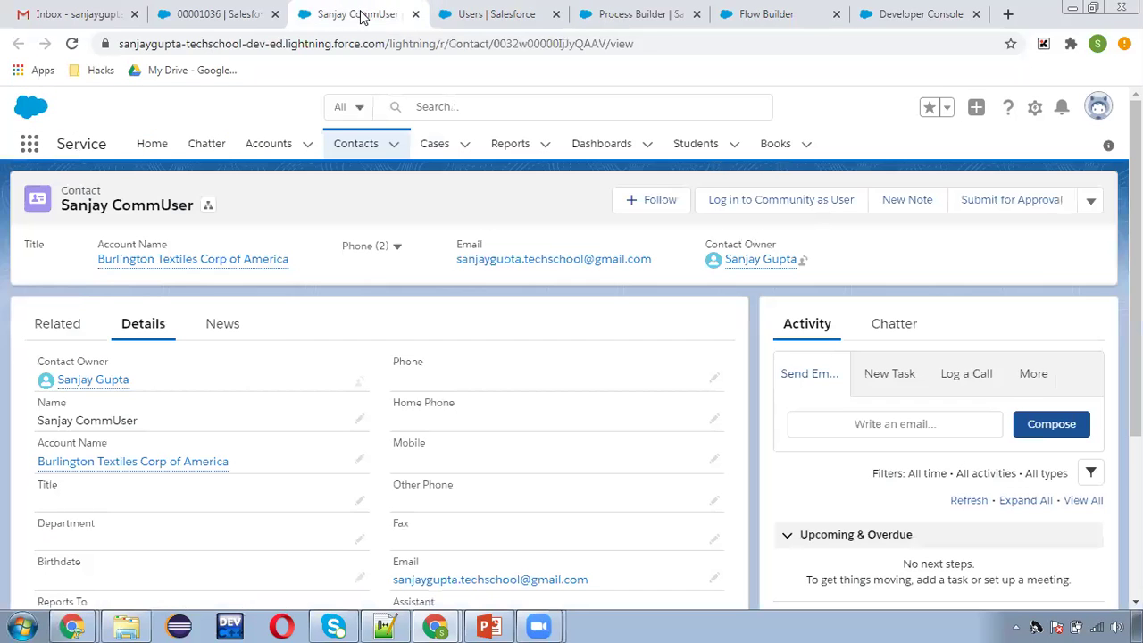
pyautogui.click(221, 15)
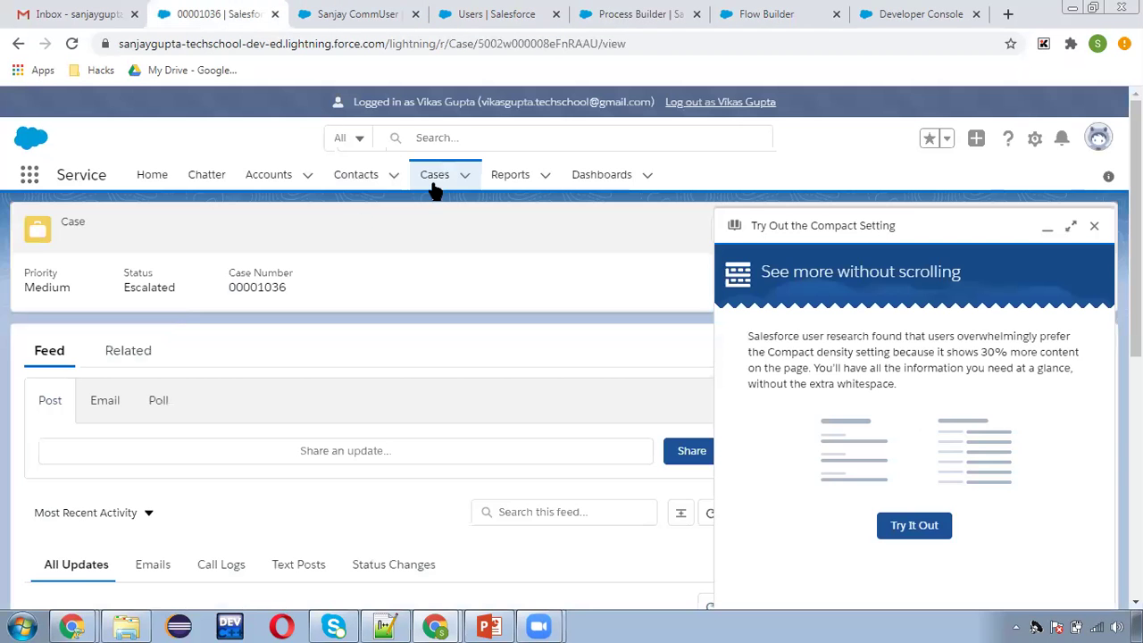
pyautogui.click(436, 174)
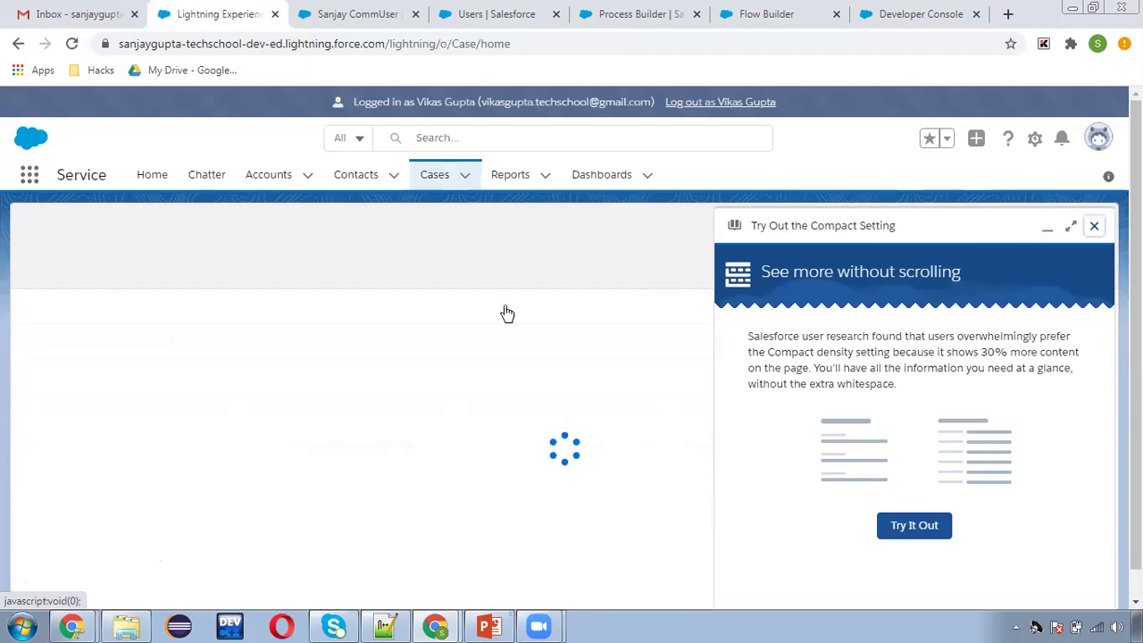
pyautogui.click(125, 353)
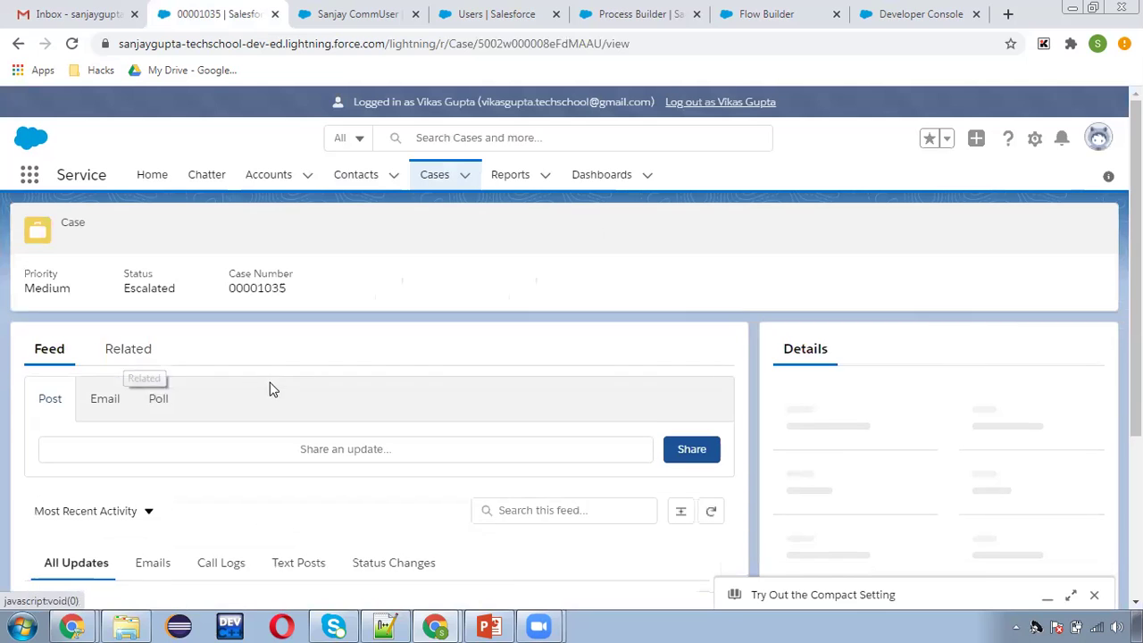
# - Set the case's Contact Name to the community user contact of Burlington Textiles and save the case
pyautogui.scroll(-1, 884, 418)
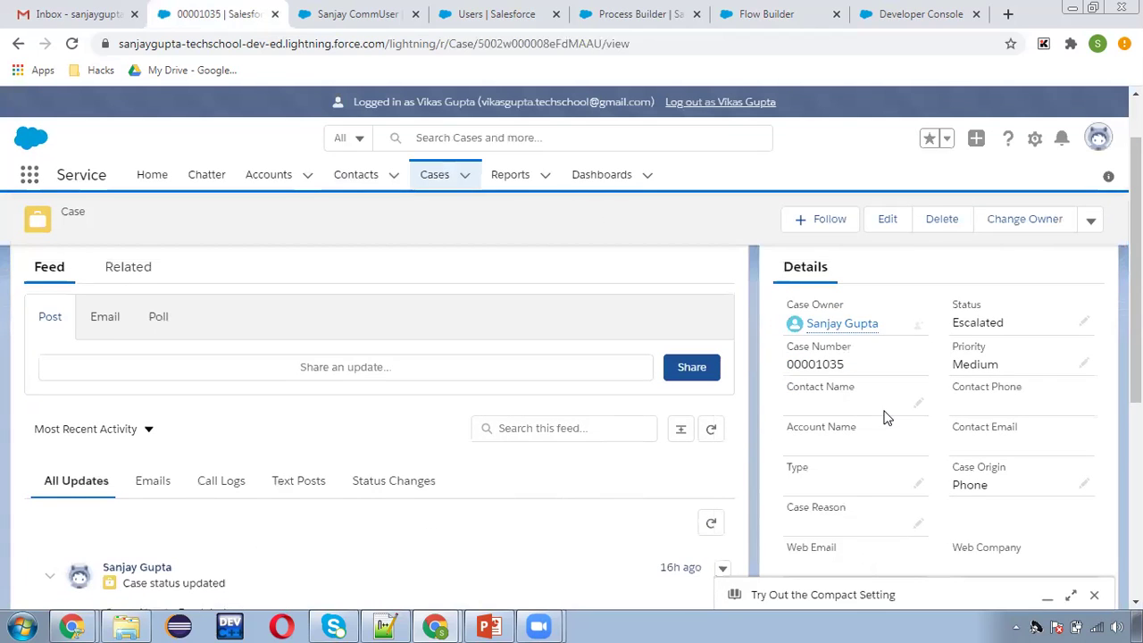
pyautogui.moveTo(870, 323)
pyautogui.click(918, 405)
pyautogui.scroll(-1, 912, 409)
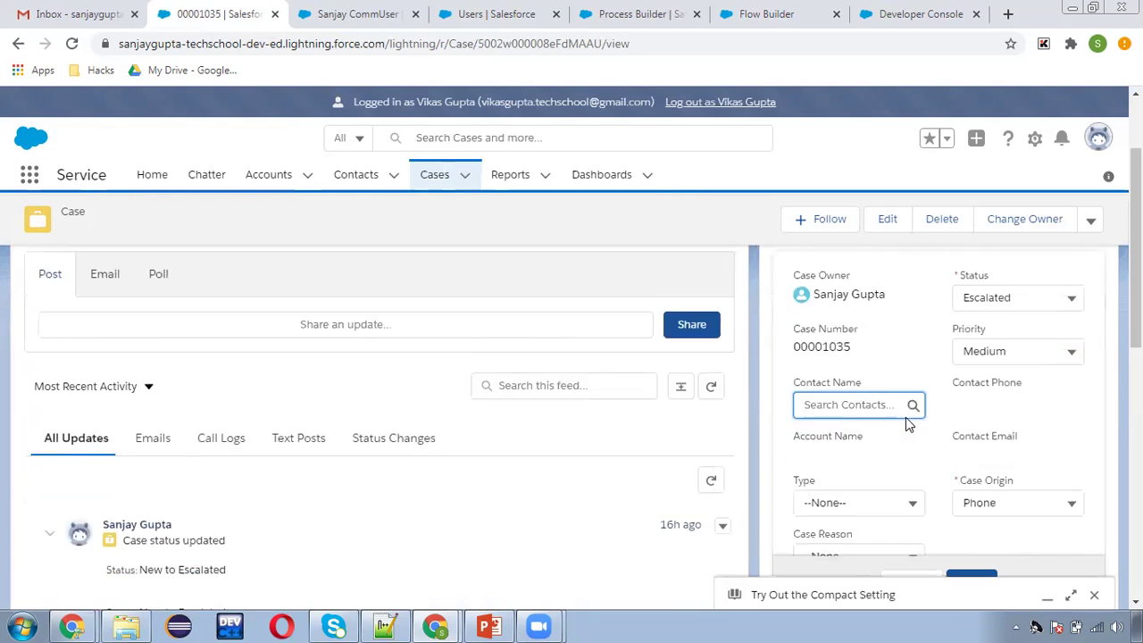
pyautogui.click(829, 369)
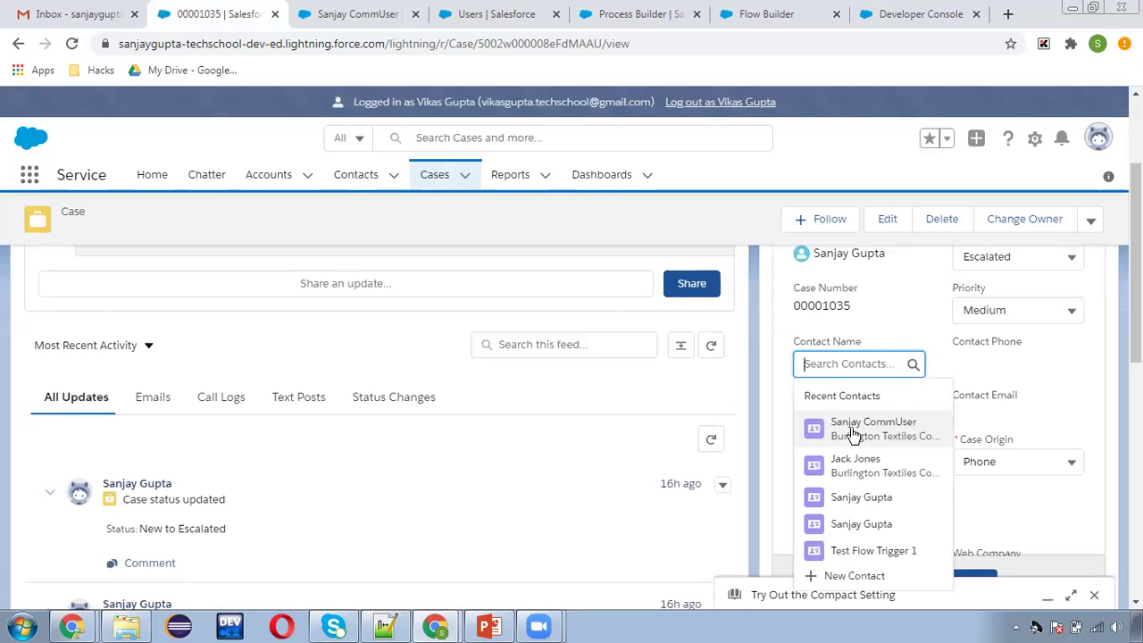
pyautogui.click(846, 429)
pyautogui.scroll(-3, 971, 543)
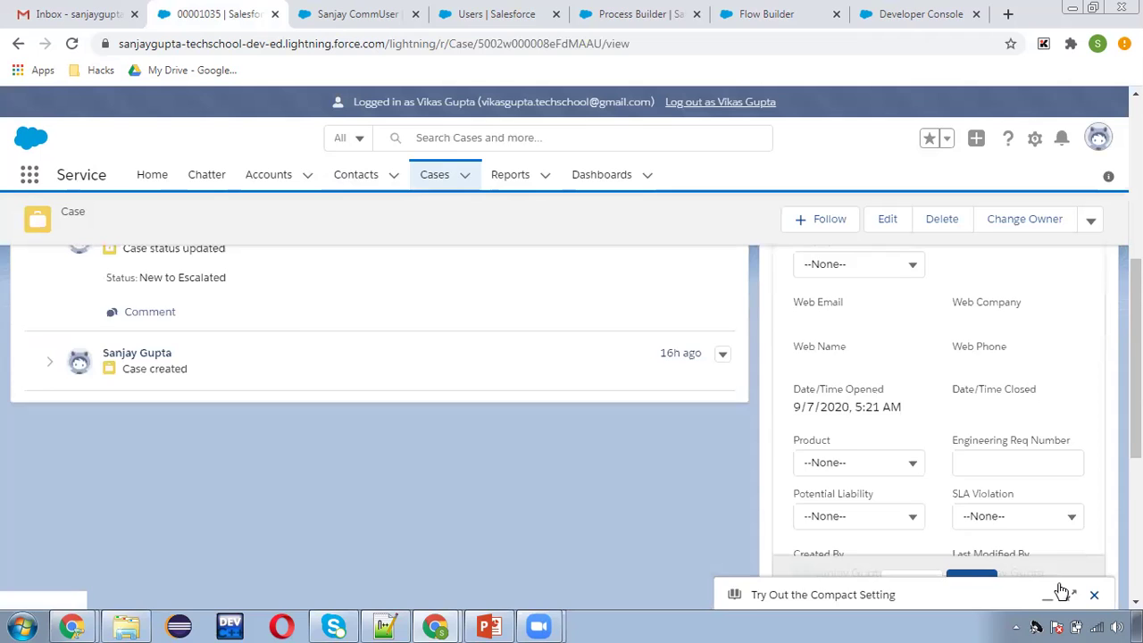
pyautogui.click(1094, 594)
pyautogui.scroll(3, 995, 589)
pyautogui.click(982, 585)
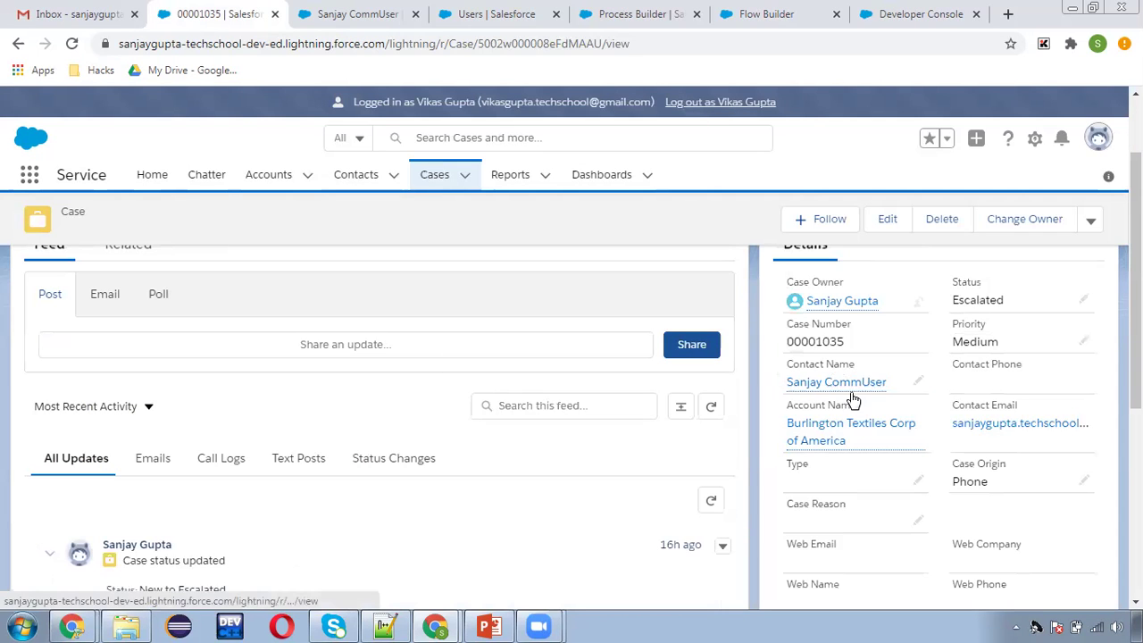
# - Check the contact's owner on its record, and change the owner of case 00001035 to the user with the My User Profile profile
pyautogui.moveTo(852, 388)
pyautogui.click(357, 13)
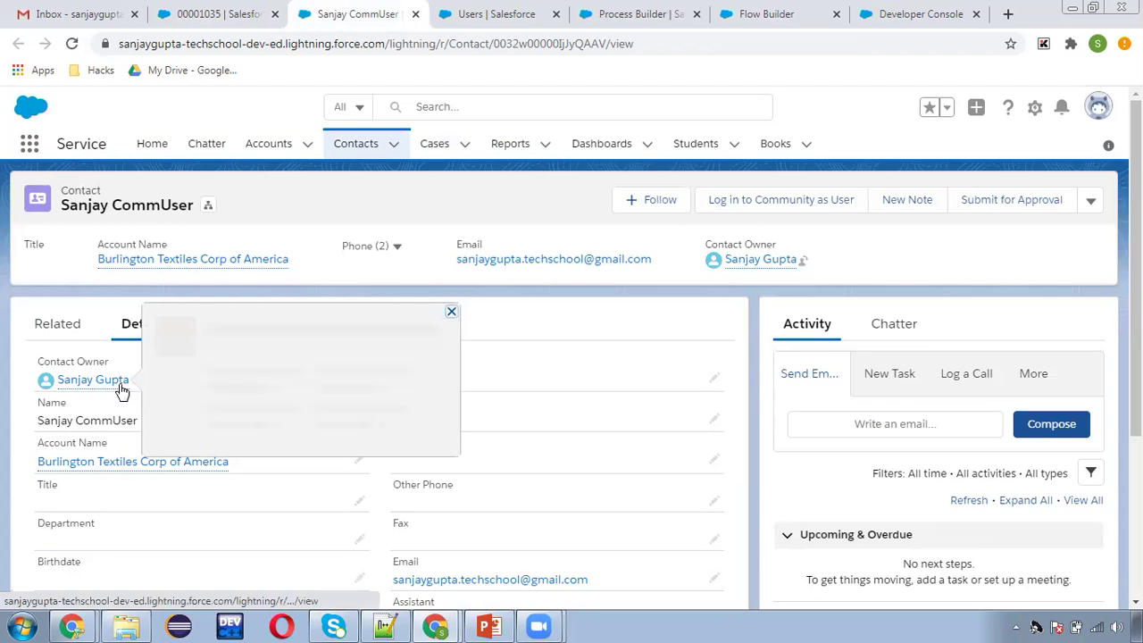
pyautogui.click(230, 16)
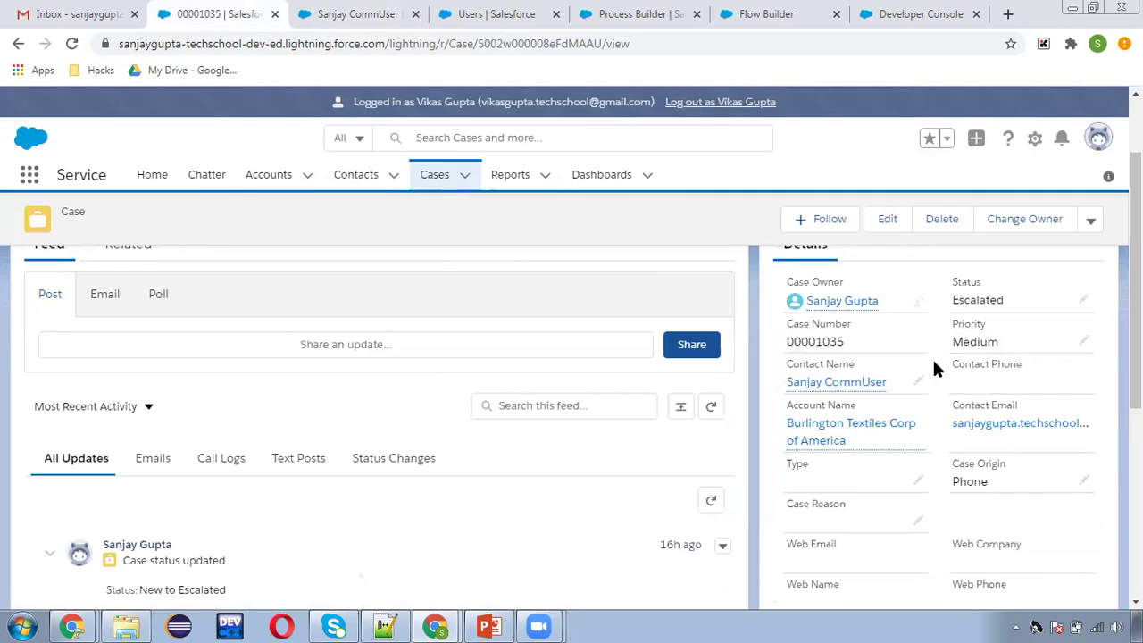
pyautogui.click(917, 305)
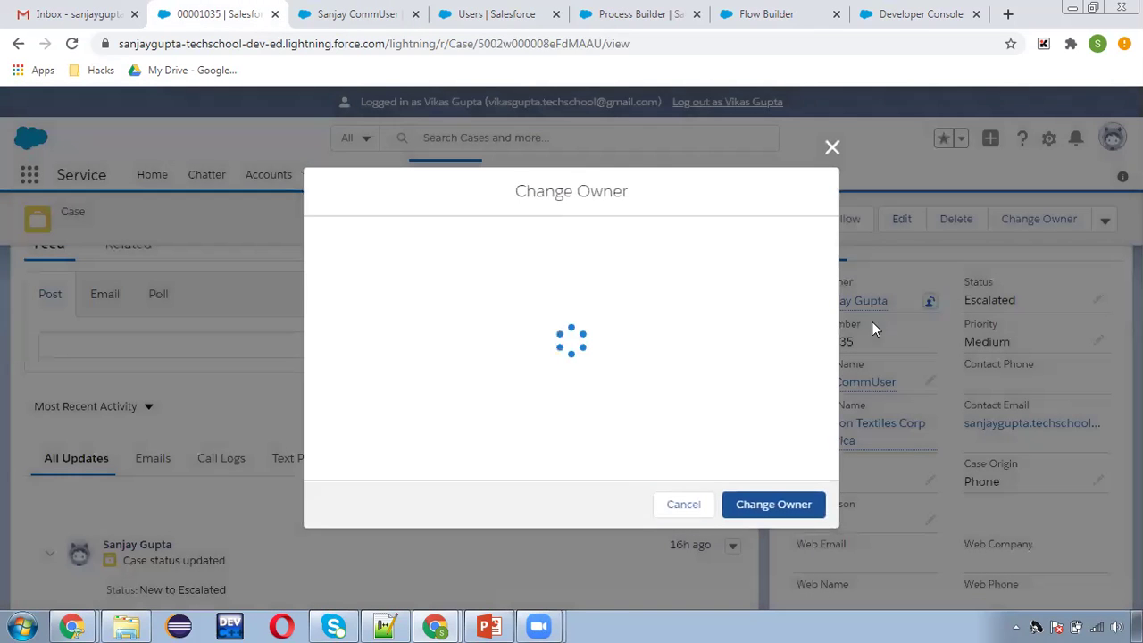
pyautogui.click(462, 259)
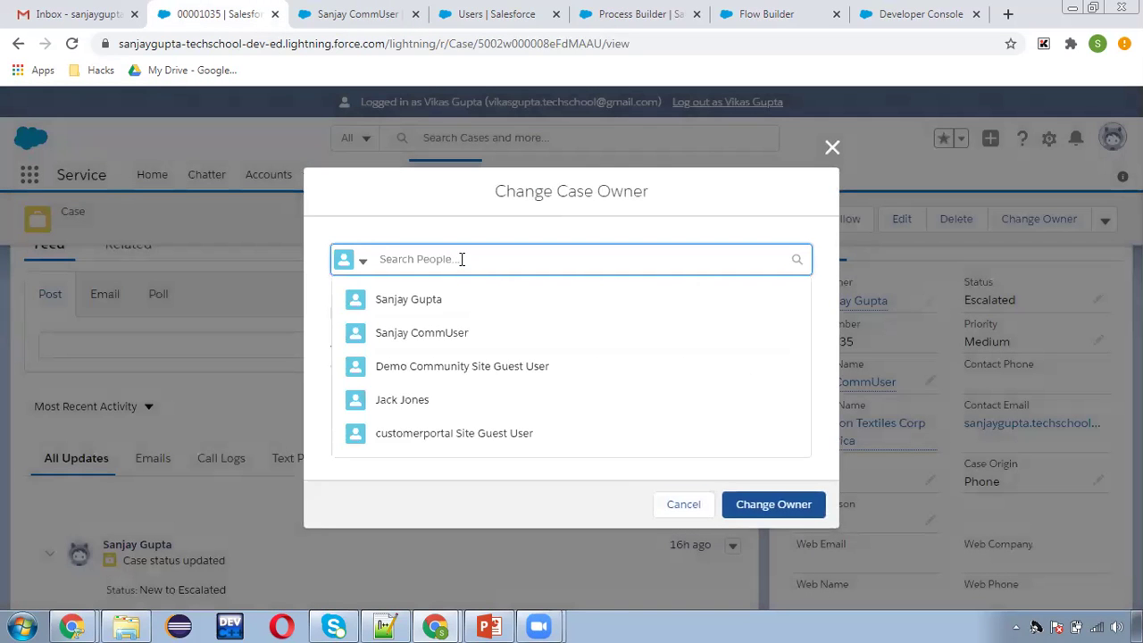
pyautogui.write('vikas')
pyautogui.click(422, 327)
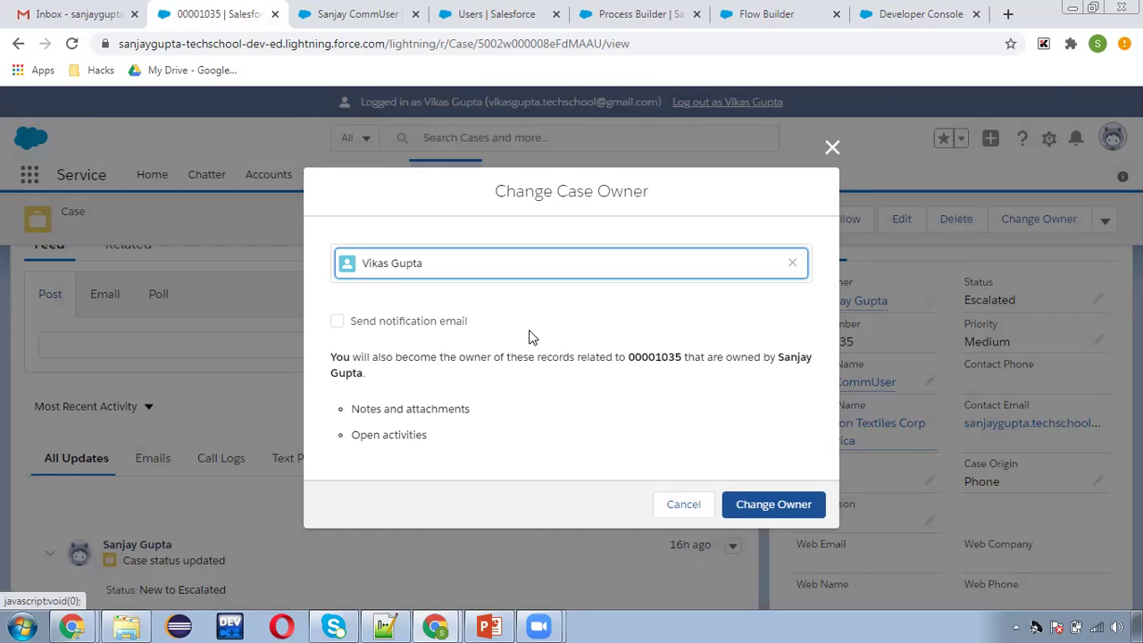
pyautogui.click(757, 517)
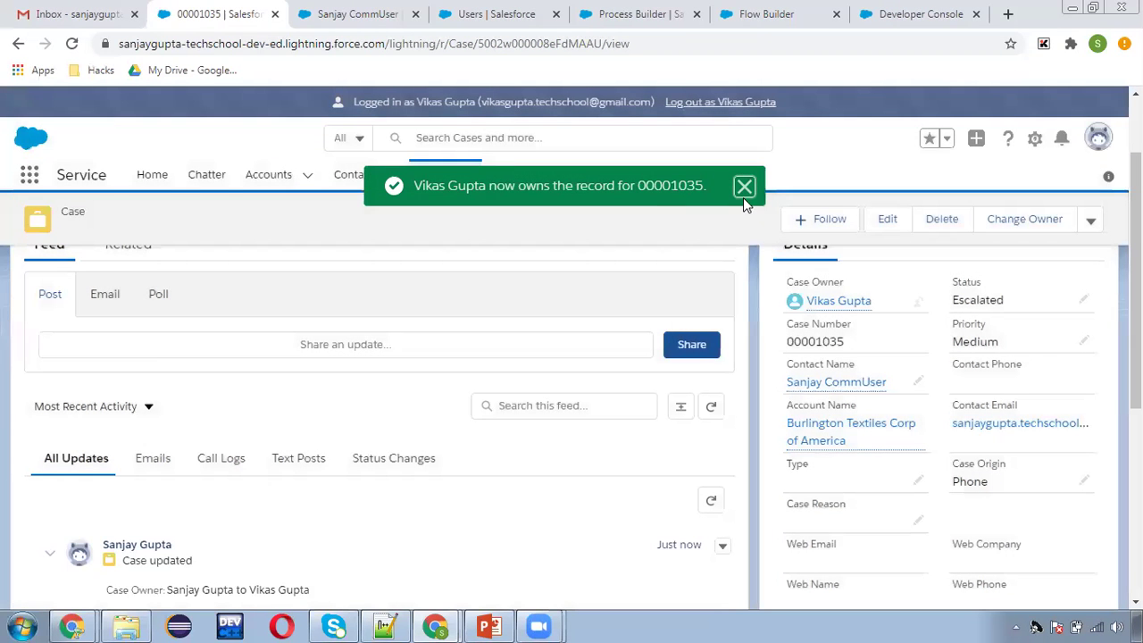
pyautogui.click(743, 189)
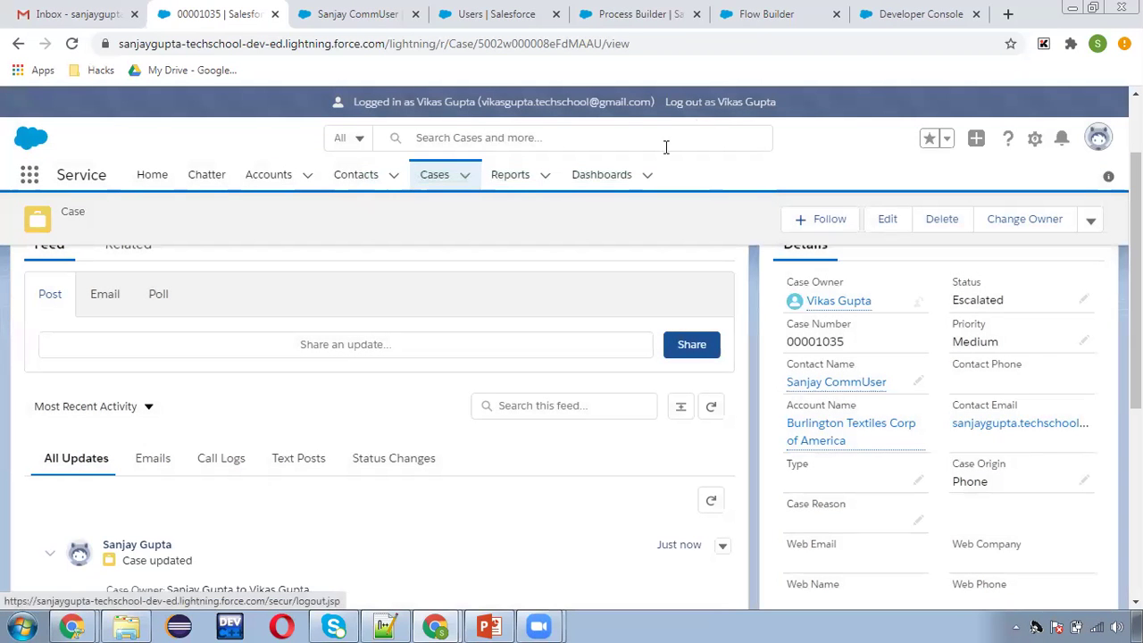
# - Log in as the new case owner from the Users list in Setup and open the Cases list
pyautogui.click(368, 16)
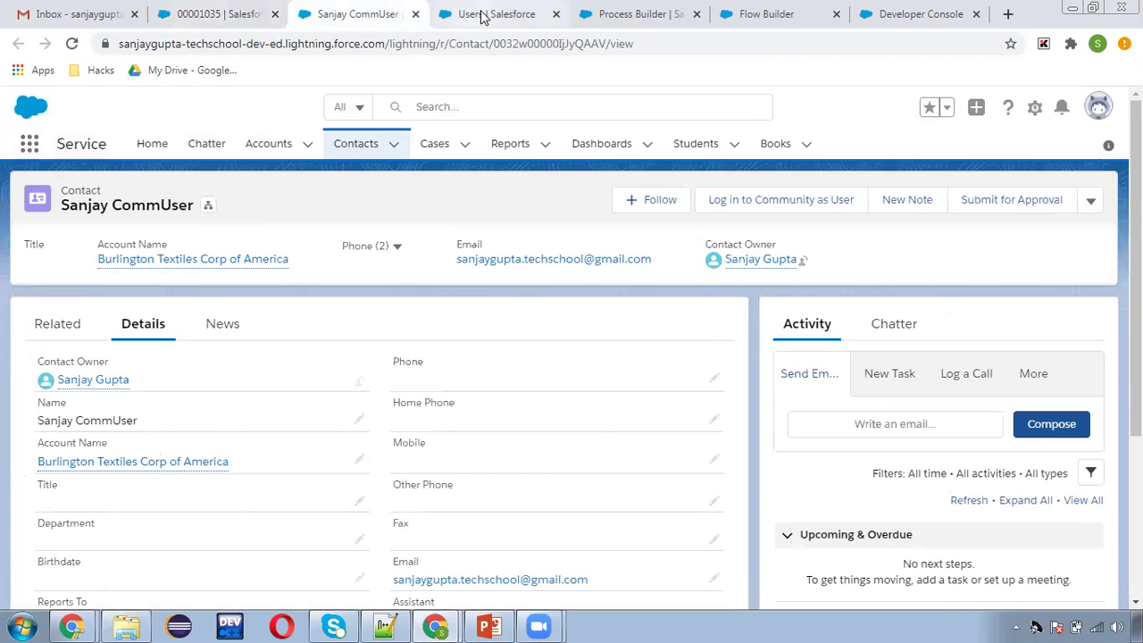
pyautogui.click(630, 16)
pyautogui.click(750, 13)
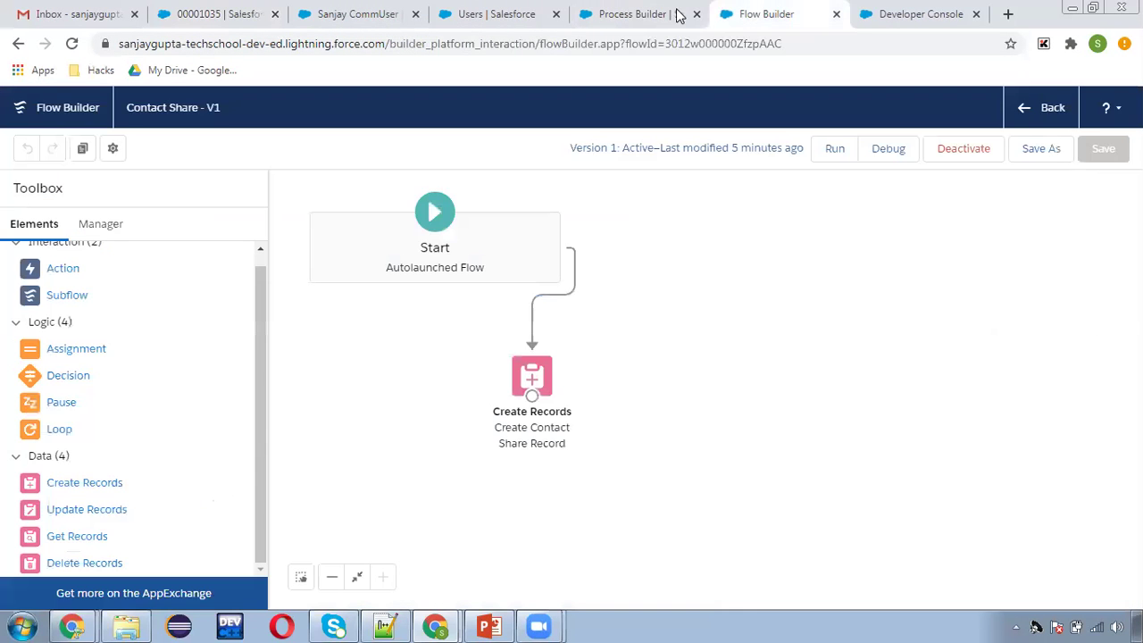
pyautogui.click(350, 16)
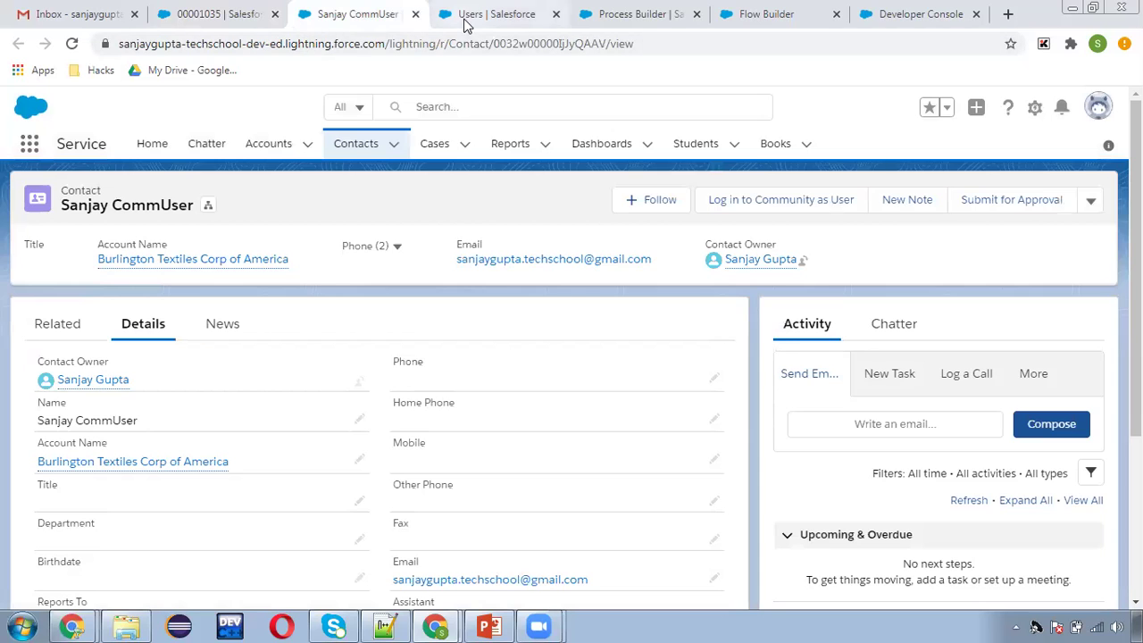
pyautogui.click(239, 13)
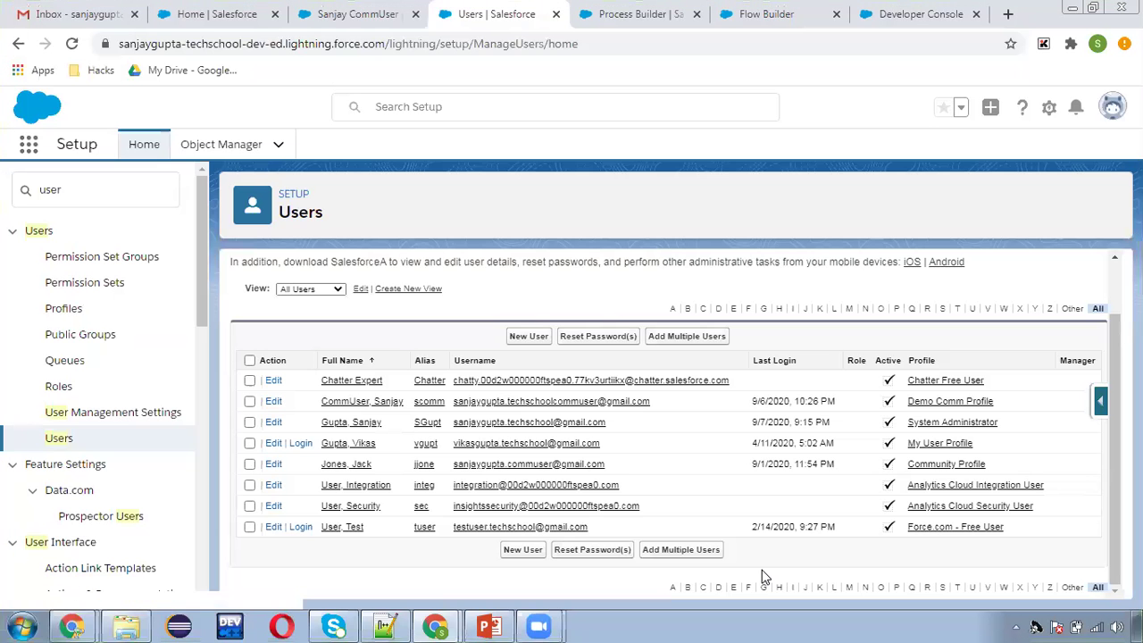
pyautogui.click(301, 443)
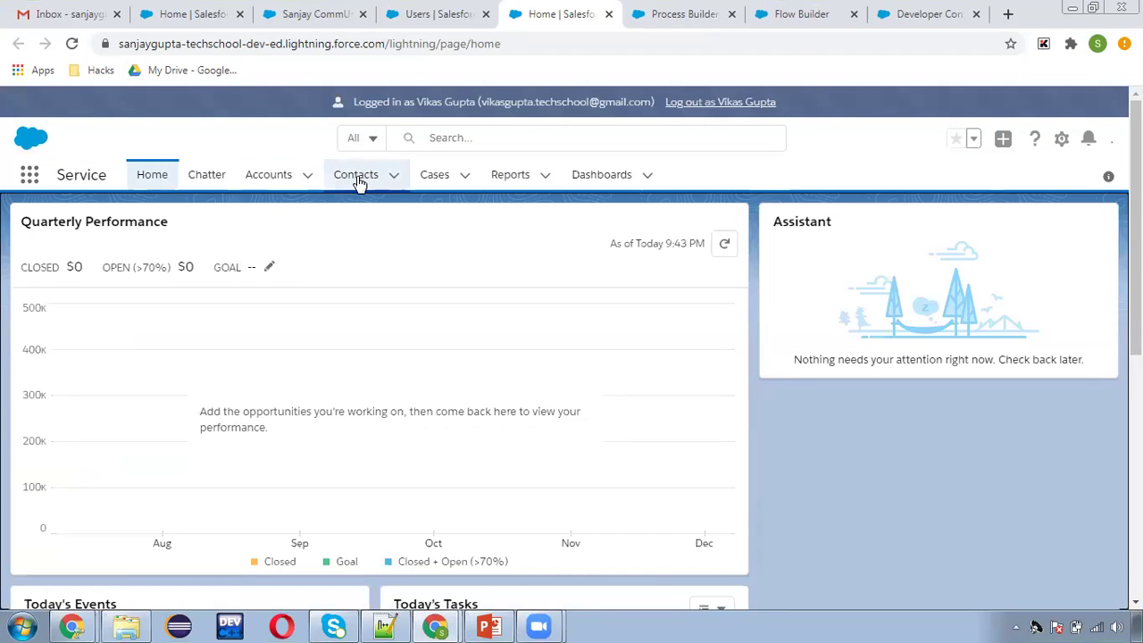
pyautogui.click(434, 179)
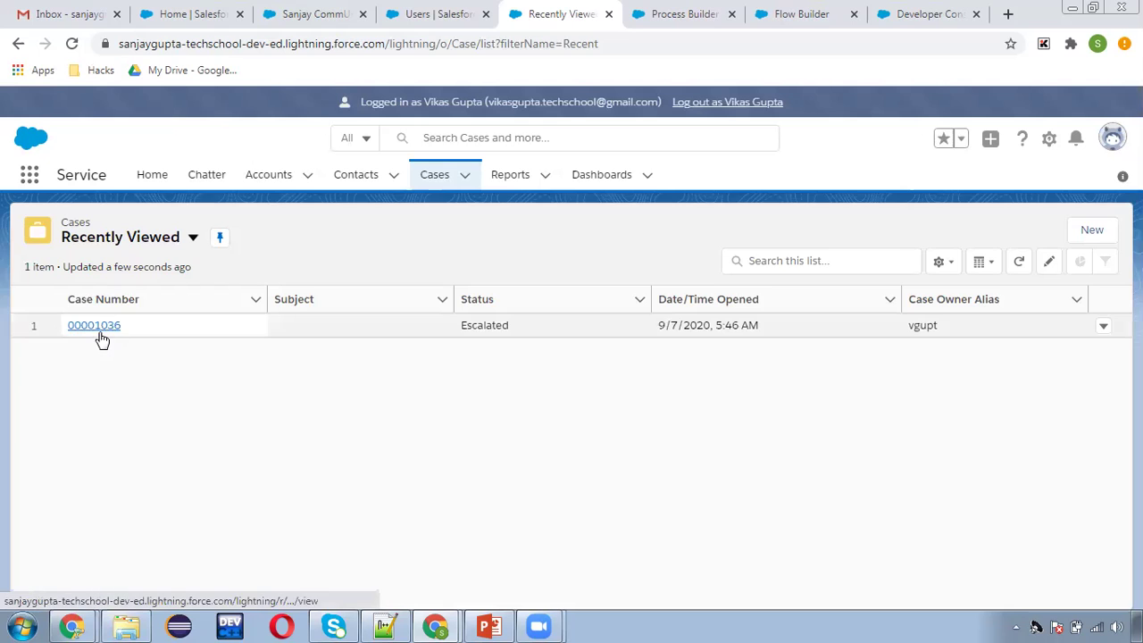
# - Open case 00001035 from the All Open Cases list, examine its contact's details as the case owner, and return to the Cases list
pyautogui.click(192, 238)
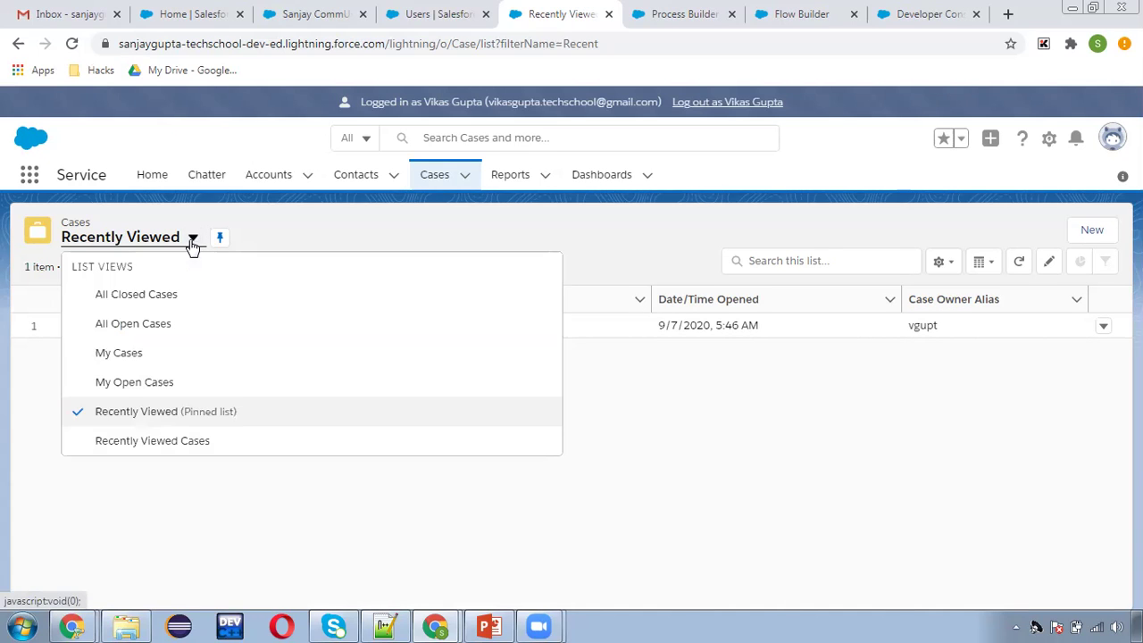
pyautogui.click(140, 327)
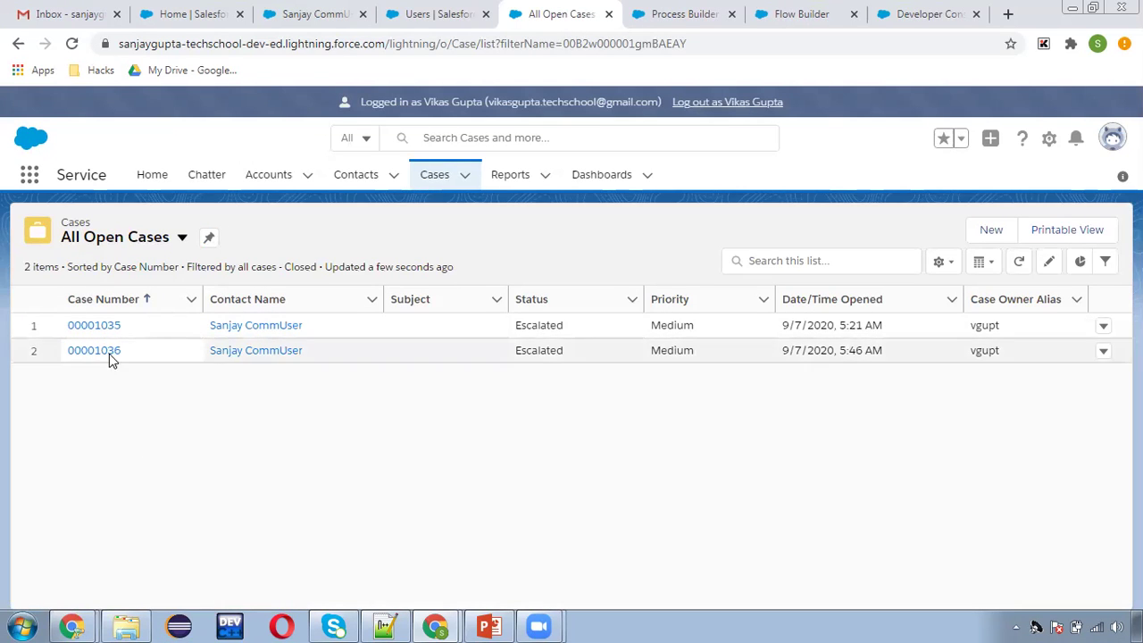
pyautogui.click(105, 325)
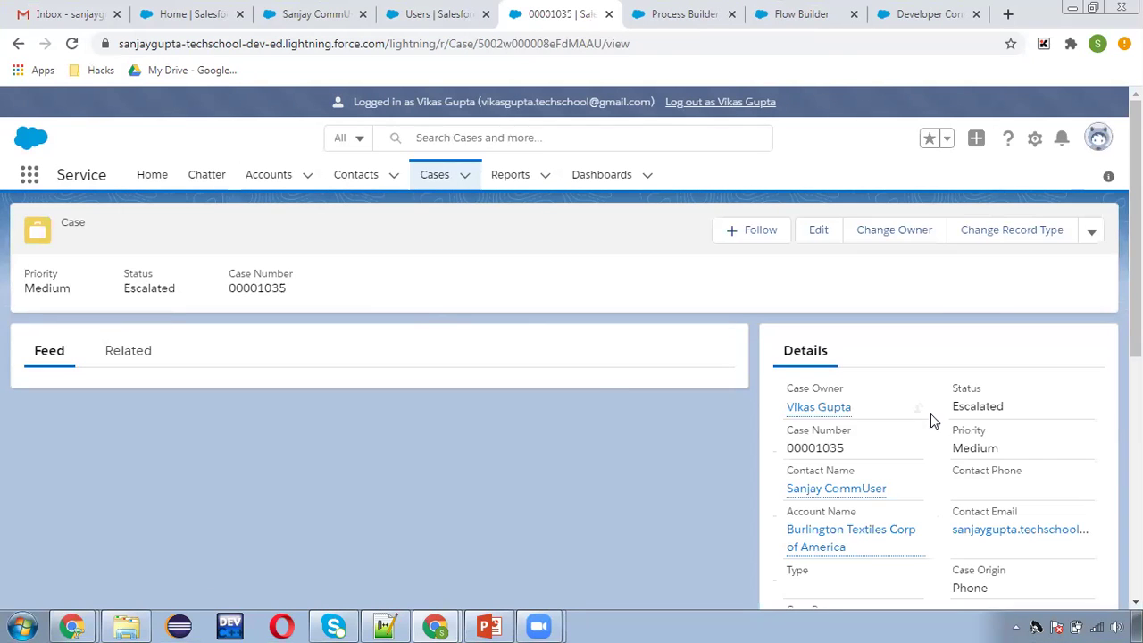
pyautogui.click(854, 490)
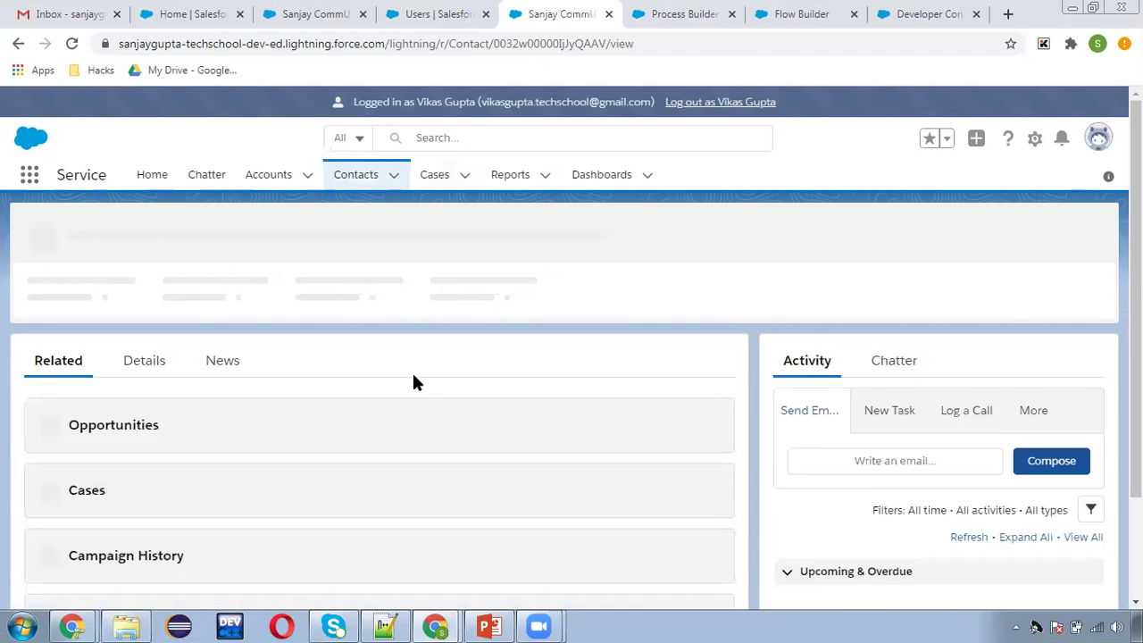
pyautogui.click(145, 366)
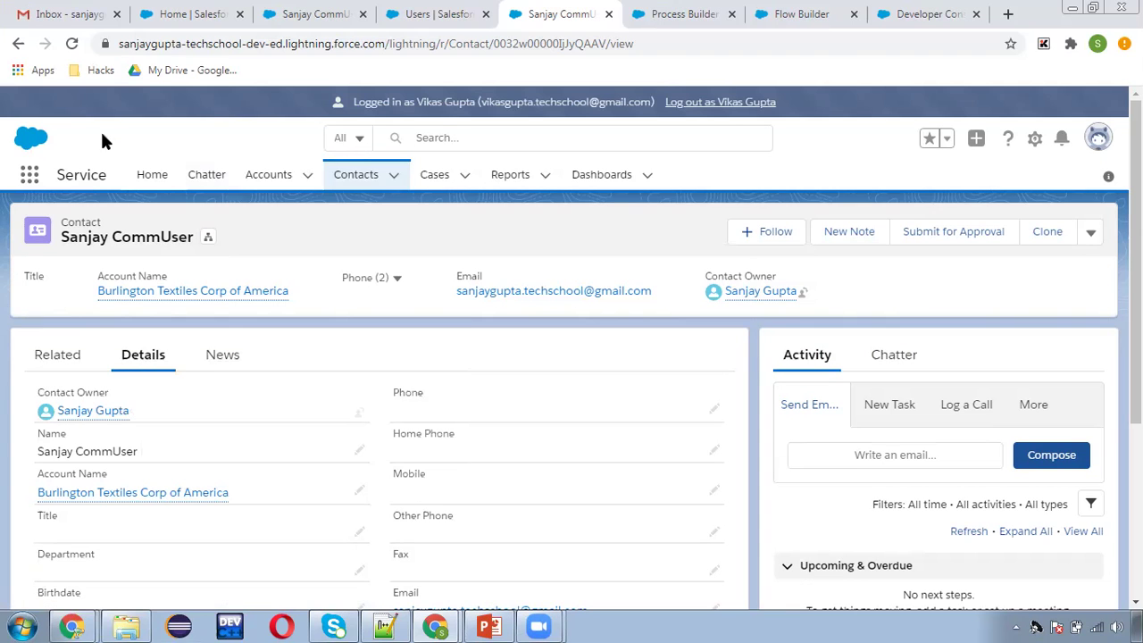
pyautogui.click(17, 44)
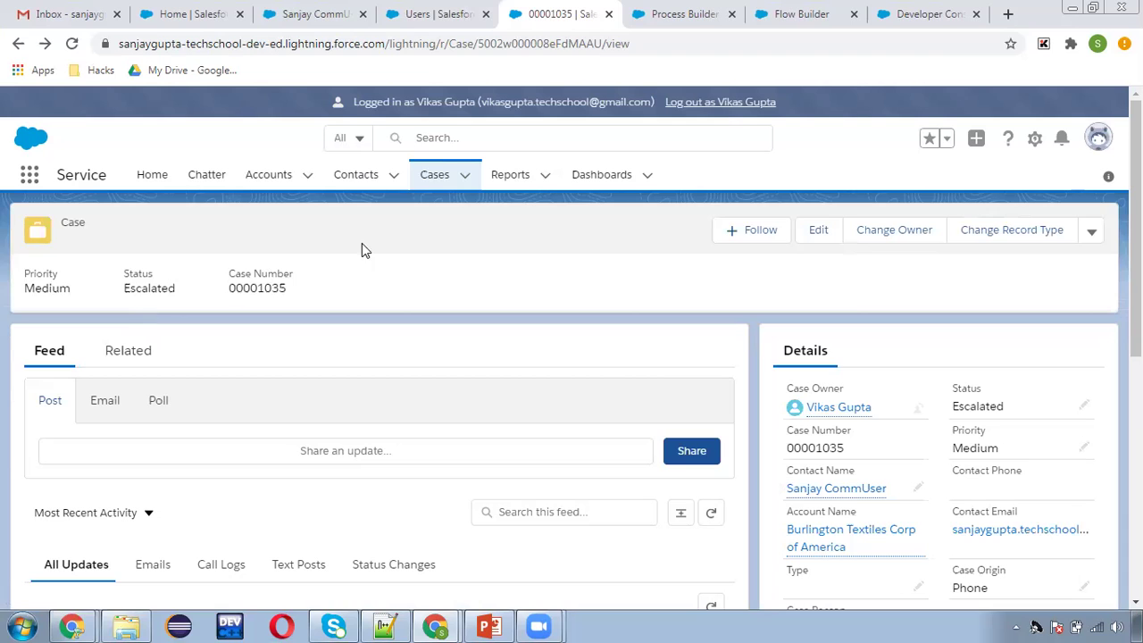
pyautogui.click(438, 179)
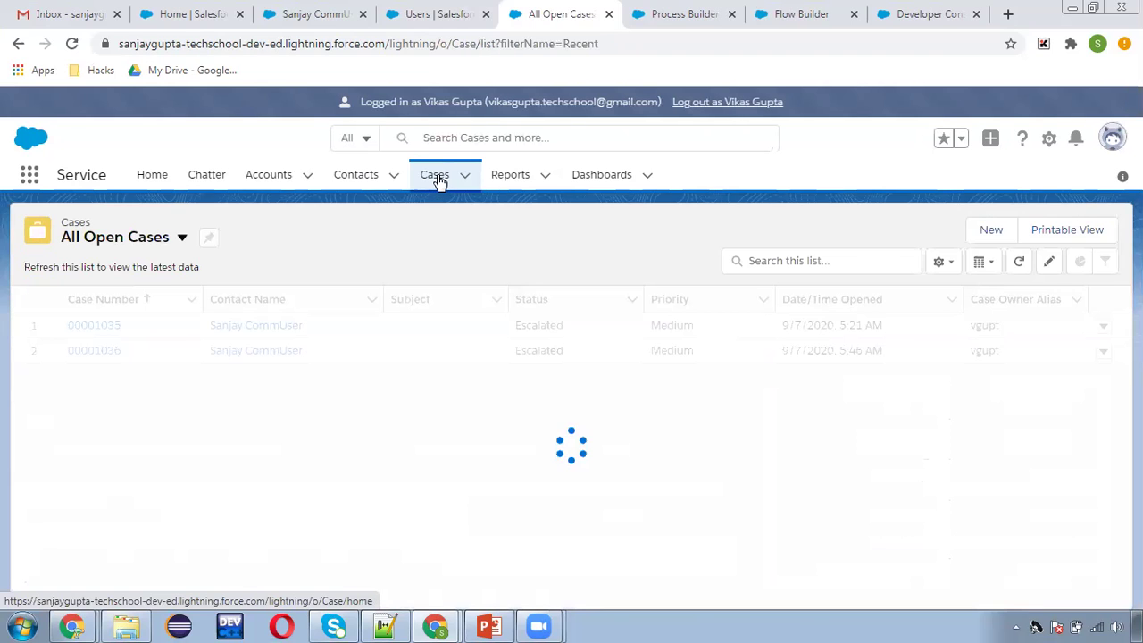
# - Log out of the case owner's session, log back in as the administrator with the saved credentials, and switch to the Google Slides presentation
pyautogui.click(692, 104)
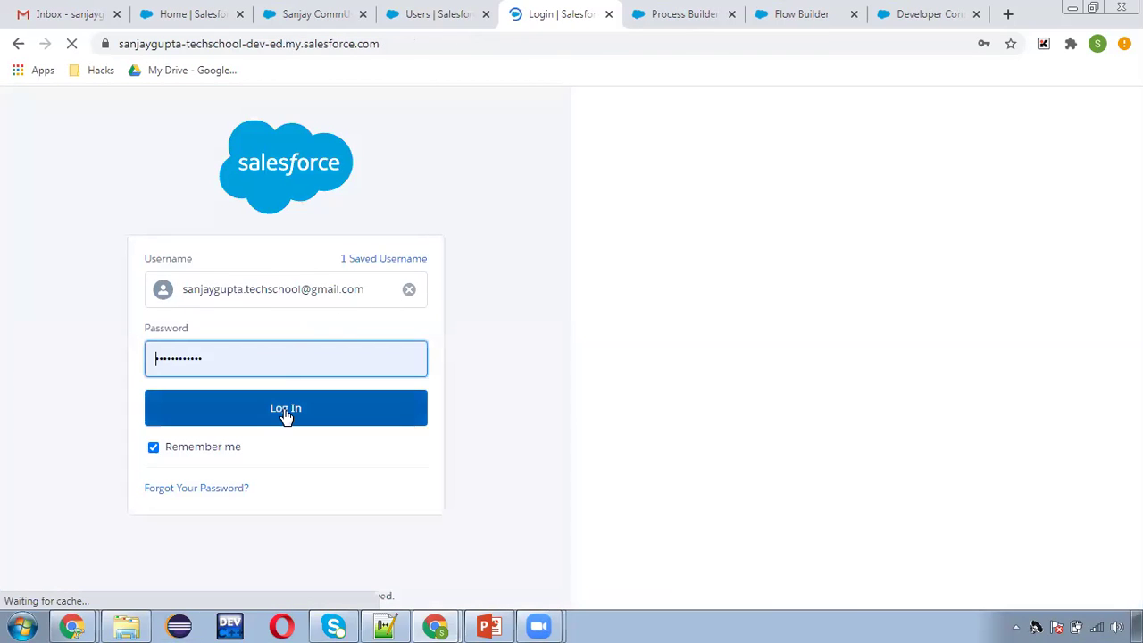
pyautogui.click(285, 413)
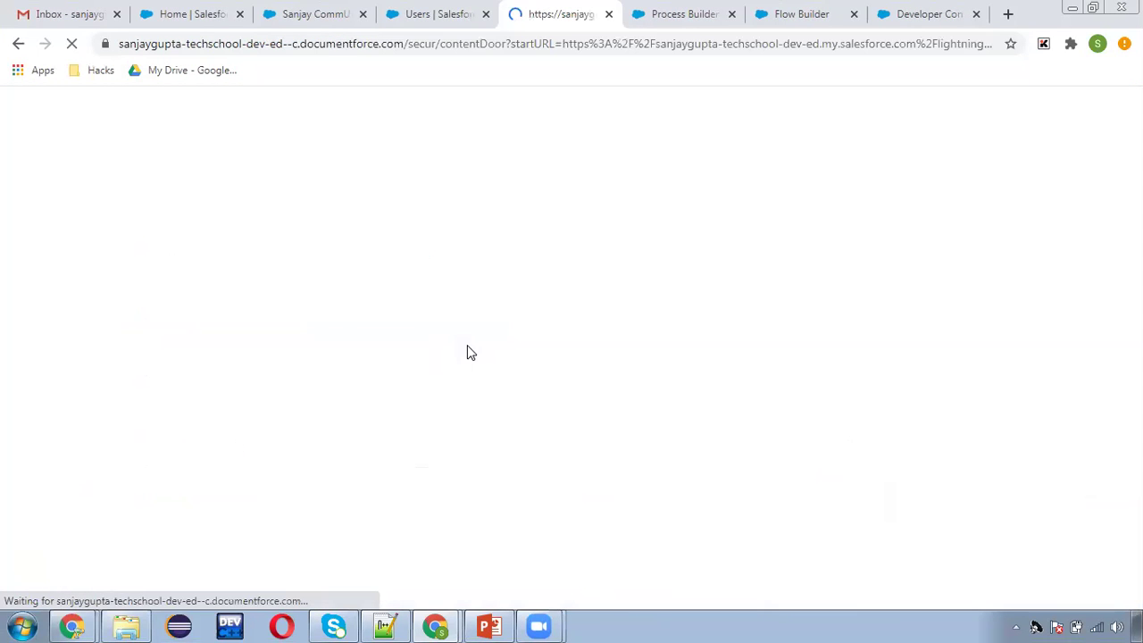
pyautogui.hotkey('alt', 'Tab')
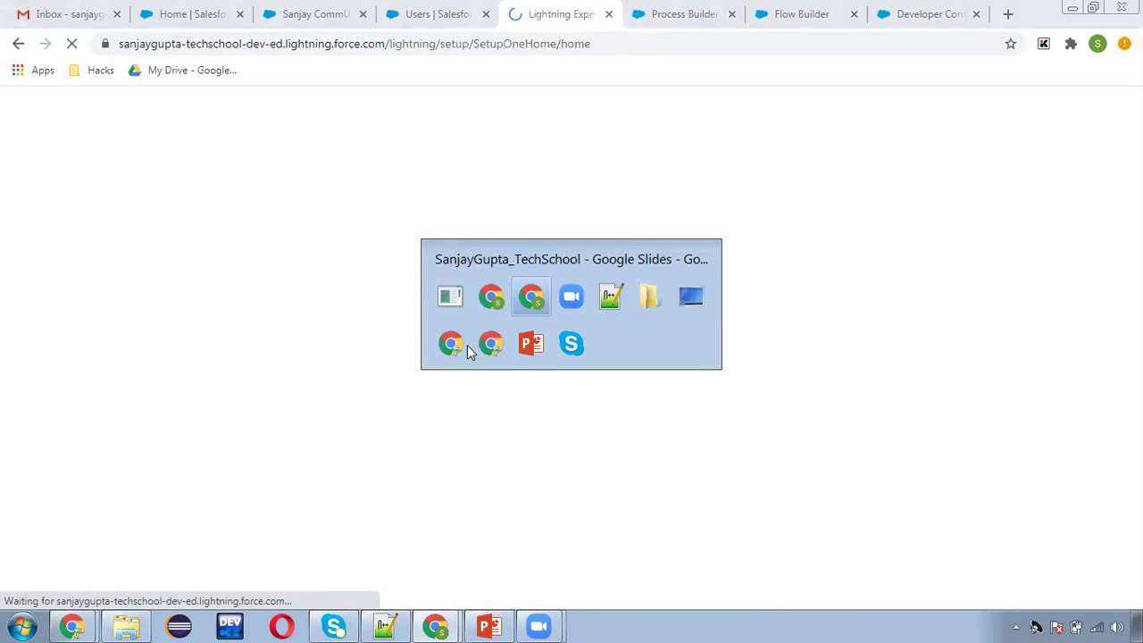